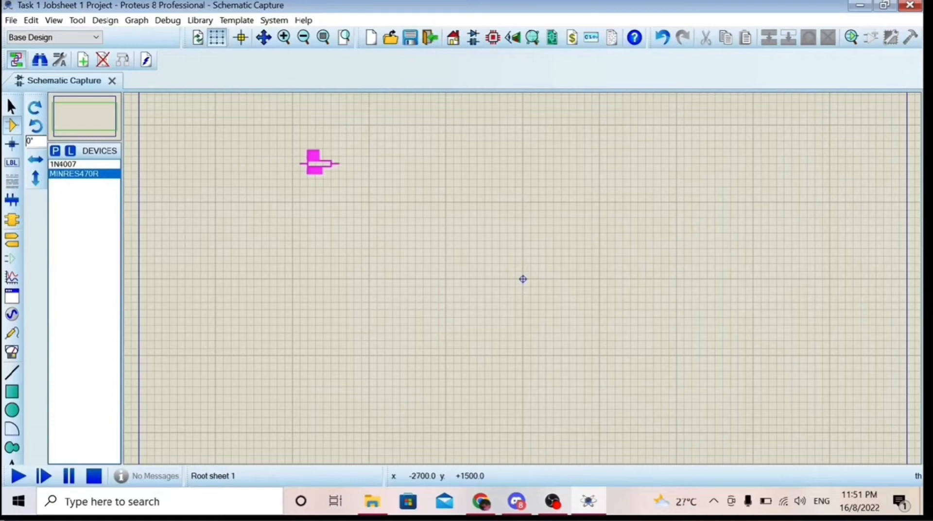
Place a MINRES470R resistor and a downward-pointing 1N4007 diode below its right end, and wire the two in series.
left_click(316, 164)
left_click_drag(333, 167, 341, 182)
left_click(64, 164)
double_click(392, 240)
right_click(401, 241)
left_click(449, 171)
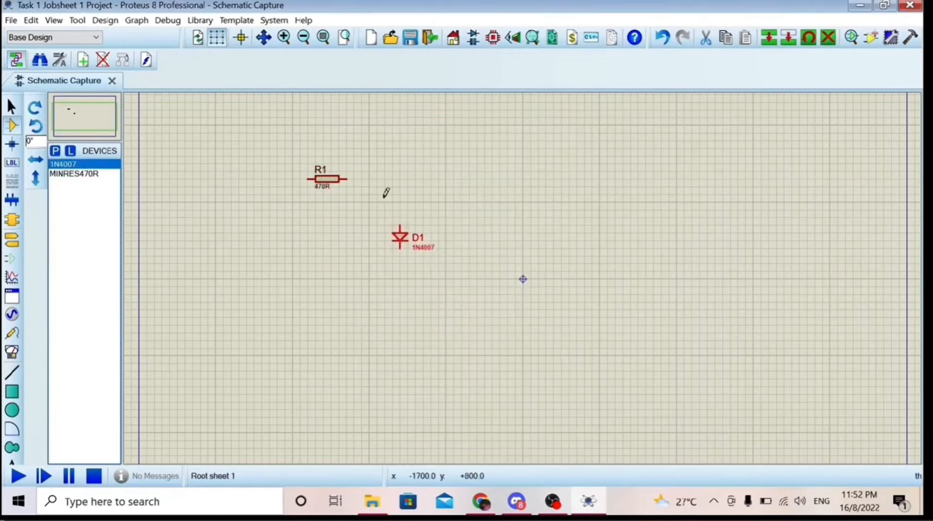
left_click(347, 178)
left_click(400, 226)
Place a second MINRES470R resistor level with R1 on the far right side of the sheet.
left_click(103, 173)
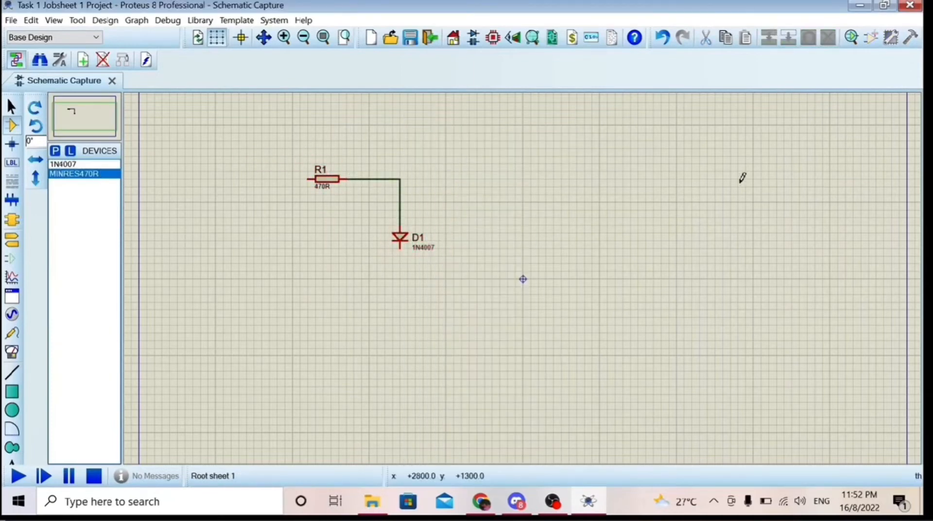
left_click(772, 179)
left_click_drag(766, 170, 730, 171)
Place an upward-pointing 1N4007 diode below and right of R2 and wire R2's right end to its cathode.
double_click(95, 164)
key("Escape")
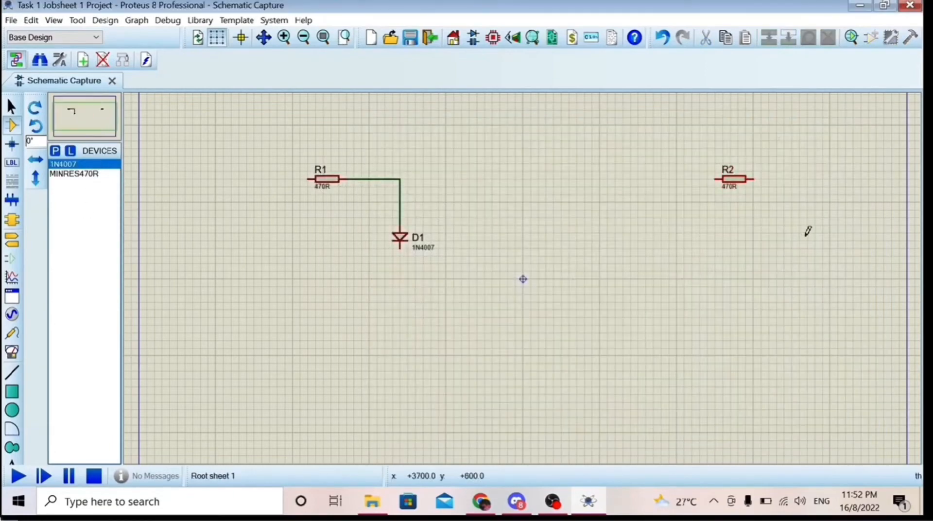
left_click(814, 243)
right_click(814, 243)
left_click(767, 187)
left_click(752, 179)
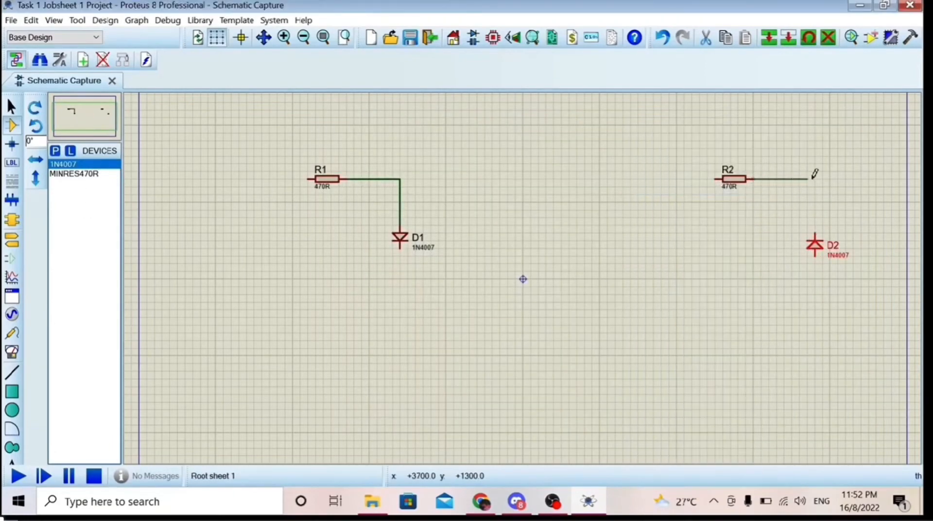
left_click(814, 235)
Place a GROUND terminal below each diode and wire each diode's lower pin to its ground.
left_click(12, 240)
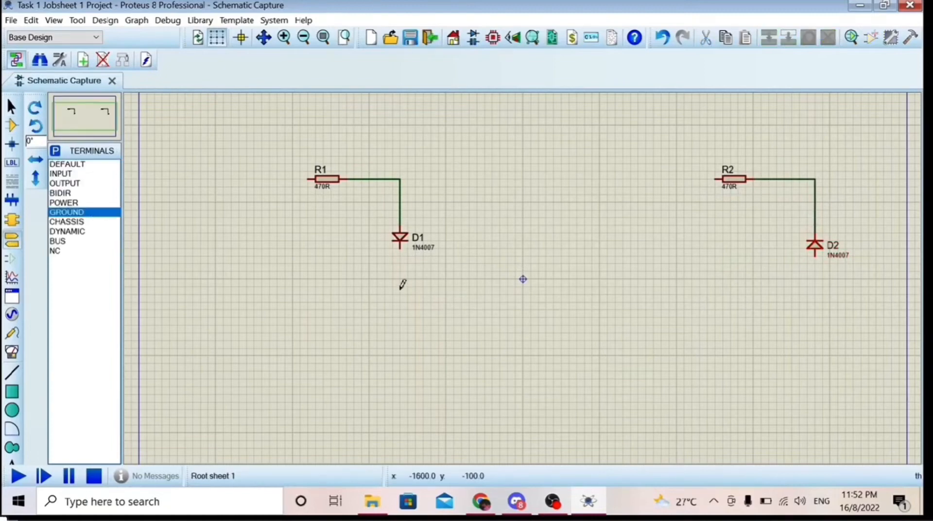
left_click(403, 292)
left_click(817, 287)
left_click(815, 256)
left_click(815, 293)
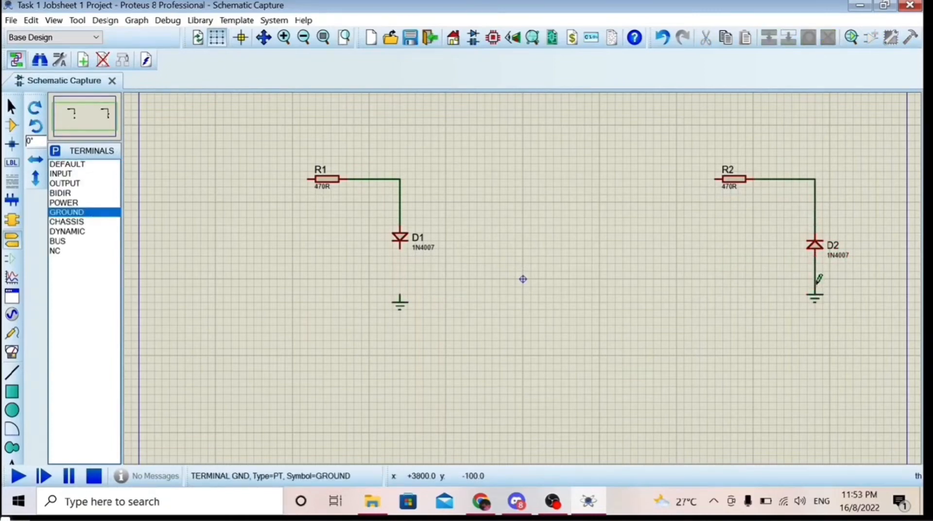
left_click(400, 249)
left_click(399, 295)
left_click(11, 106)
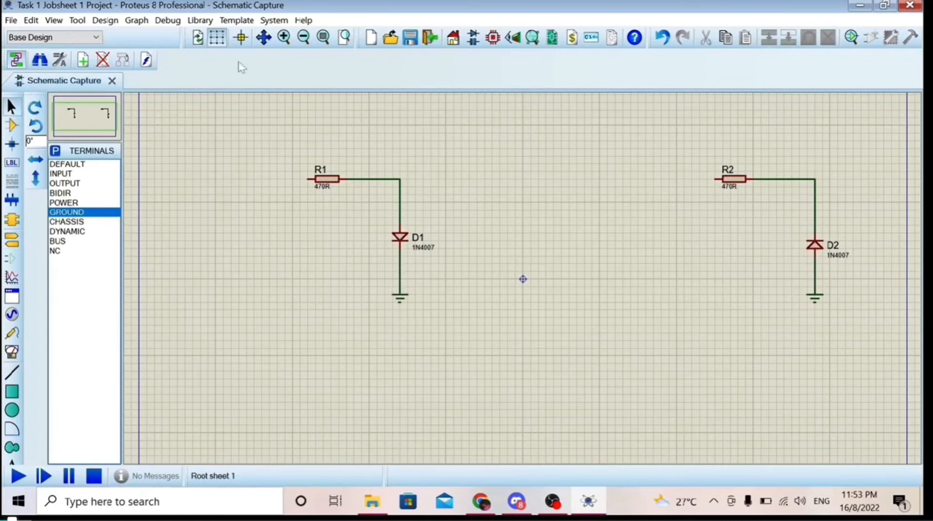
Add the text label "Forward Bias" beside D1 and "Reverse Bias" beside D2.
right_click(356, 208)
mouse_move(424, 218)
left_click(510, 474)
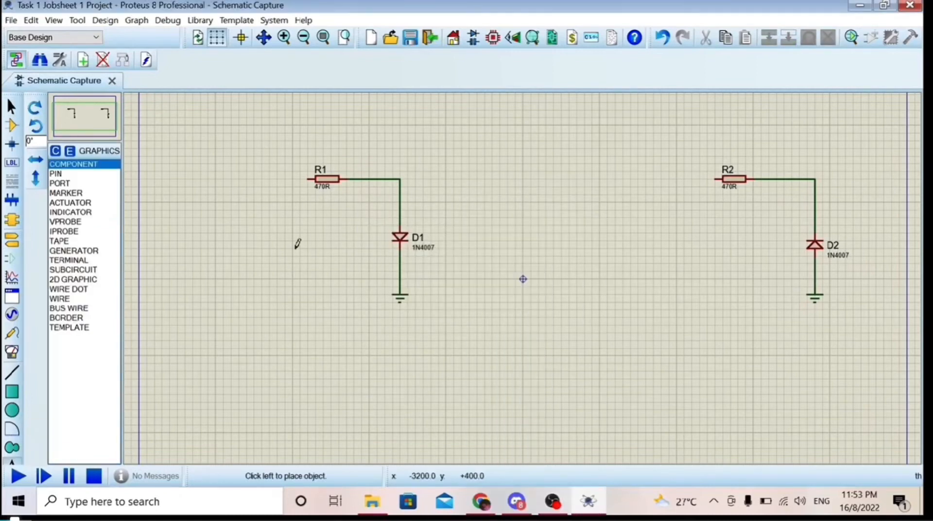
left_click(338, 253)
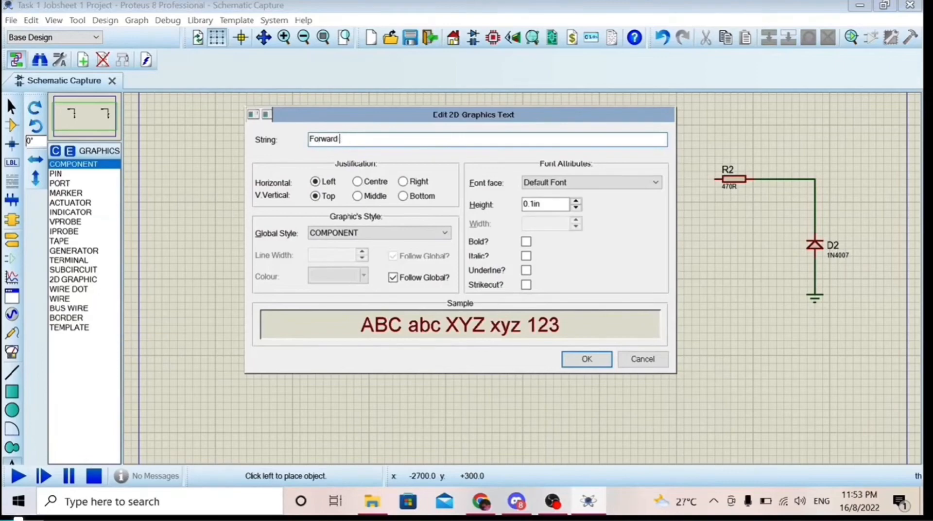
left_click(586, 359)
left_click(411, 180)
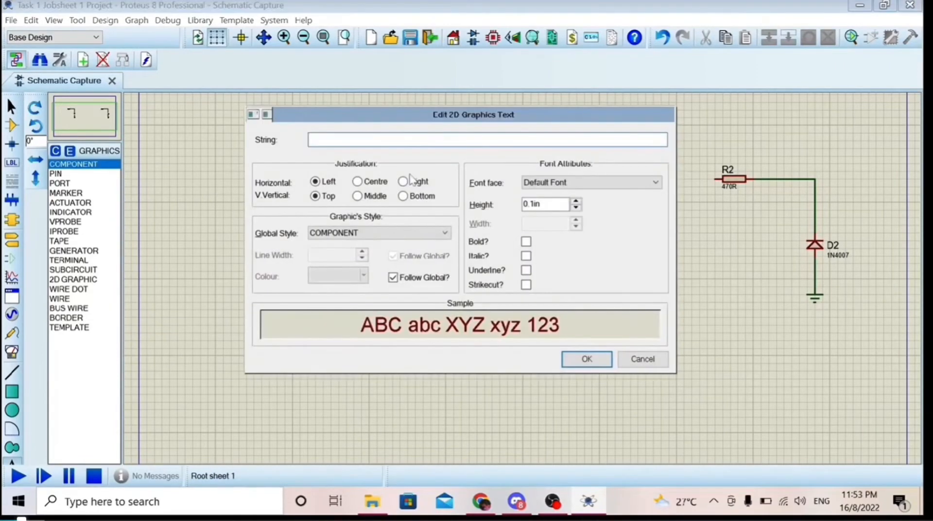
key("Return")
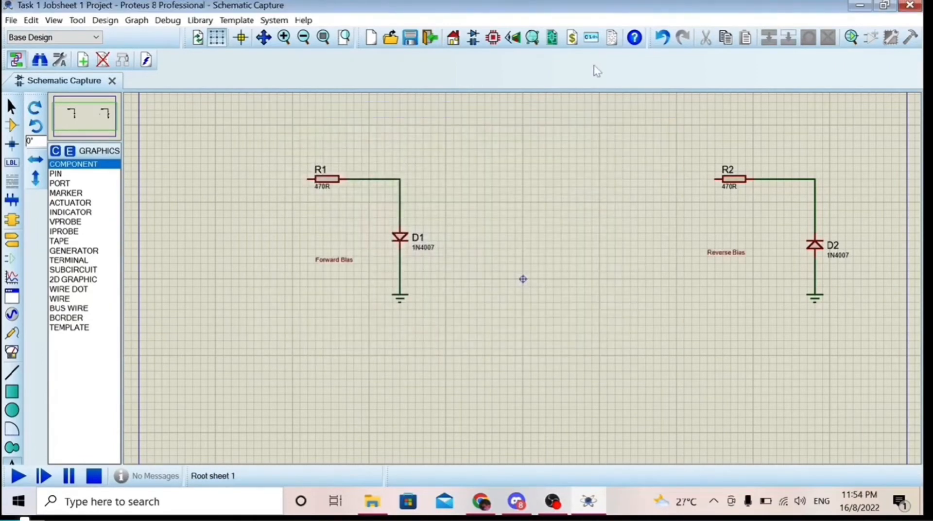
Place a DC generator to the left of each resistor and wire each one to its resistor's free pin.
left_click(11, 332)
left_click(11, 315)
left_click(246, 179)
left_click(246, 178)
double_click(624, 179)
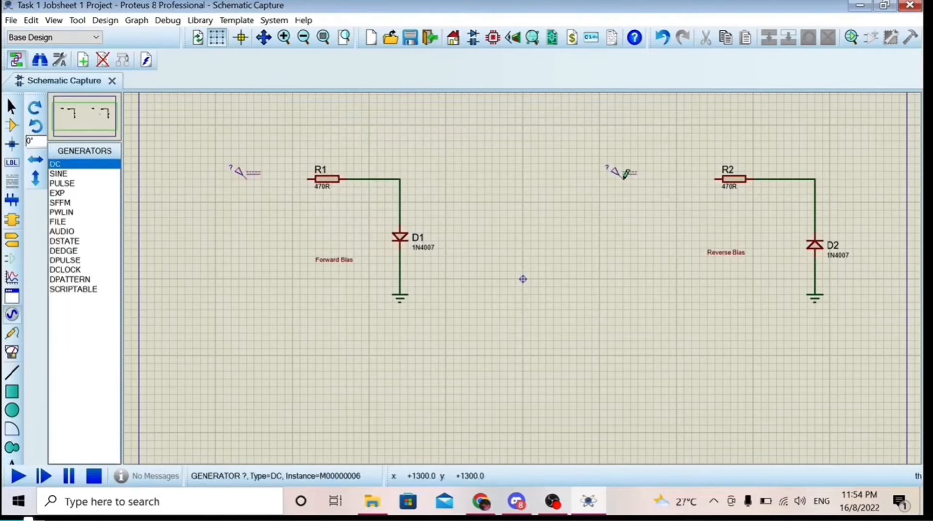
left_click(246, 179)
left_click(308, 179)
left_click(623, 179)
left_click(715, 179)
Name the DC generator feeding R1 VD1 and the one feeding R2 VD2, enabling manual edits for both.
double_click(246, 177)
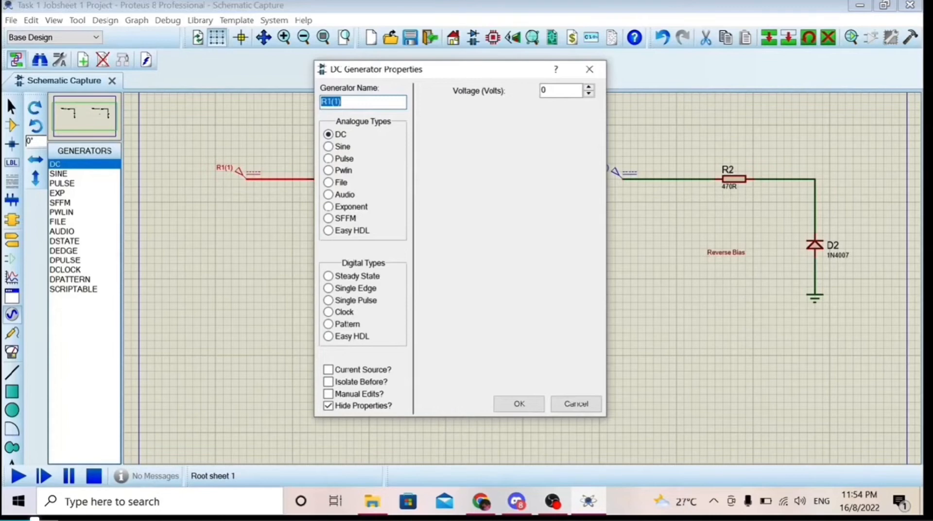
left_click(360, 394)
left_click(519, 403)
double_click(616, 173)
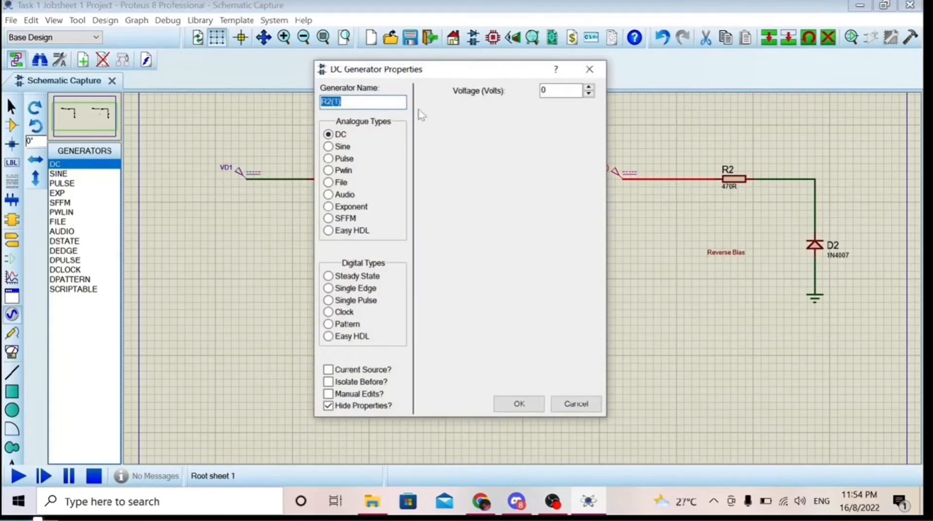
left_click(360, 394)
left_click(519, 403)
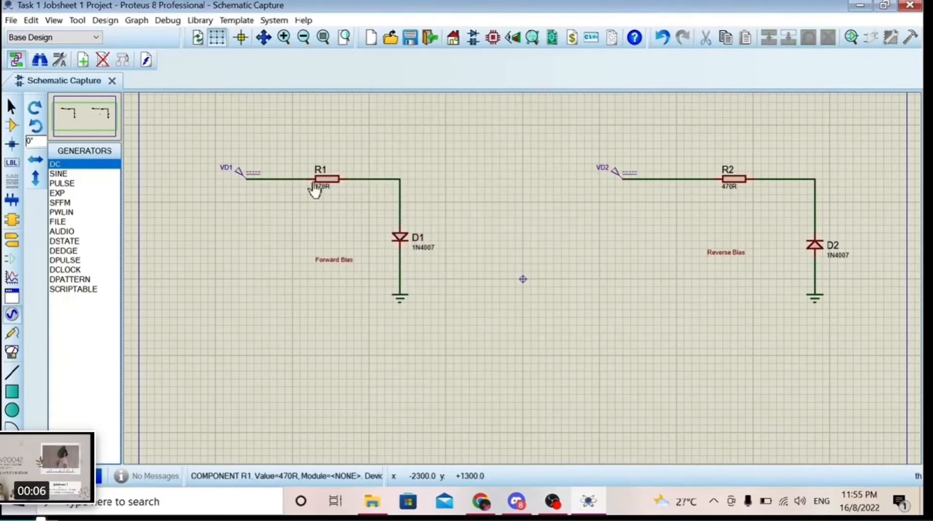
Place a current probe on the wire between R1 and D1 and another between R2 and D2.
left_click(12, 333)
left_click(100, 175)
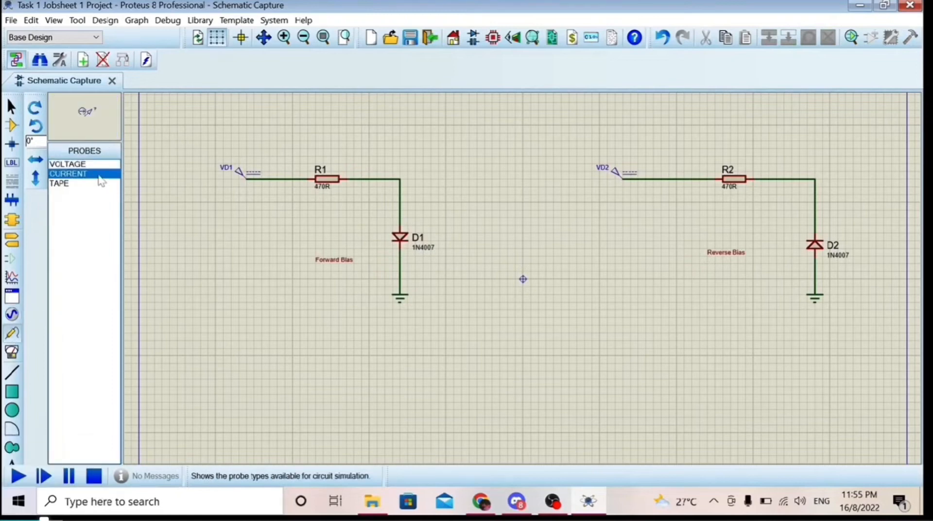
left_click(401, 174)
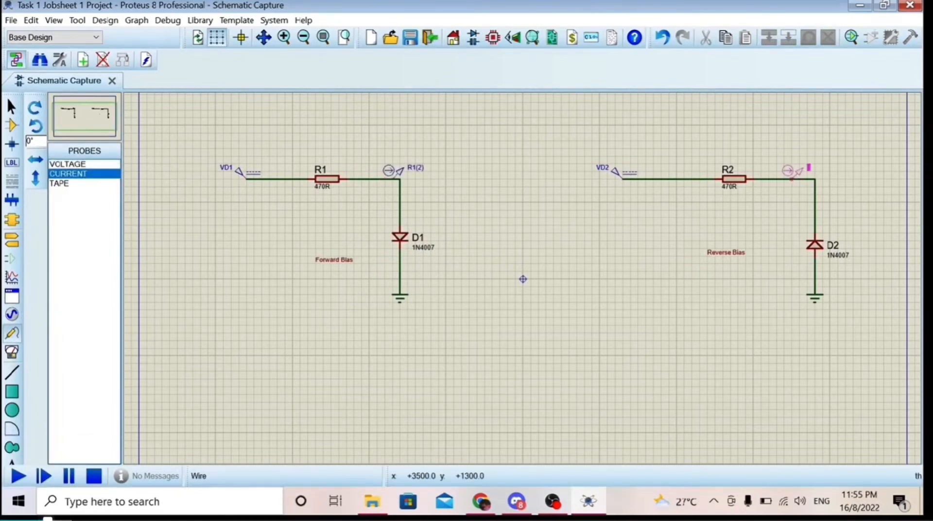
left_click(797, 173)
right_click(459, 173)
left_click(362, 150)
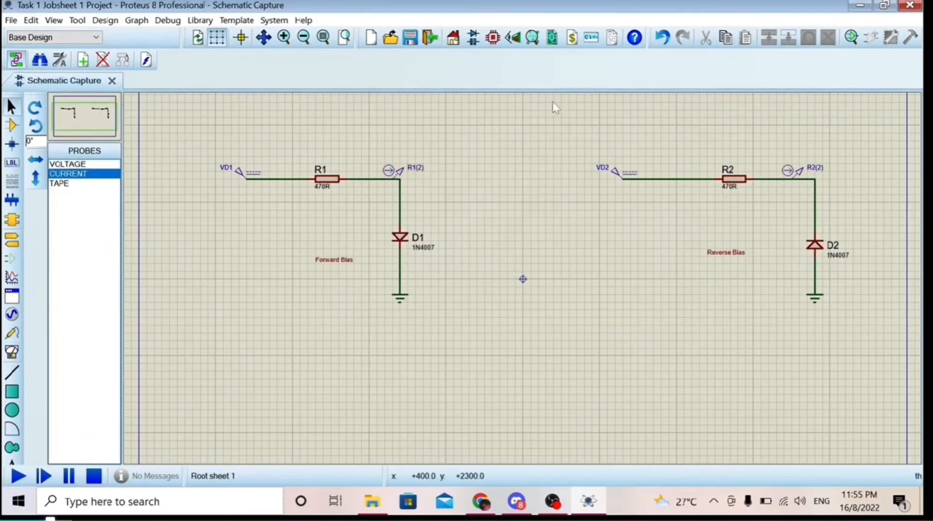
Rename the current probe in the forward bias circuit ID1 and the one in the reverse bias circuit ID2.
left_click(410, 172)
left_click(410, 171)
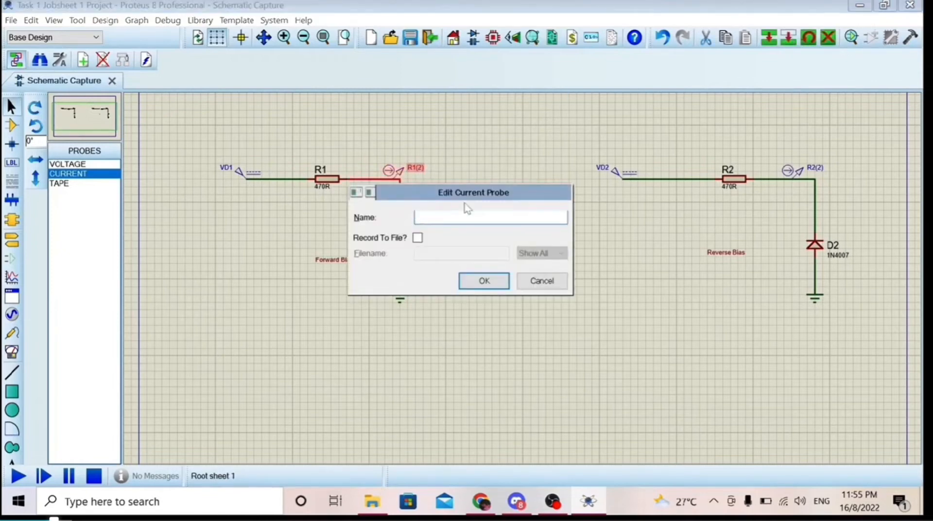
type("ID1")
key("Return")
left_click(798, 171)
left_click(800, 171)
type("ID2")
key("Return")
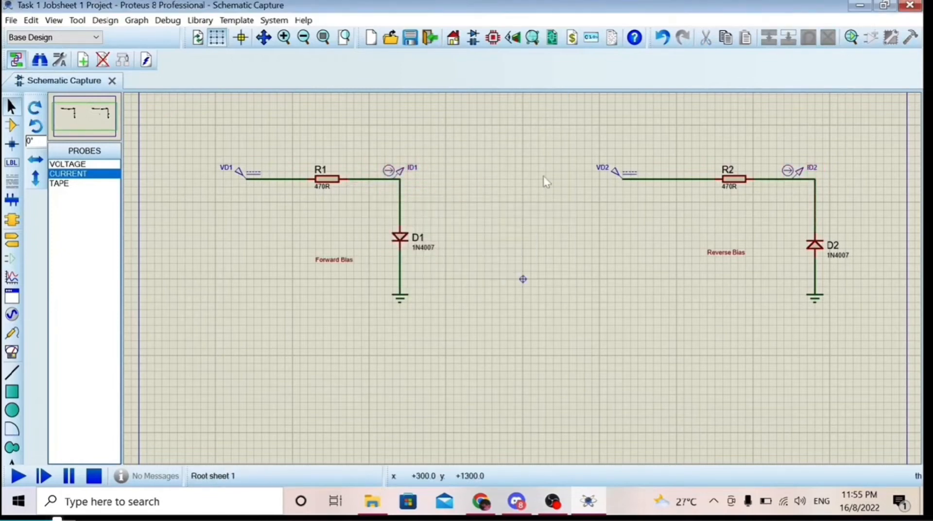
Draw a DC SWEEP graph below the forward bias circuit and another below the reverse bias circuit.
left_click(12, 352)
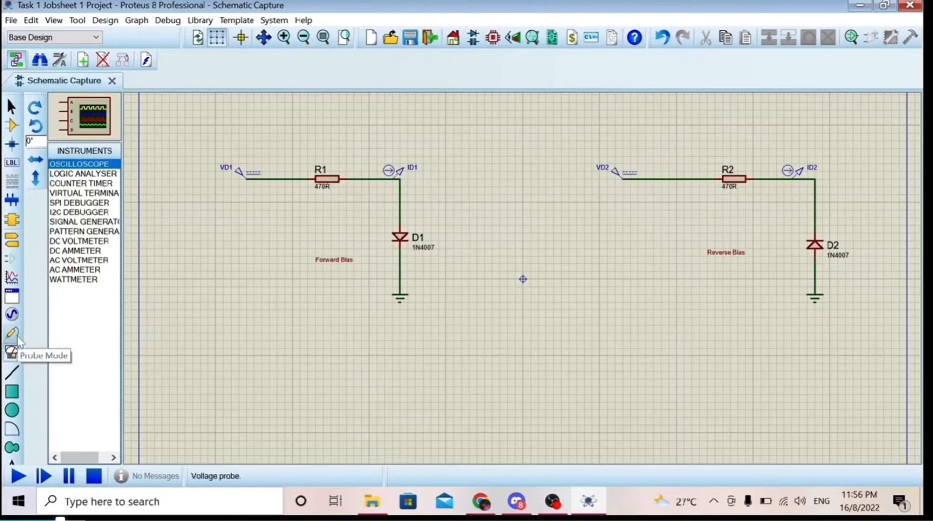
left_click(11, 277)
left_click_drag(193, 324, 469, 454)
left_click_drag(586, 325, 853, 454)
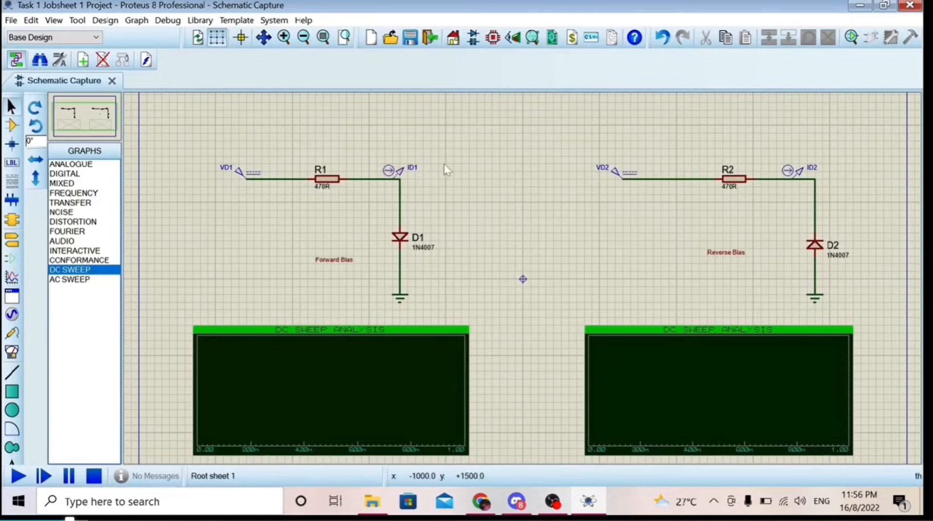
Add probe ID1 to the graph below the forward bias circuit and probe ID2 to the other graph.
left_click_drag(394, 170, 229, 345)
left_click(229, 345)
right_click(791, 169)
left_click(719, 173)
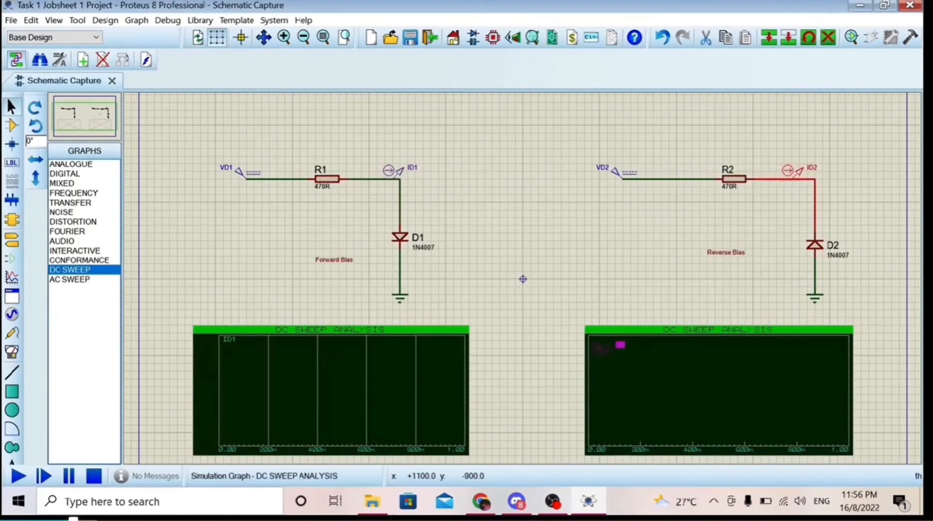
left_click(620, 345)
Title the ID1 graph "DC SWEEP ANALYSIS-FORWARD" and set its sweep from -100m to 1.5.
double_click(340, 384)
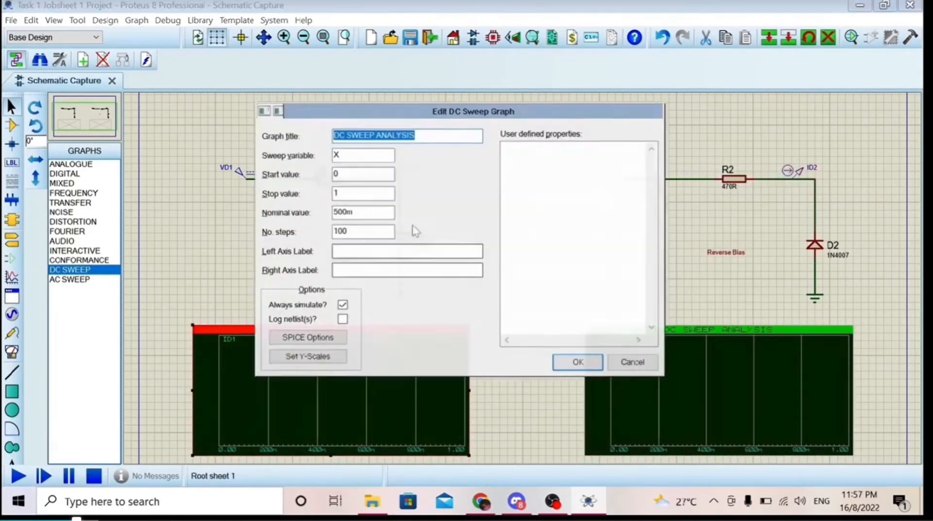
left_click(427, 136)
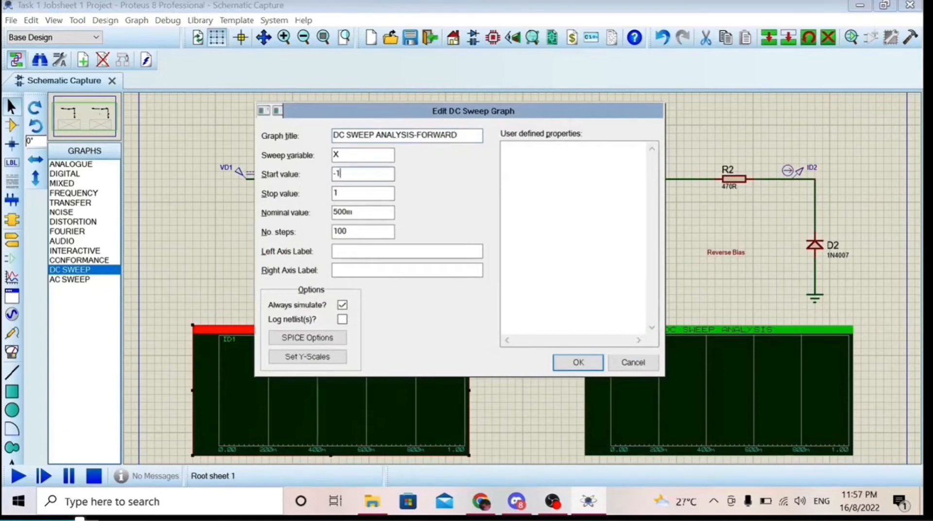
left_click(579, 362)
Title the ID2 graph "DC SWEEP ANALYSIS-REVERSE" and set its sweep from -100m to 1.5.
double_click(679, 358)
left_click(443, 134)
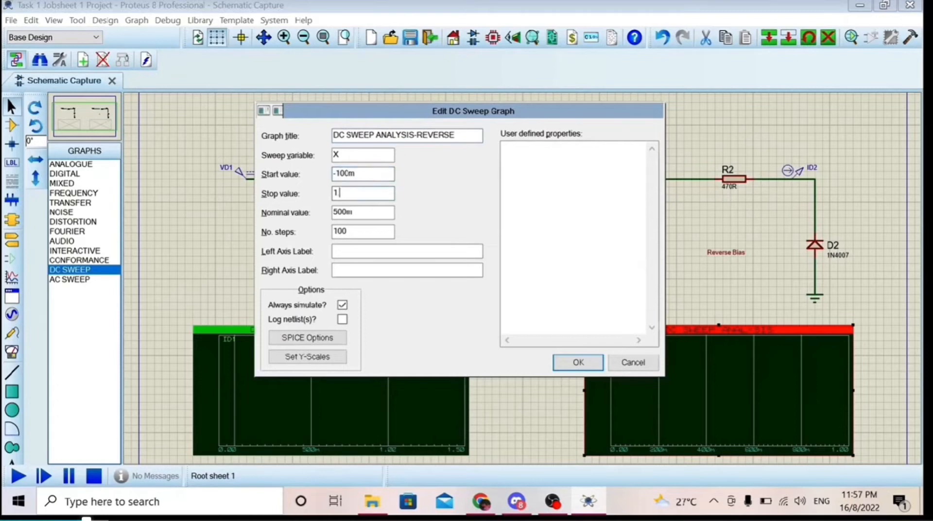
type(".5")
left_click(578, 363)
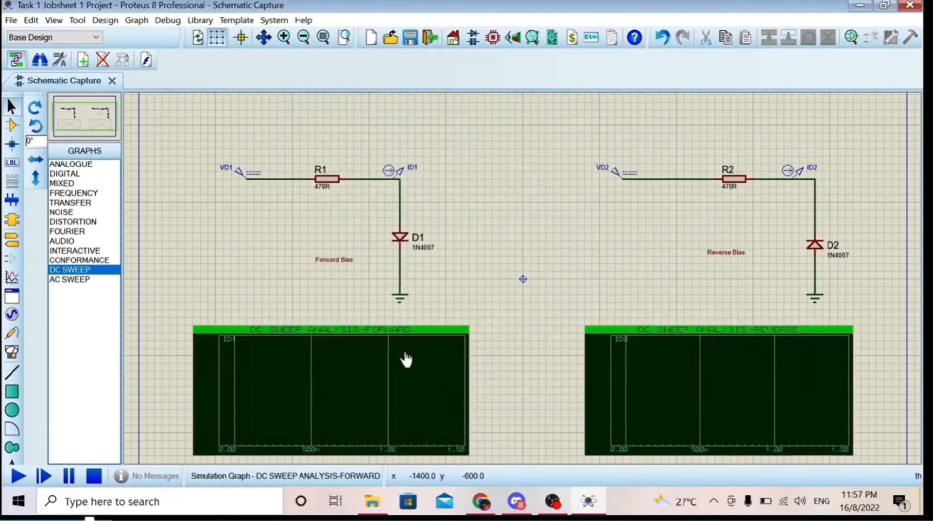
Simulate the forward and reverse DC sweep graphs to plot both diode current curves.
left_click(386, 392)
key("space")
left_click(730, 379)
key("space")
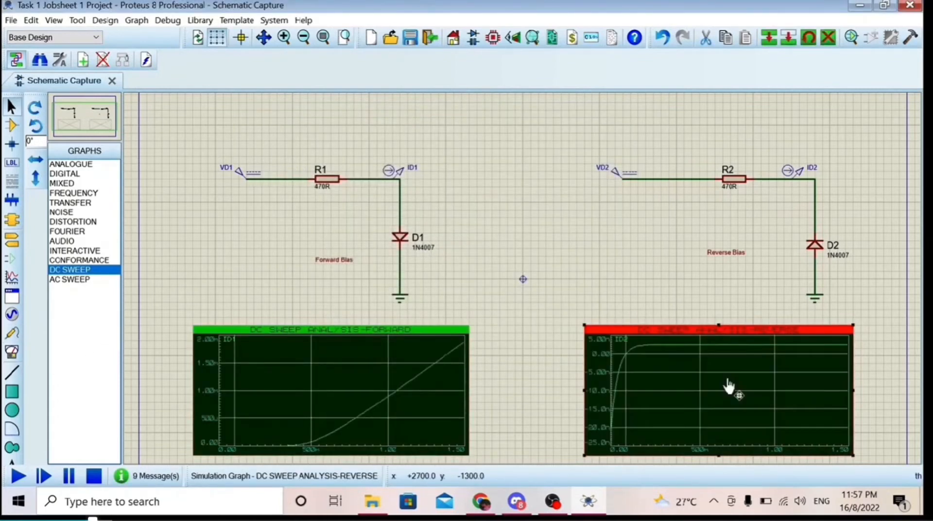
left_click(515, 177)
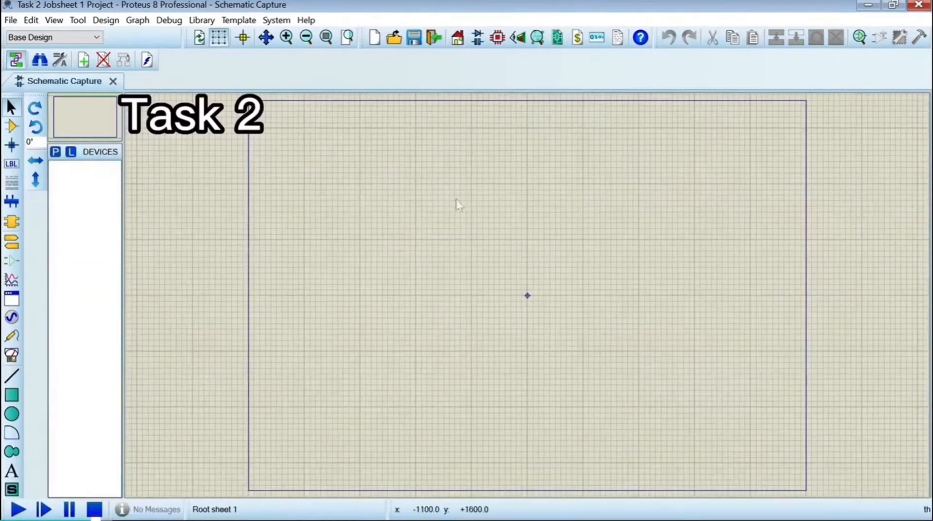
In the Task 2 project, add the LM741 operational amplifier and the MINRES10K resistor to the device list.
type("plm741")
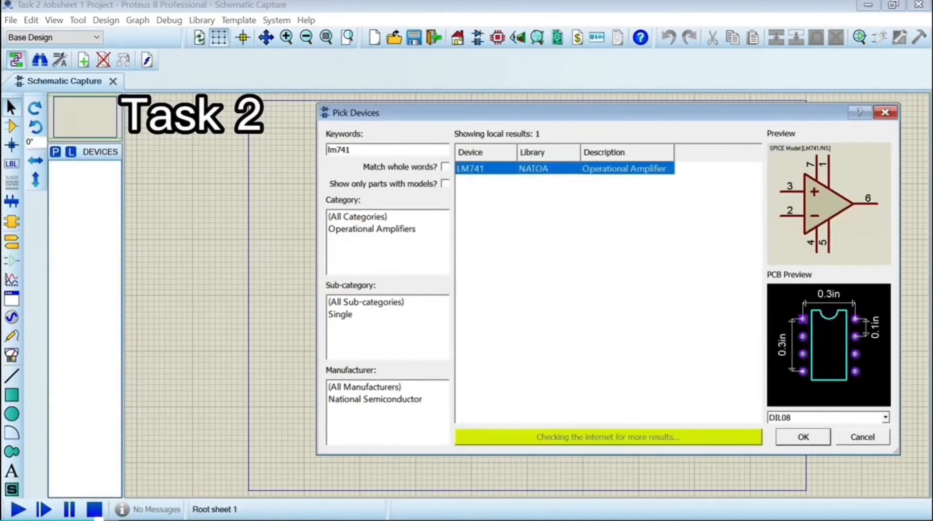
key("Return")
type("minres10")
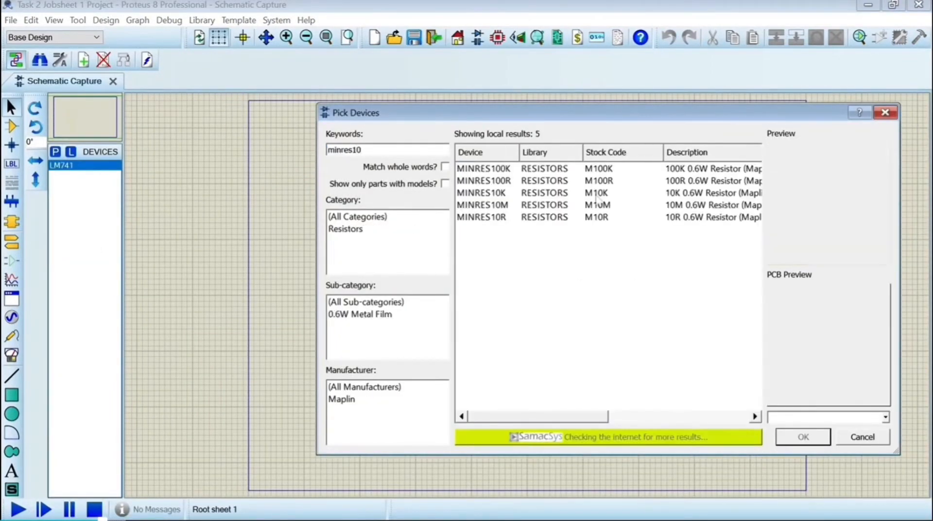
double_click(481, 193)
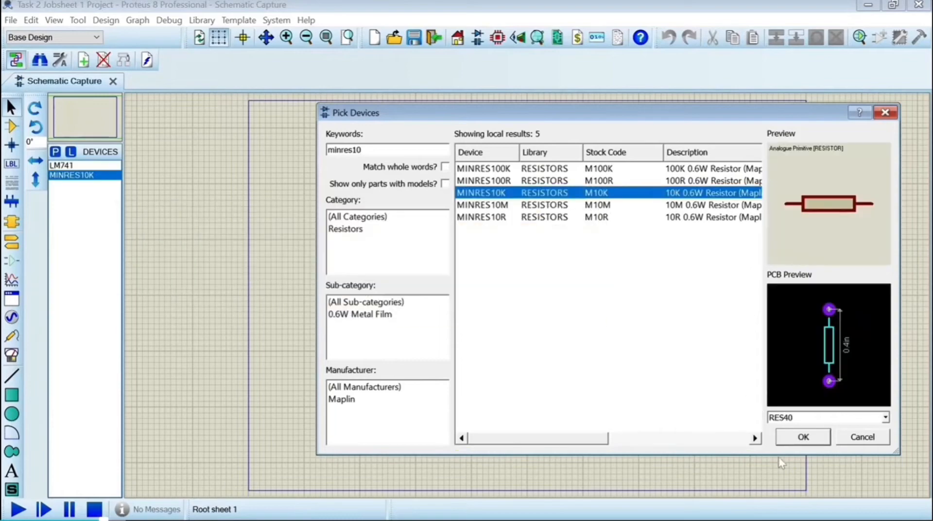
left_click(803, 437)
Place the LM741 left of the sheet's centre and mirror it vertically so the inverting input is on top.
left_click(60, 165)
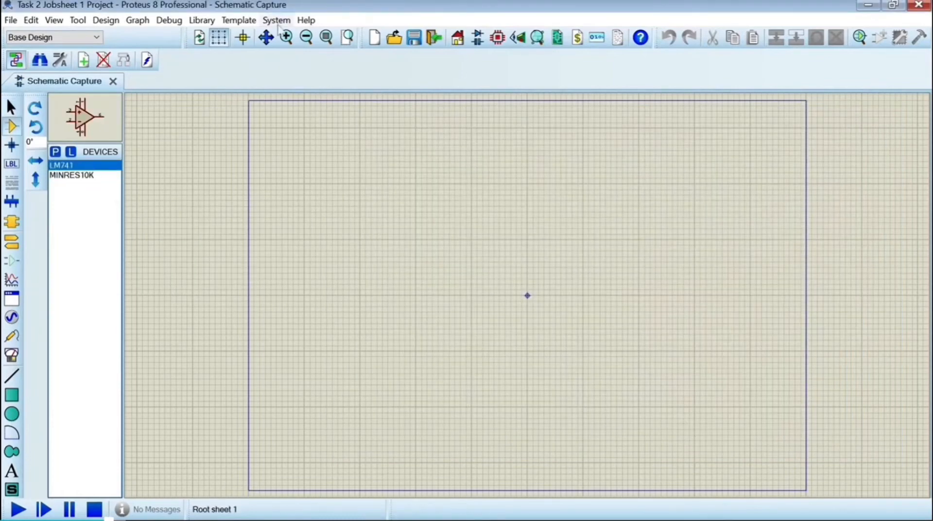
left_click(286, 37)
left_click(430, 289)
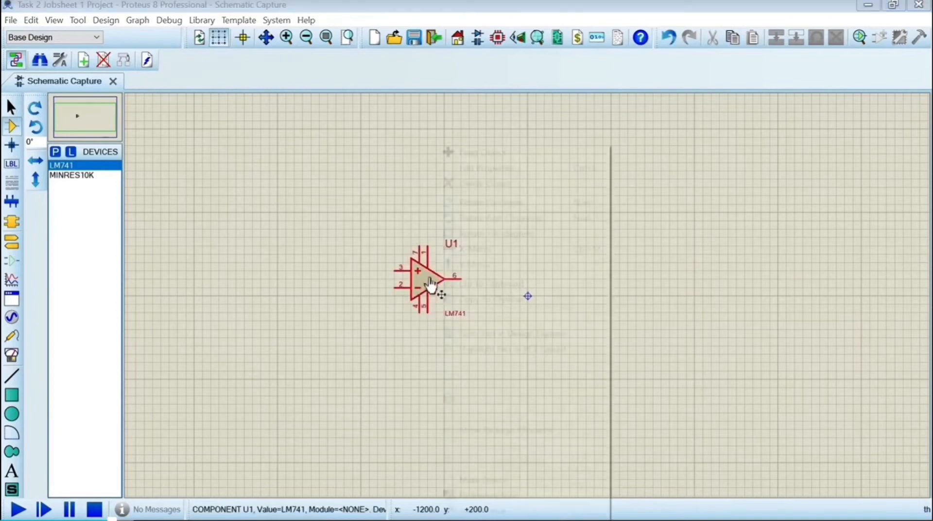
right_click(439, 291)
key("Escape")
Place three horizontal MINRES10K resistors: one above the LM741, one left of its inverting input, and one right of its output.
left_click(98, 176)
left_click(303, 271)
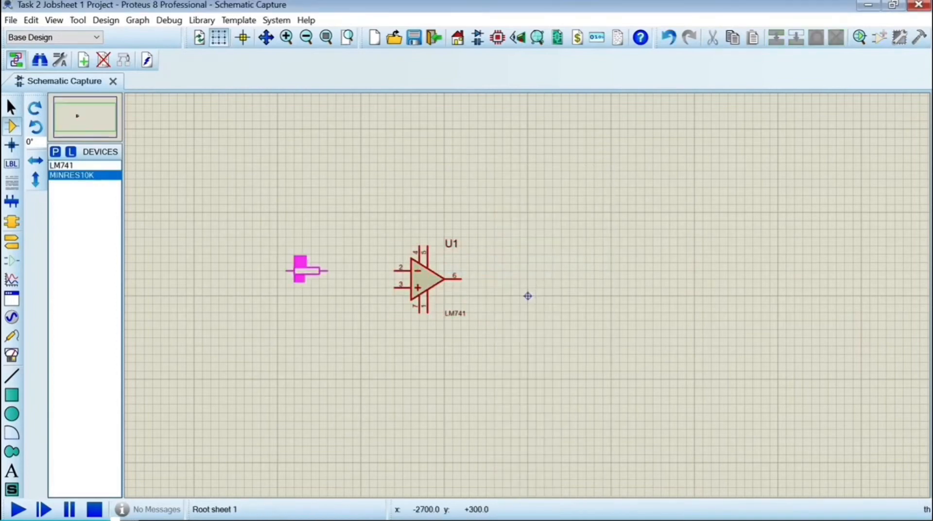
left_click(306, 271)
right_click(315, 270)
left_click(374, 182)
left_click(416, 166)
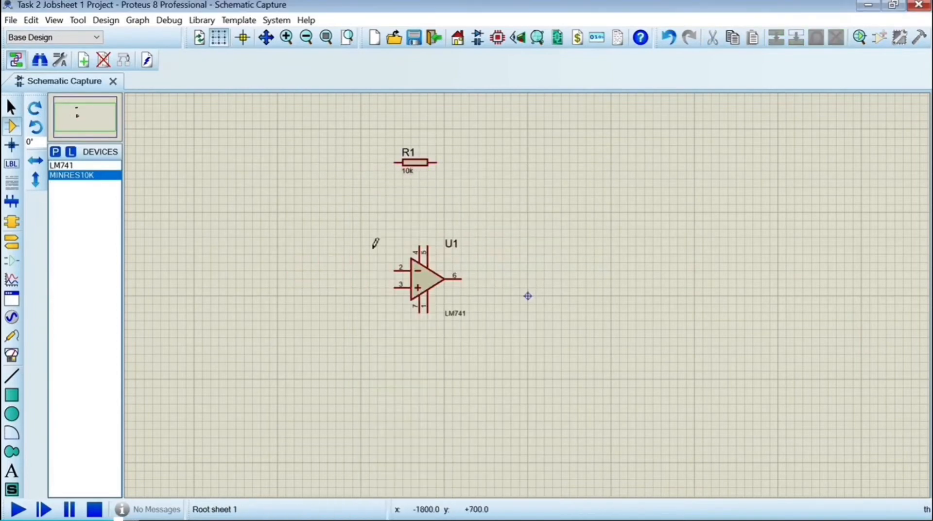
left_click(307, 270)
left_click(306, 271)
left_click(589, 273)
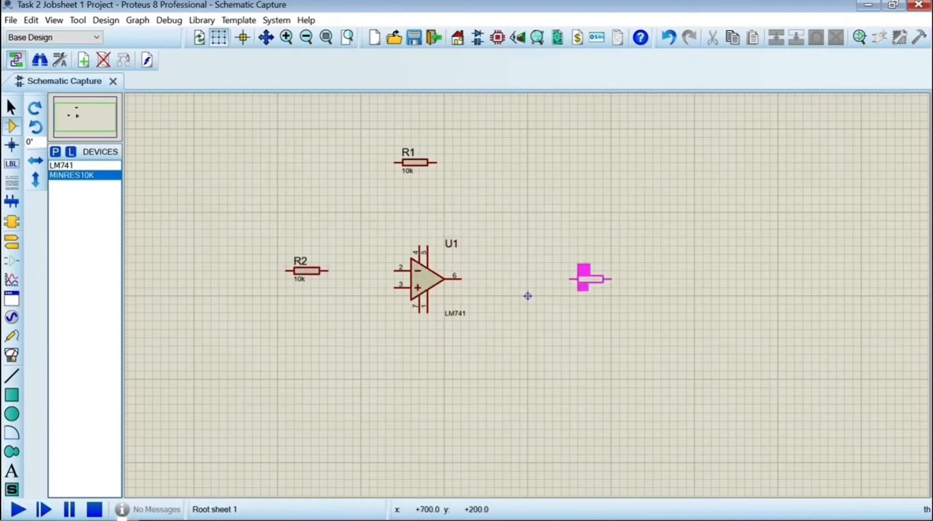
left_click(599, 279)
Wire the left resistor to pin 2, the right resistor to pin 6, and the upper resistor as feedback between those two nodes.
left_click(10, 107)
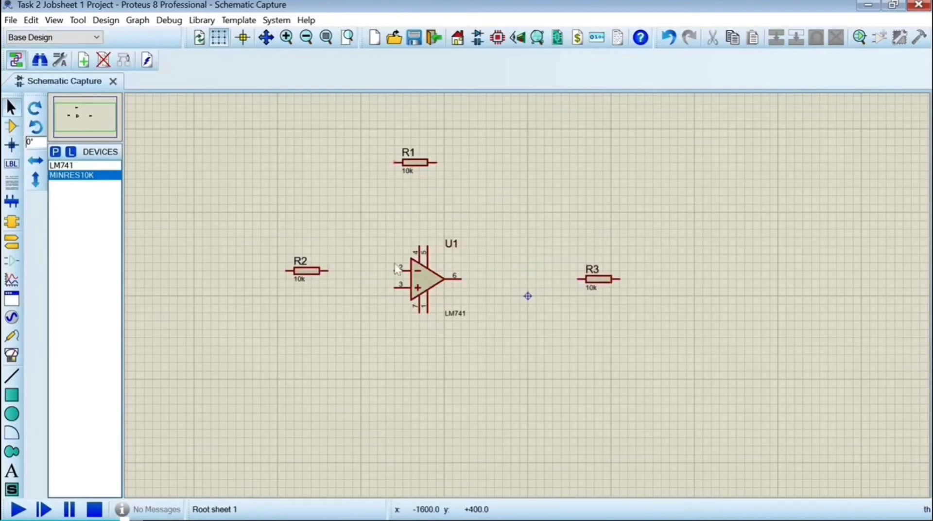
left_click(327, 270)
left_click(459, 278)
left_click(579, 279)
left_click(395, 162)
left_click(361, 270)
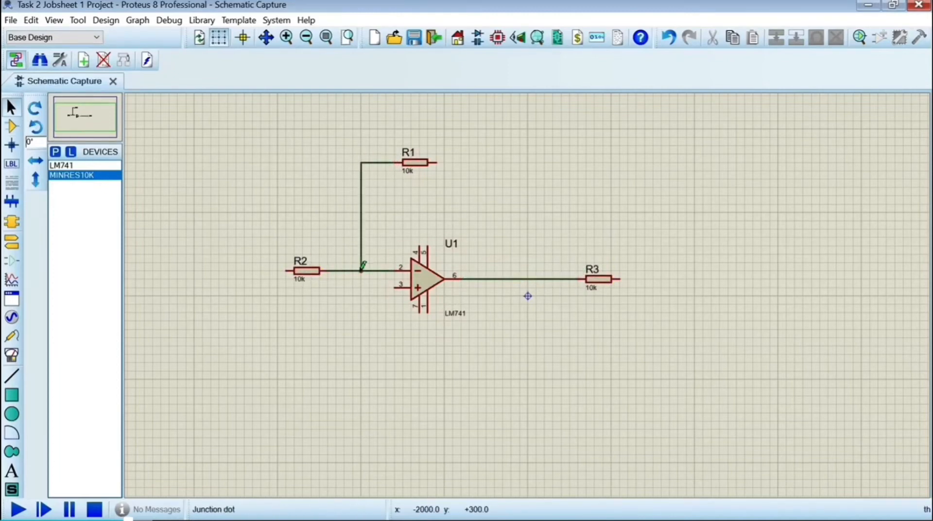
left_click(436, 162)
left_click(494, 279)
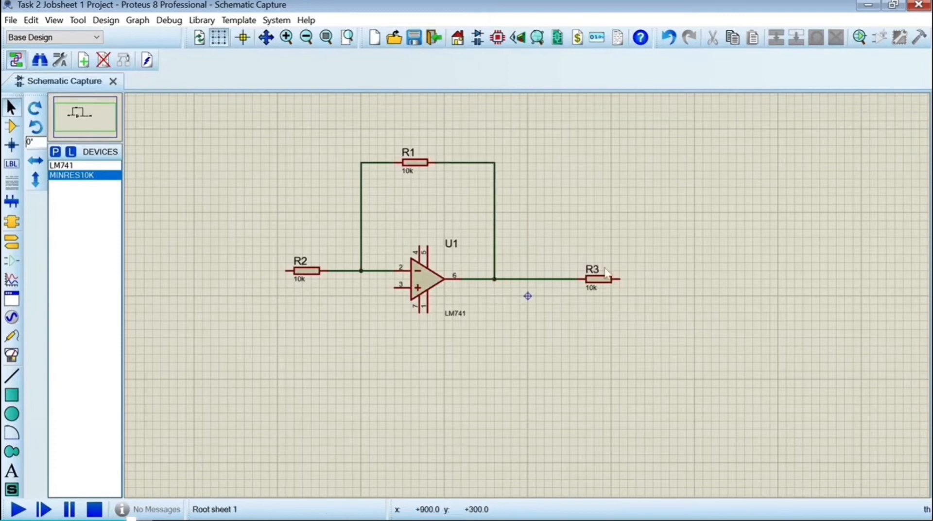
Delete the resistor right of the output and place a vertical MINRES10K below the output node, wired to it.
right_click(607, 279)
left_click(654, 187)
left_click(11, 127)
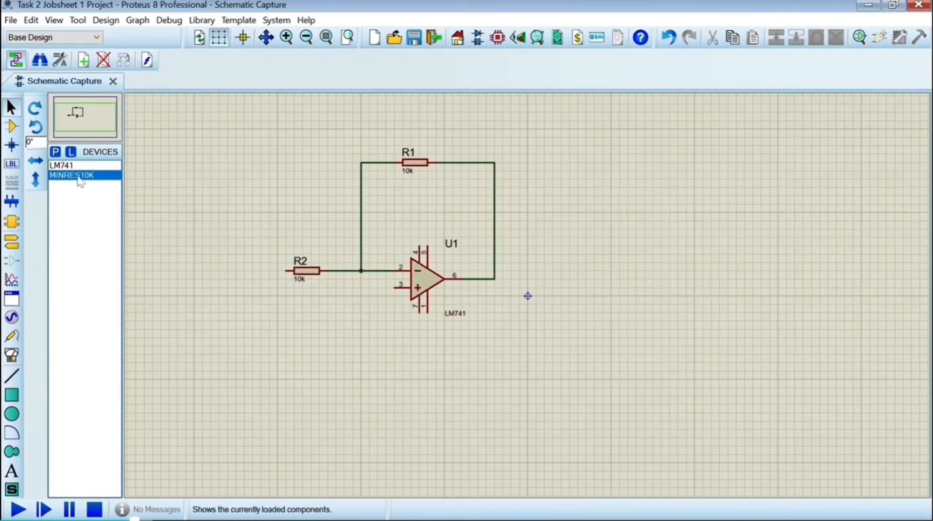
left_click(485, 352)
left_click(494, 350)
left_click(495, 336)
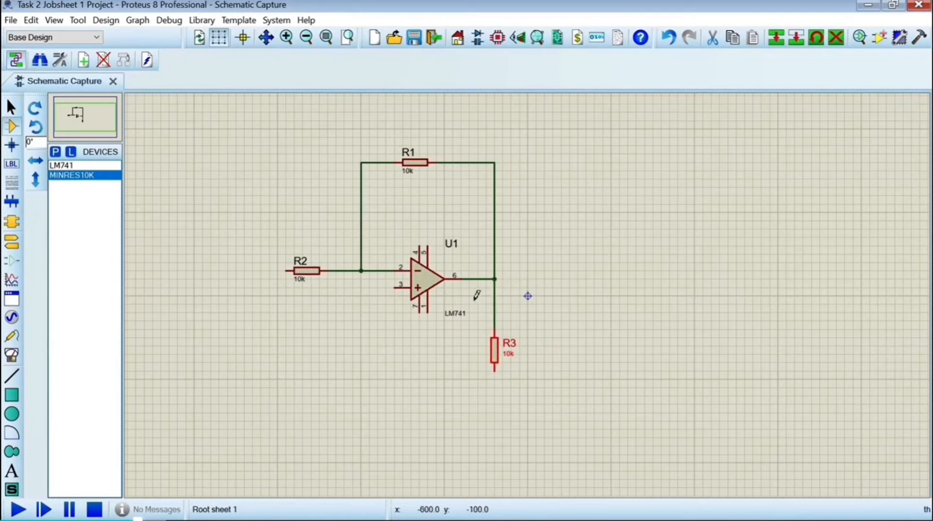
Add default terminals left of R2 and right of the output, flip the right one to face the circuit, and wire both in.
left_click(12, 241)
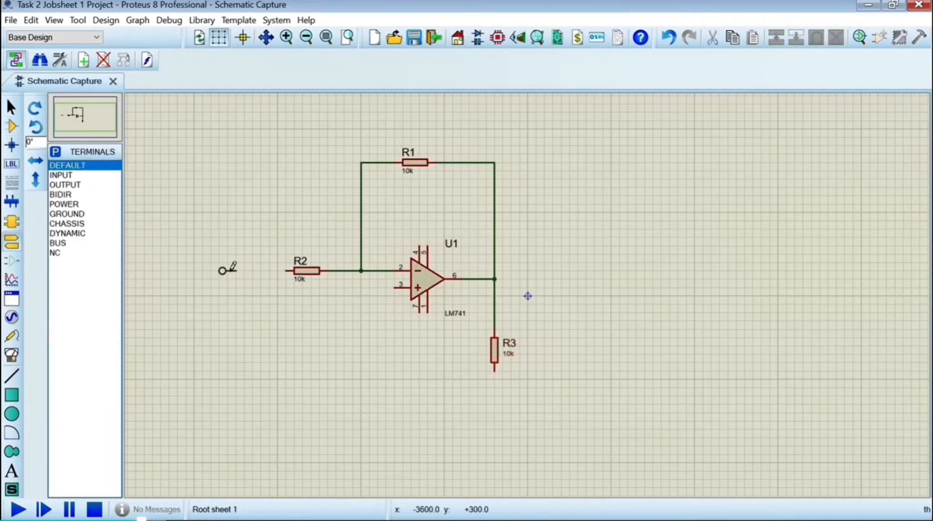
double_click(550, 279)
right_click(551, 278)
left_click(597, 377)
left_click(236, 271)
left_click(285, 271)
left_click(545, 279)
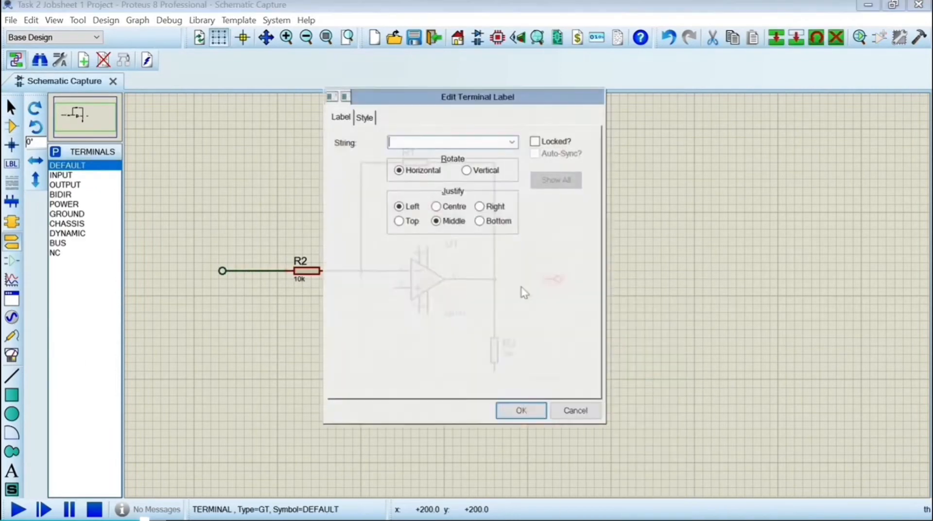
key("Escape")
left_click(11, 106)
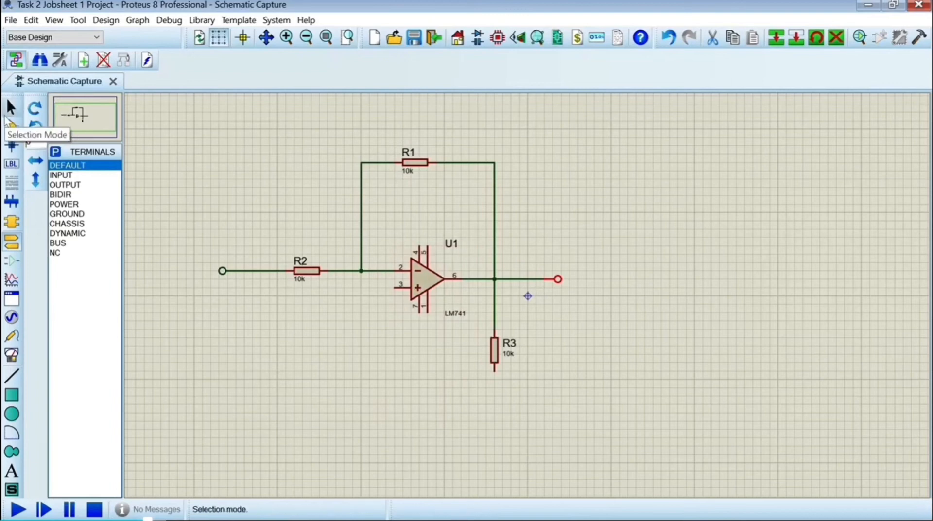
Place two ground terminals below the circuit and wire them to op-amp pin 3 and the lower end of R3.
left_click(67, 214)
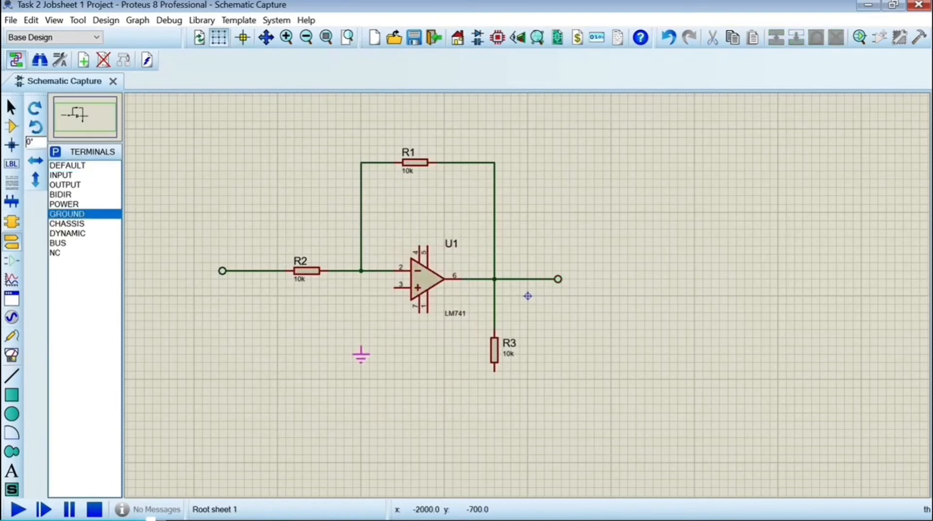
left_click(361, 398)
left_click(494, 397)
left_click(361, 399)
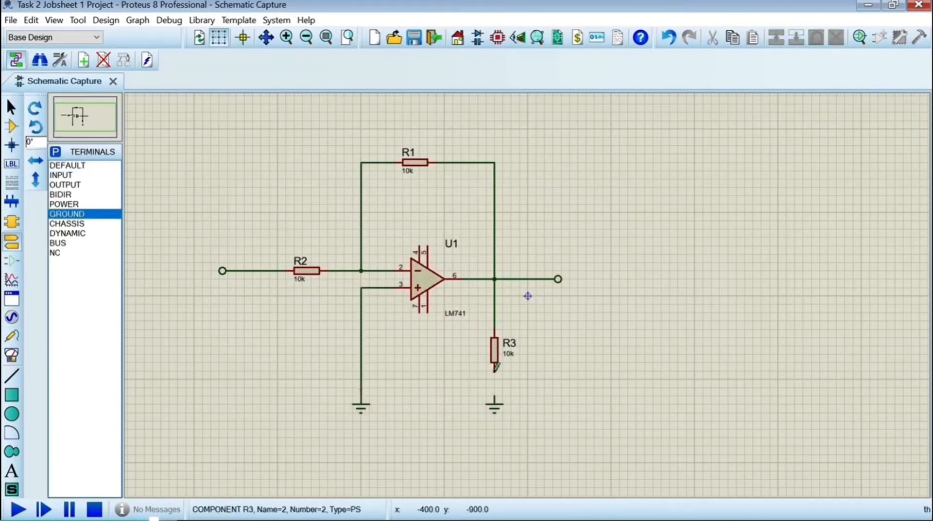
left_click(494, 371)
left_click(494, 400)
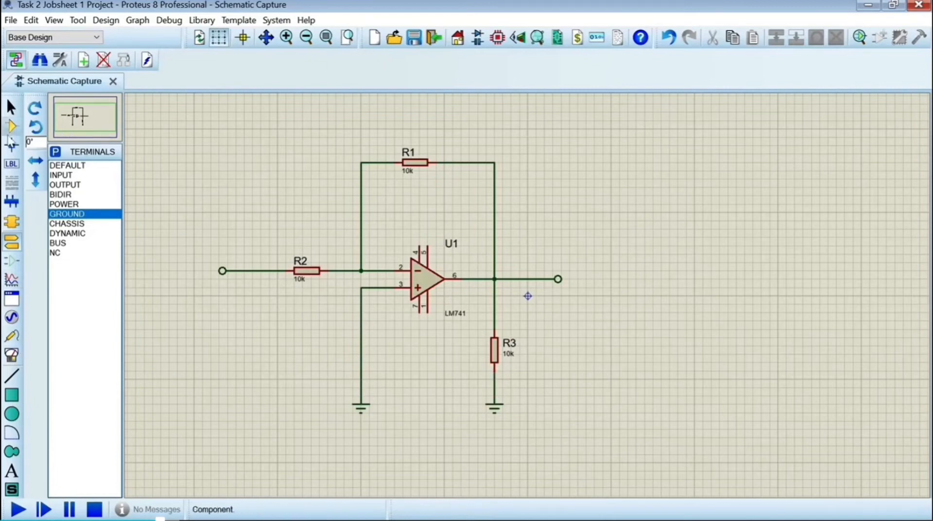
Place power terminals above and below the LM741, turn the lower one downward, and wire it to pin 7.
left_click(64, 204)
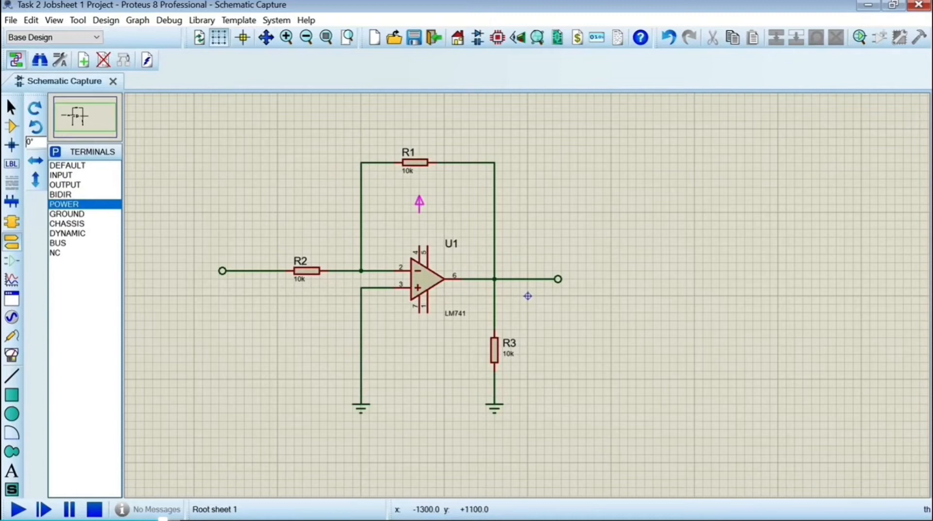
left_click(420, 354)
right_click(423, 348)
left_click(484, 188)
left_click(420, 313)
left_click(420, 346)
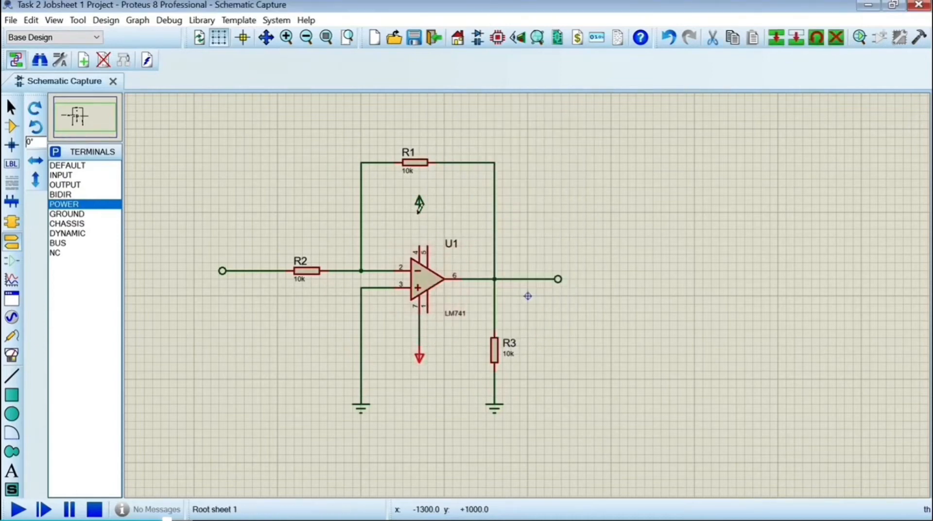
Label the input terminal IN, the output terminal OUT, the upper power terminal -12v and the lower one +12v.
double_click(222, 270)
type("Vin")
key("Return")
double_click(558, 279)
type("V")
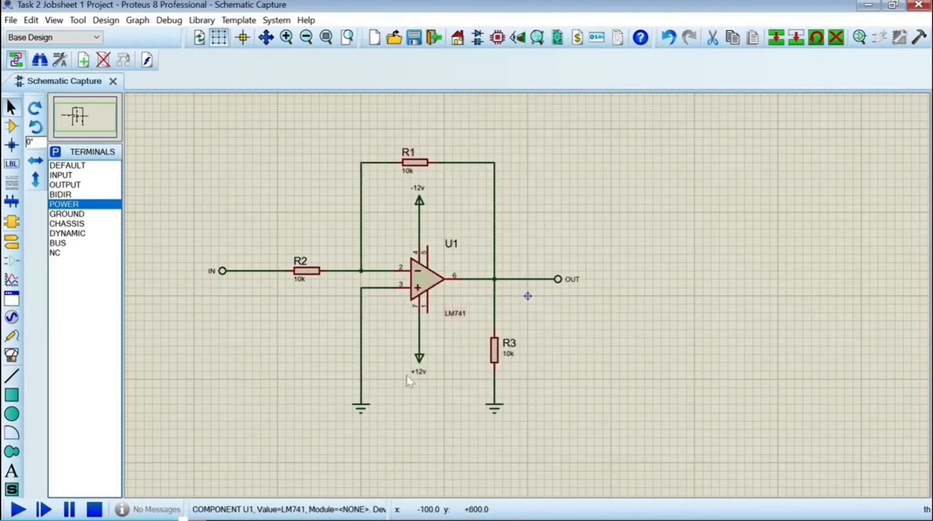
left_click(409, 379)
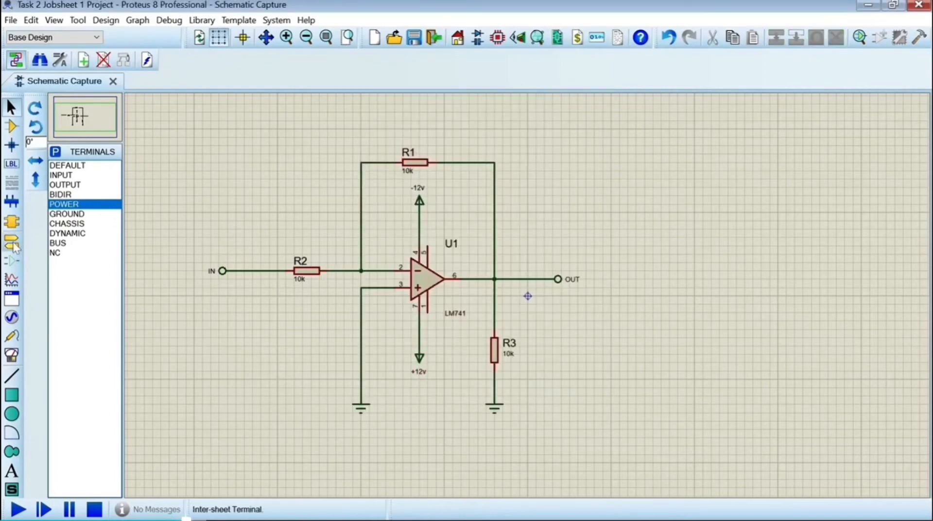
Place a sine generator above the input wire and connect it between the IN terminal and R2.
left_click(12, 260)
left_click(11, 317)
left_click(63, 176)
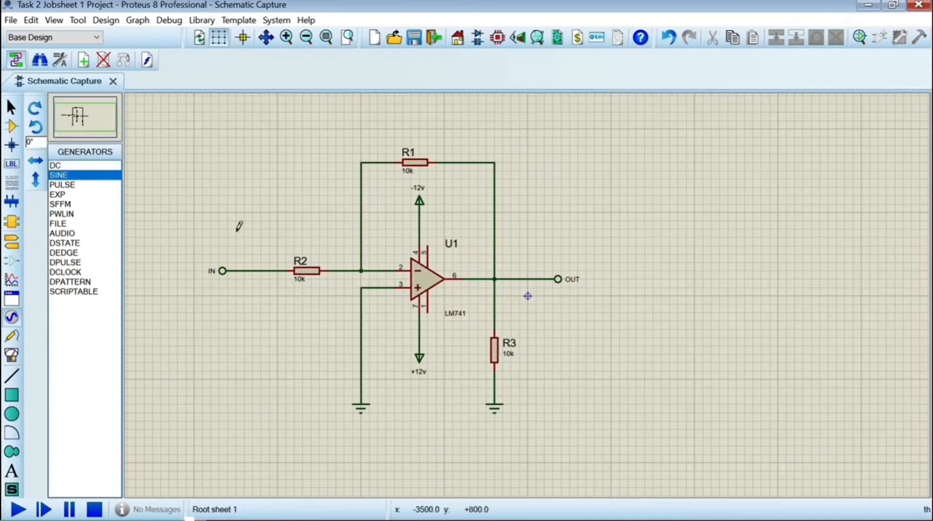
left_click(244, 237)
left_click(244, 237)
left_click(244, 270)
Name the sine generator Vin and set its frequency to 1k Hz.
double_click(246, 231)
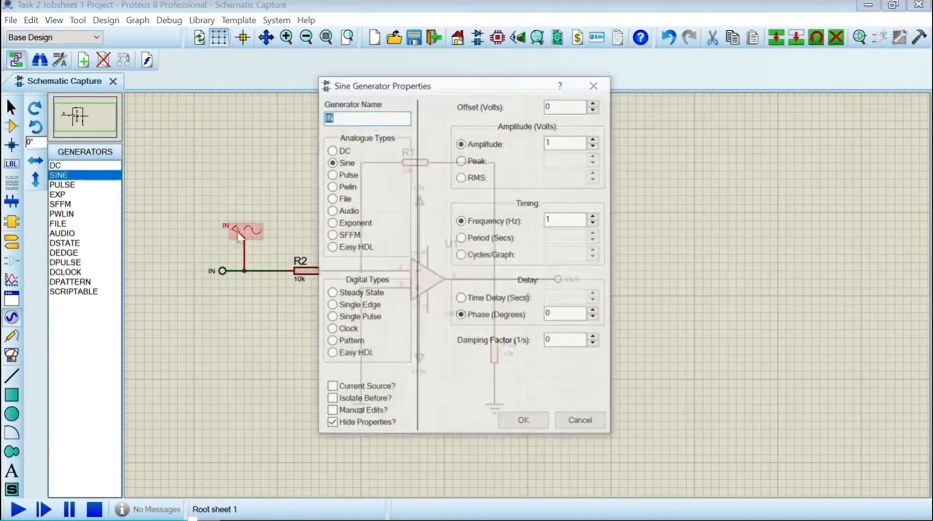
type("v")
left_click(569, 220)
type("k")
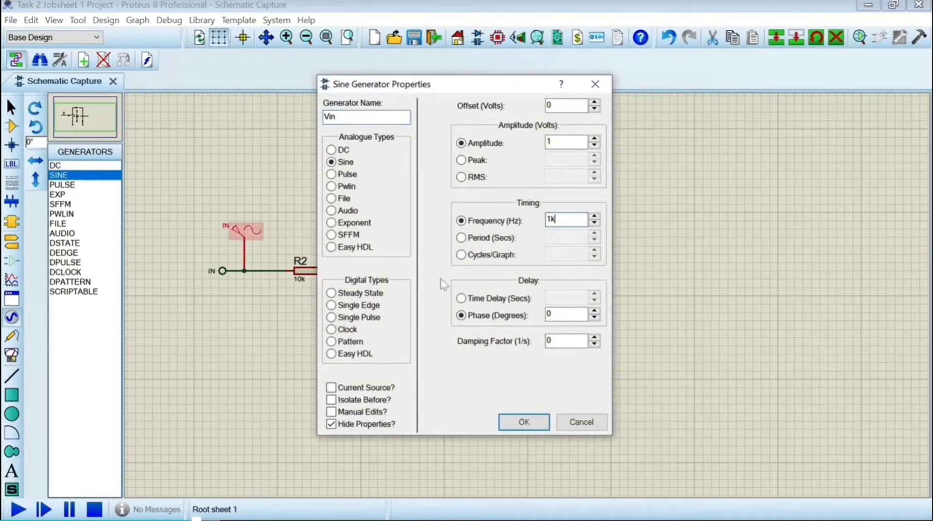
left_click(524, 422)
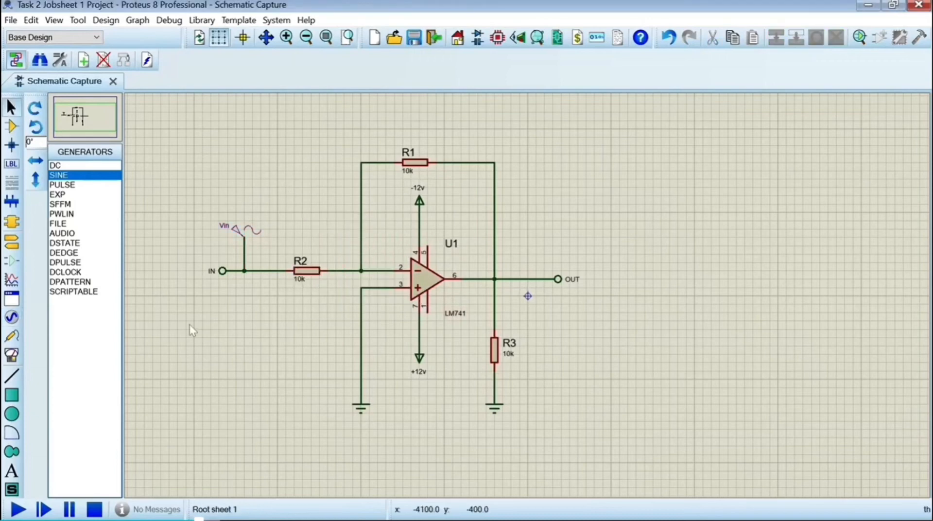
Place an oscilloscope to the upper right of the op-amp circuit.
left_click(11, 280)
left_click(12, 355)
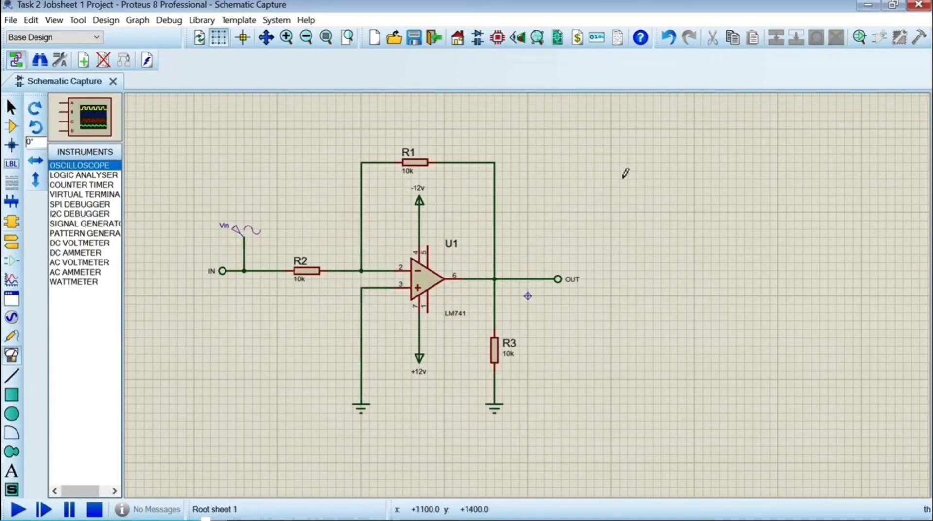
left_click(222, 271)
left_click(641, 189)
Relabel the circuit's input terminal Vin and its output terminal Vout.
double_click(223, 270)
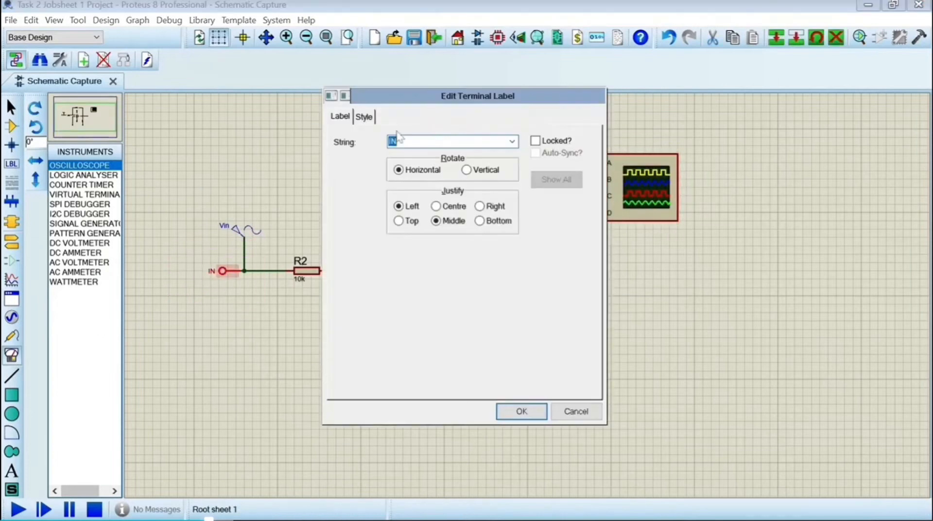
key("Return")
double_click(559, 279)
type("Vout")
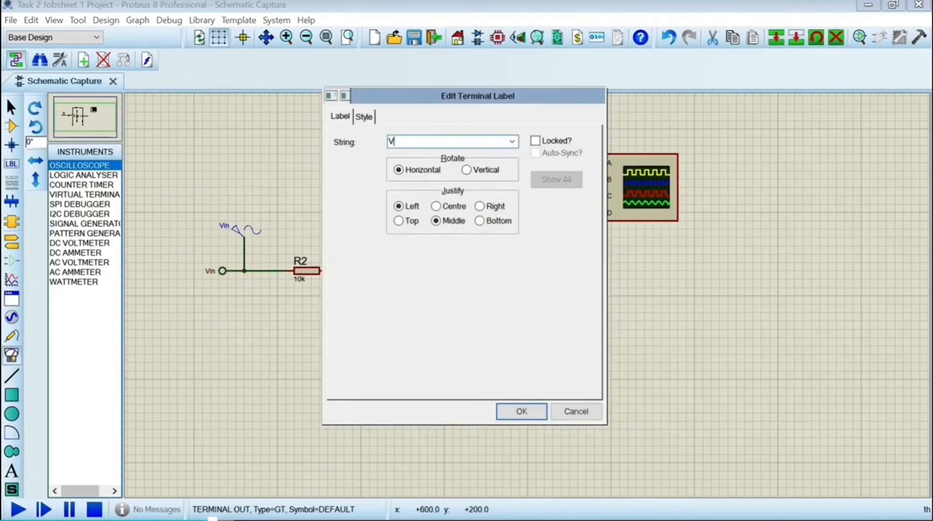
key("Return")
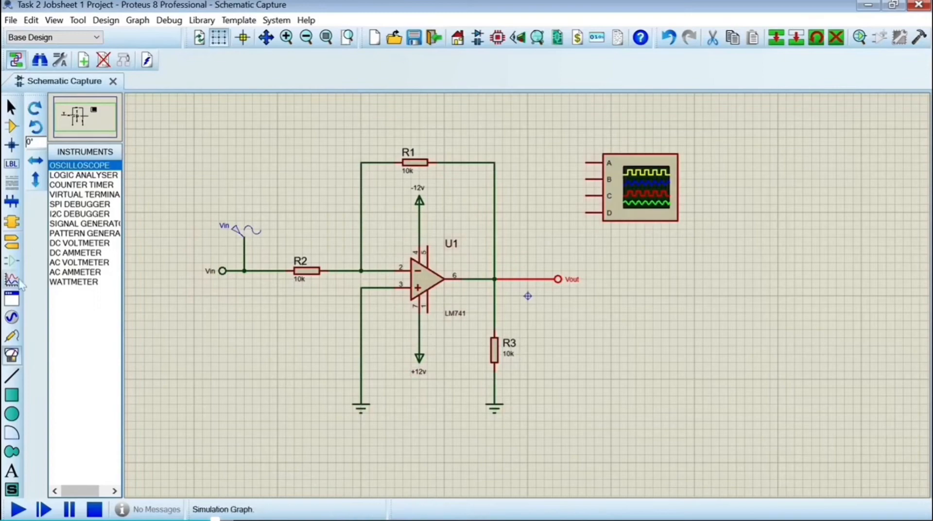
Attach default terminals to oscilloscope channels A and B, labelled Vin and Vout respectively.
left_click(12, 241)
left_click(573, 180)
double_click(574, 163)
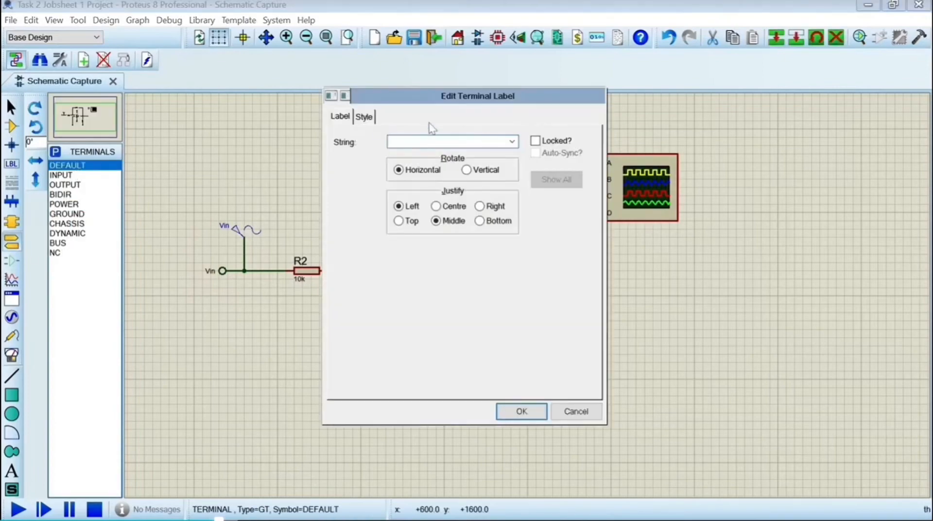
key("Return")
double_click(575, 179)
type("Vout")
key("Return")
right_click(587, 175)
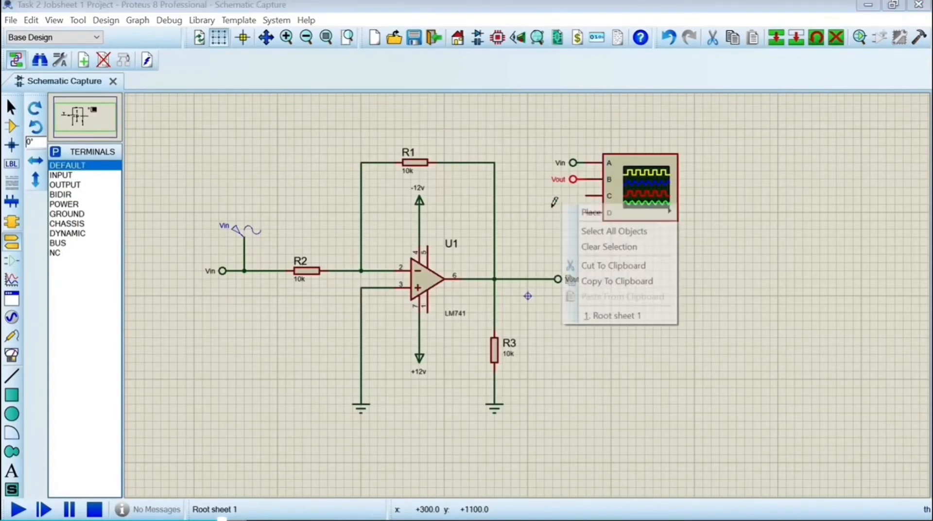
key("Escape")
right_click(588, 175)
left_click(625, 225)
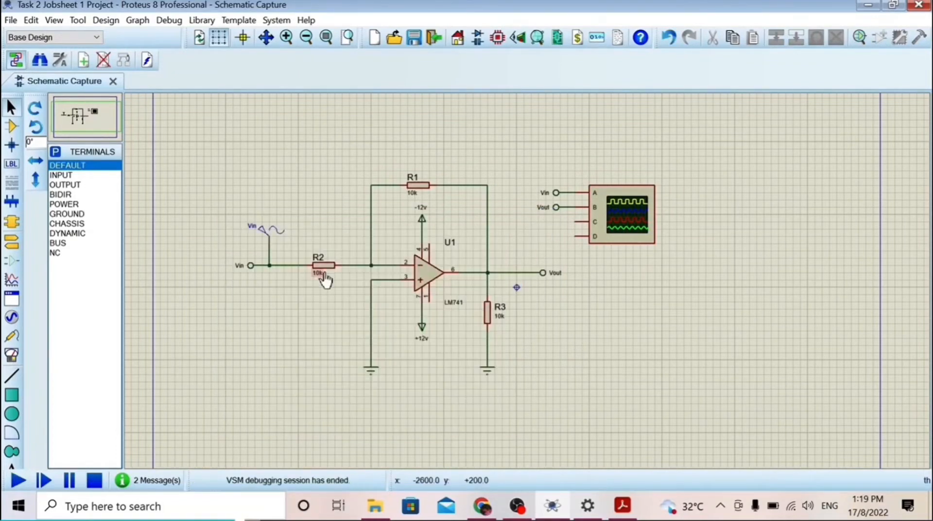
Change the value of input resistor R2 to 1k and run the simulation.
double_click(320, 273)
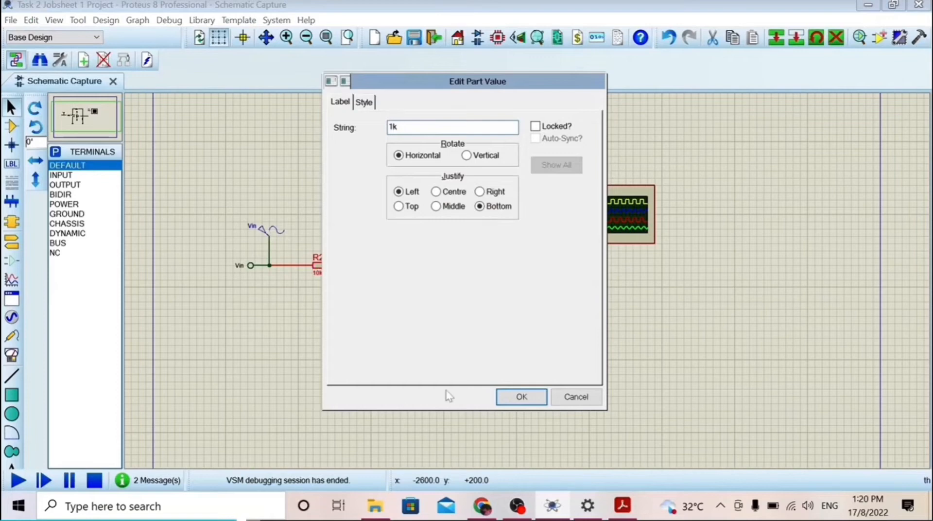
left_click(521, 397)
left_click(19, 480)
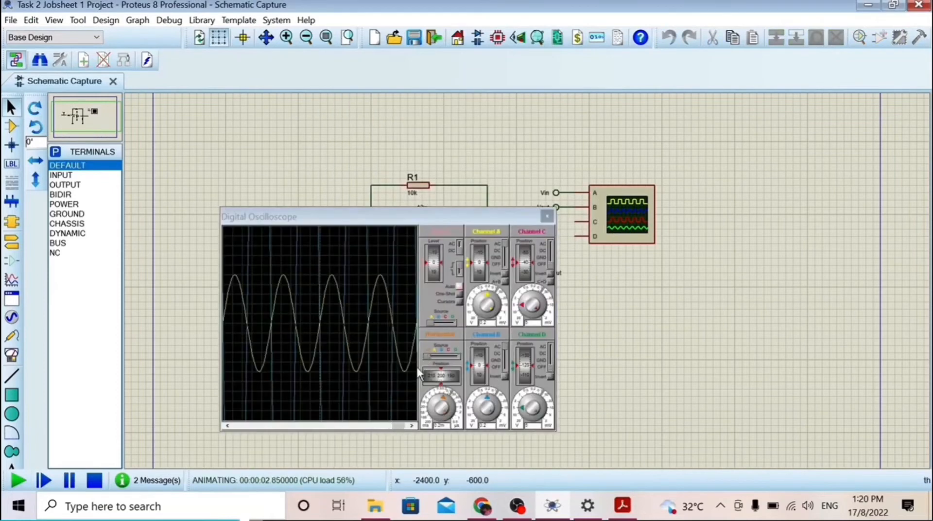
Set oscilloscope channels A and B to 1 V per division to compare Vin with Vout, and stop the simulation.
left_click(482, 300)
left_click(483, 404)
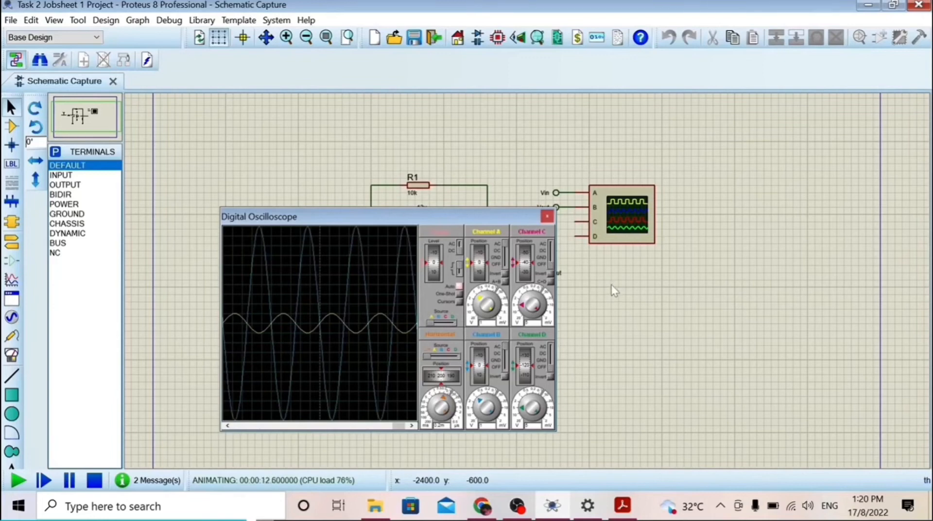
left_click(94, 480)
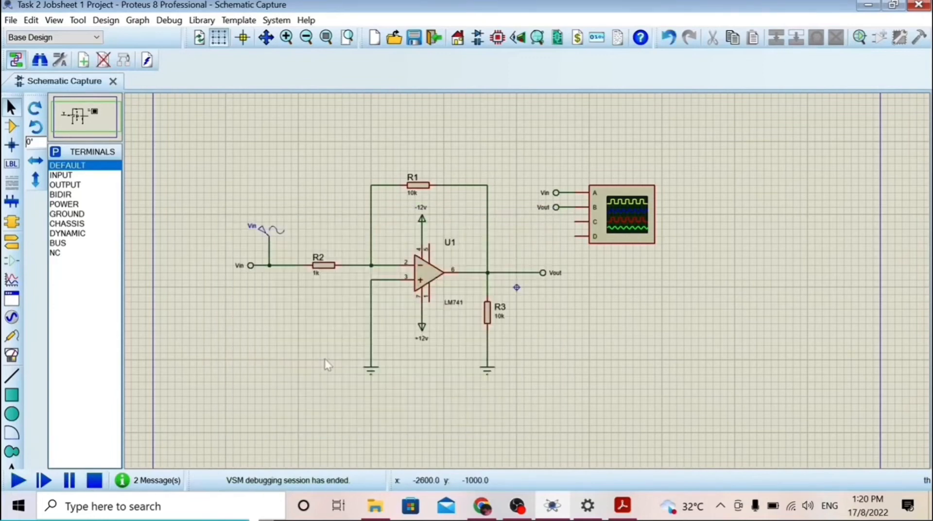
Check the amplitude and frequency settings of the Vin sine generator.
double_click(268, 233)
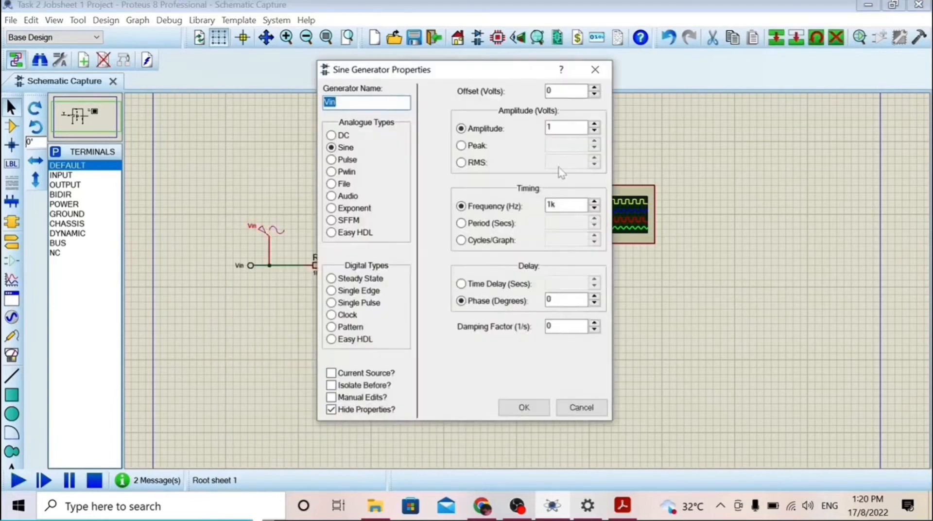
left_click(524, 407)
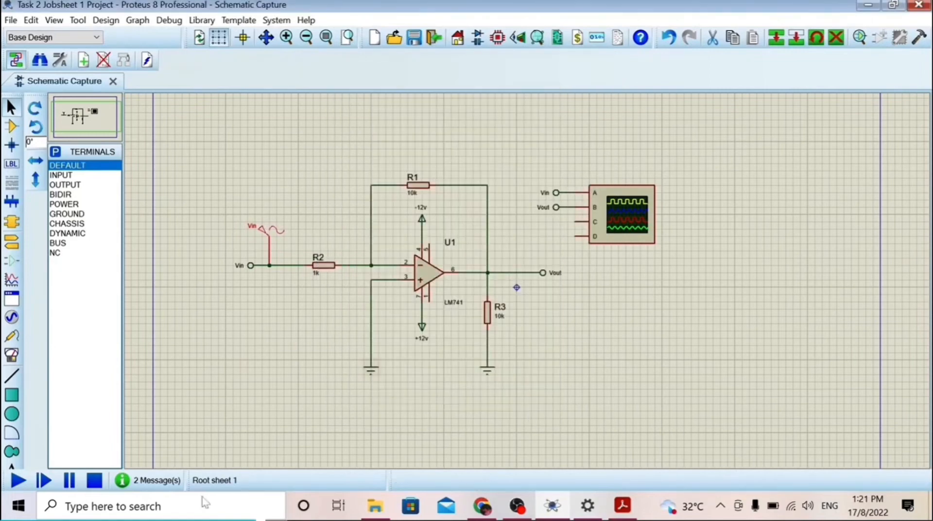
Run the simulation, separate the Vin and Vout traces on the oscilloscope with a faster time base, and stop the simulation.
key("F12")
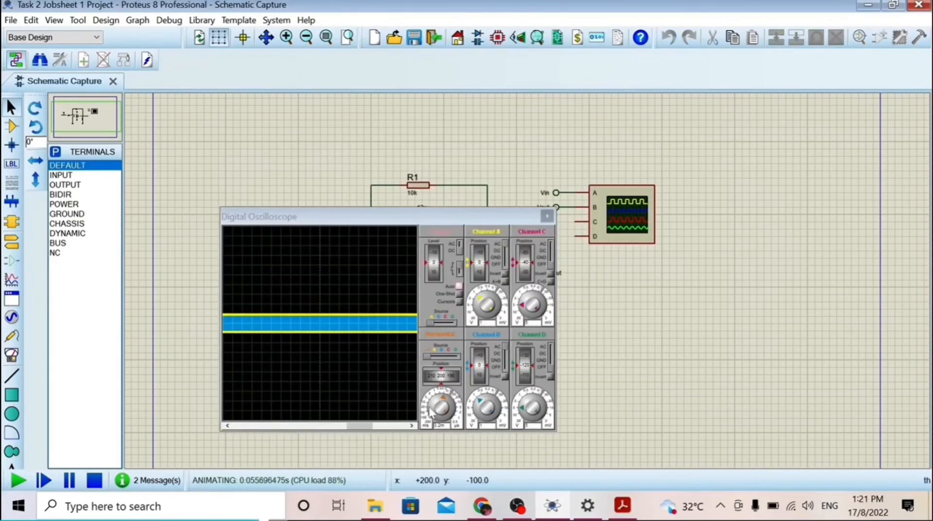
left_click(456, 410)
left_click_drag(481, 373, 483, 375)
scroll(481, 256, "up", 6)
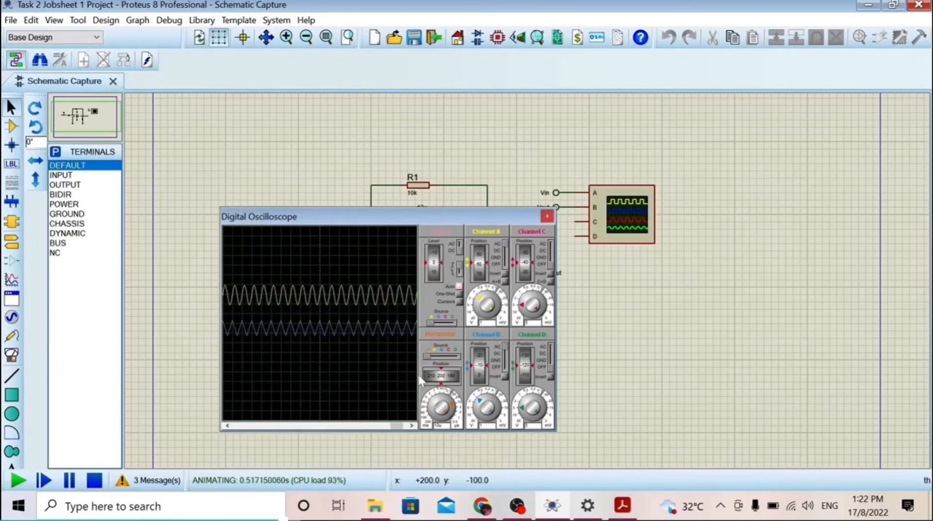
left_click(95, 480)
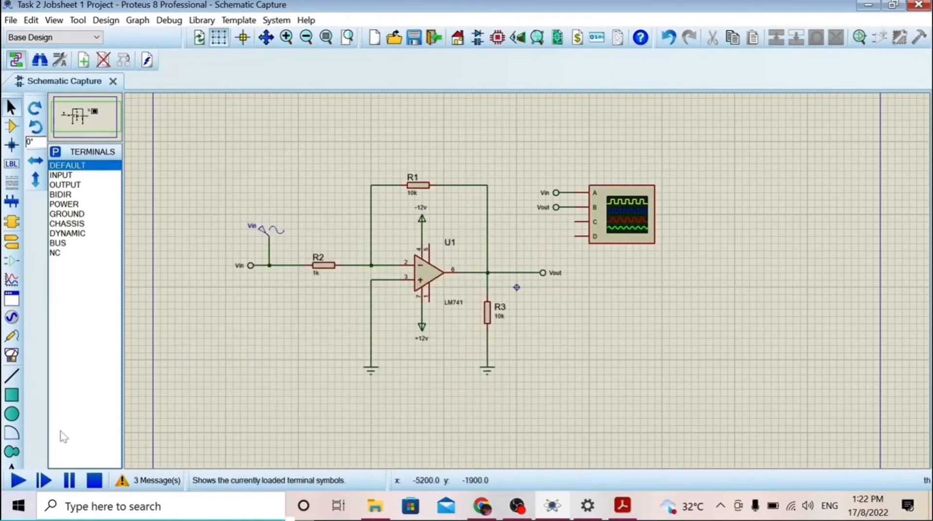
Place a frequency graph in the empty area below the oscilloscope.
left_click(12, 356)
left_click(12, 279)
left_click(86, 195)
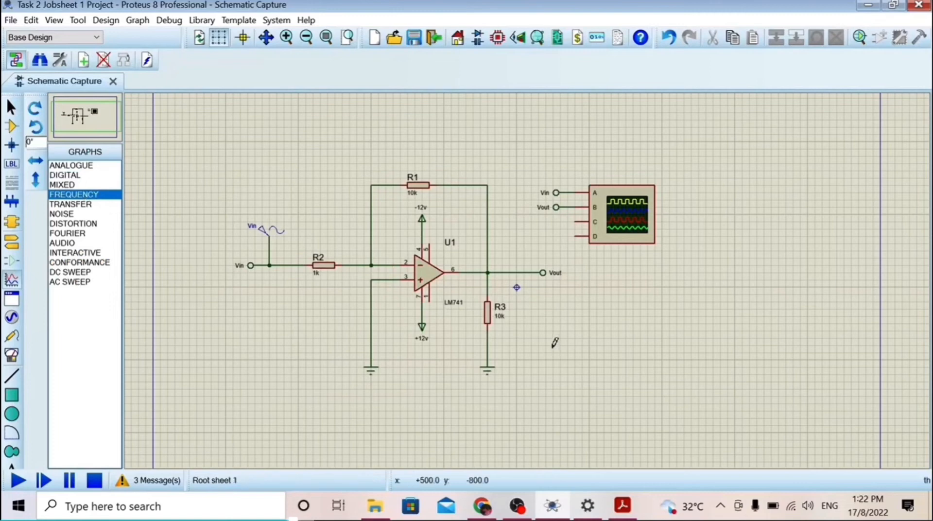
left_click_drag(533, 287, 750, 372)
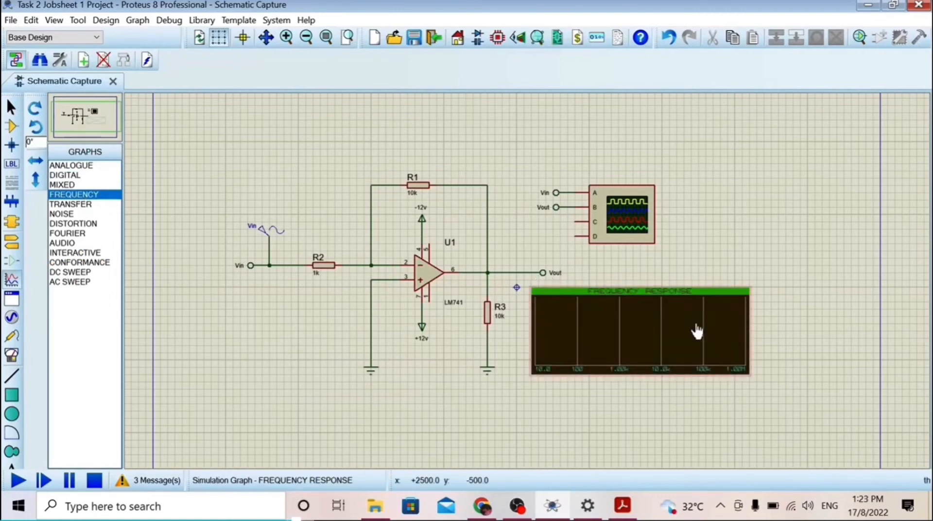
Configure the frequency graph with reference Vin, start frequency 1k and stop frequency 100M.
double_click(618, 339)
left_click(365, 166)
left_click(361, 187)
left_click(363, 185)
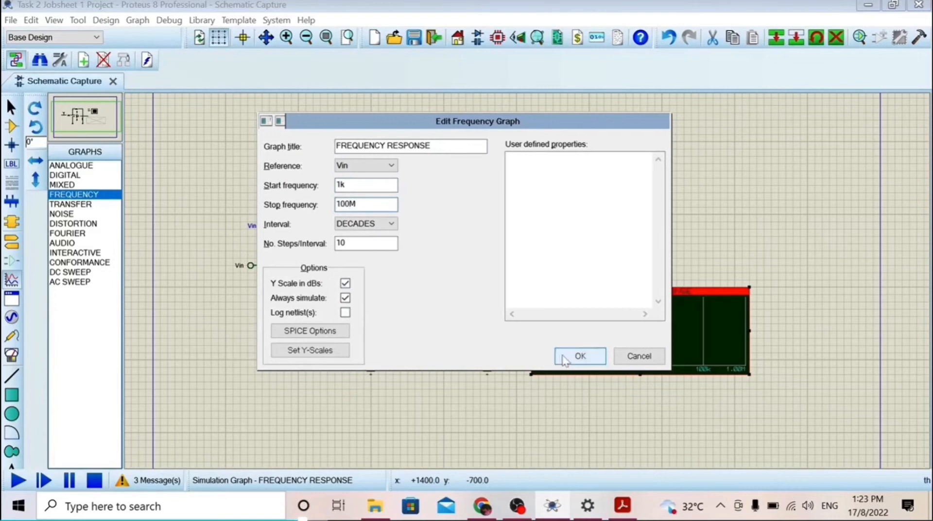
left_click(580, 356)
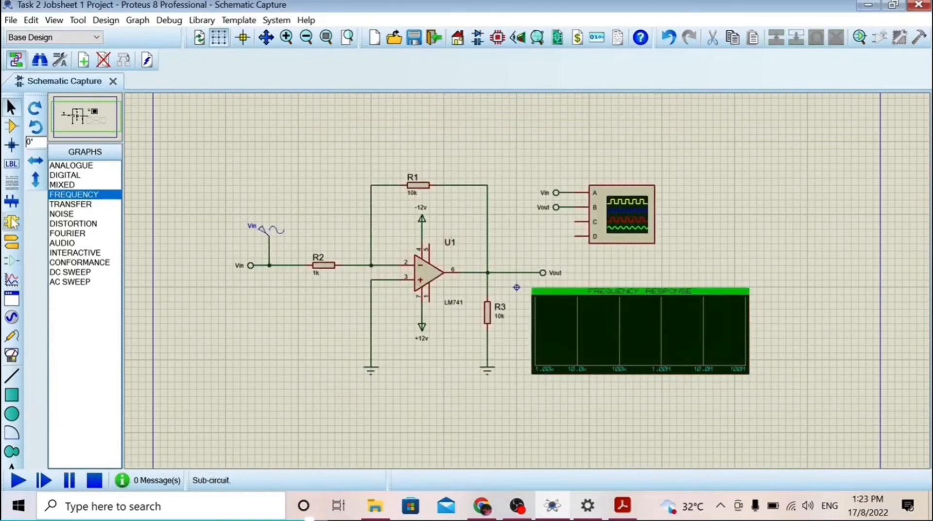
Attach a voltage probe to the amplifier's output wire beside the Vout terminal.
left_click(12, 241)
left_click(11, 336)
left_click(517, 258)
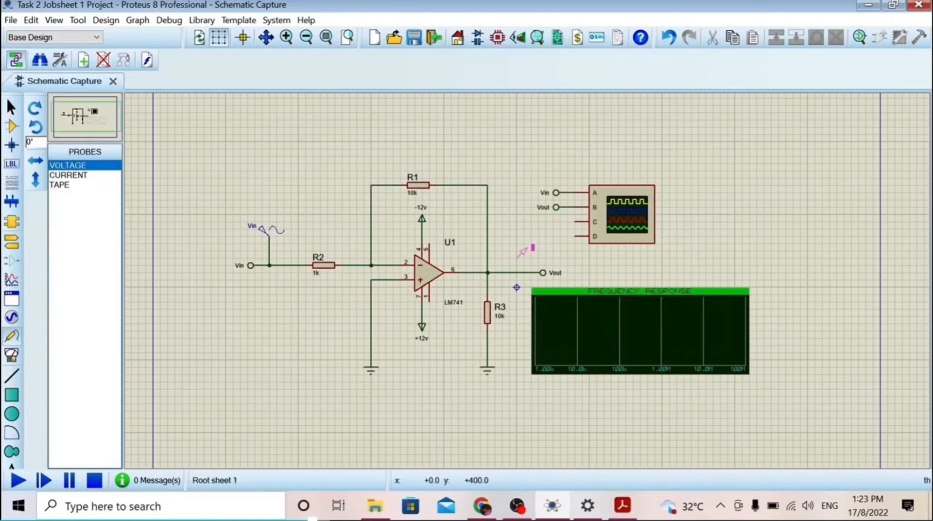
left_click(524, 259)
left_click(524, 258)
left_click(516, 273)
left_click(82, 248)
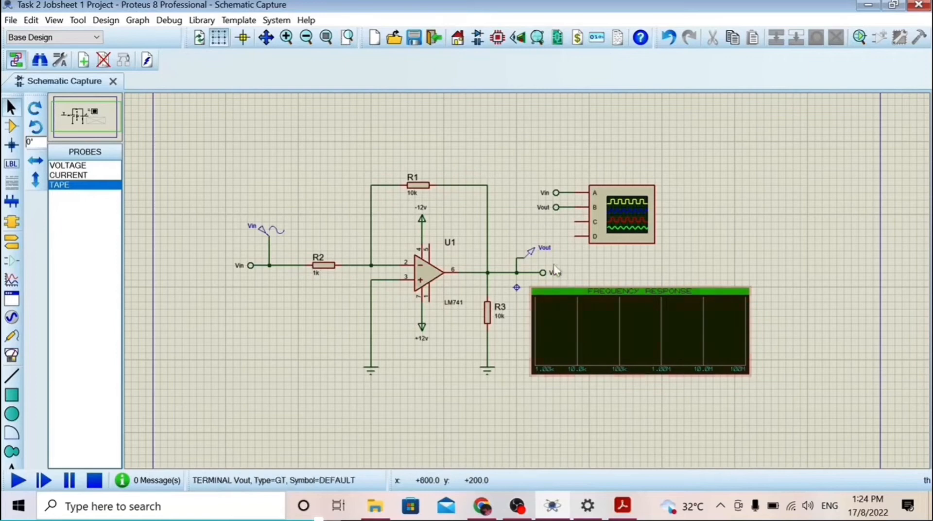
Add the Vout probe as a trace to the frequency graph and simulate the graph.
right_click(545, 249)
left_click(600, 286)
left_click(627, 318)
left_click(586, 318)
key("space")
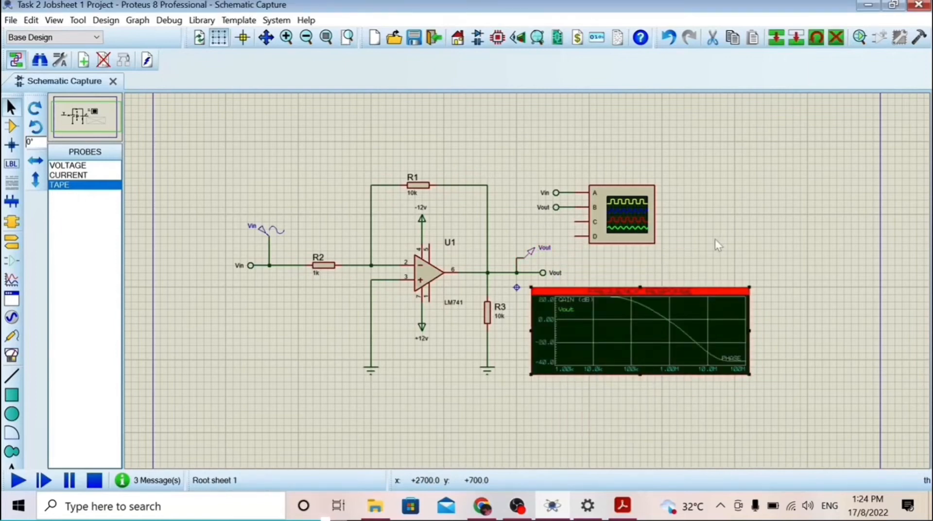
Maximize the frequency response graph, place the cursor on the Vout curve at about 17 dB, and return to the schematic.
right_click(654, 342)
left_click(705, 302)
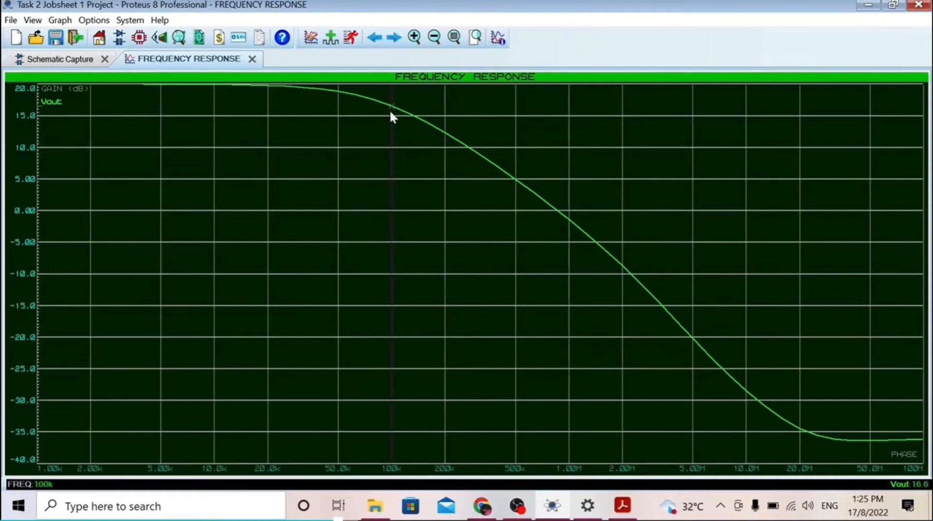
left_click(386, 291)
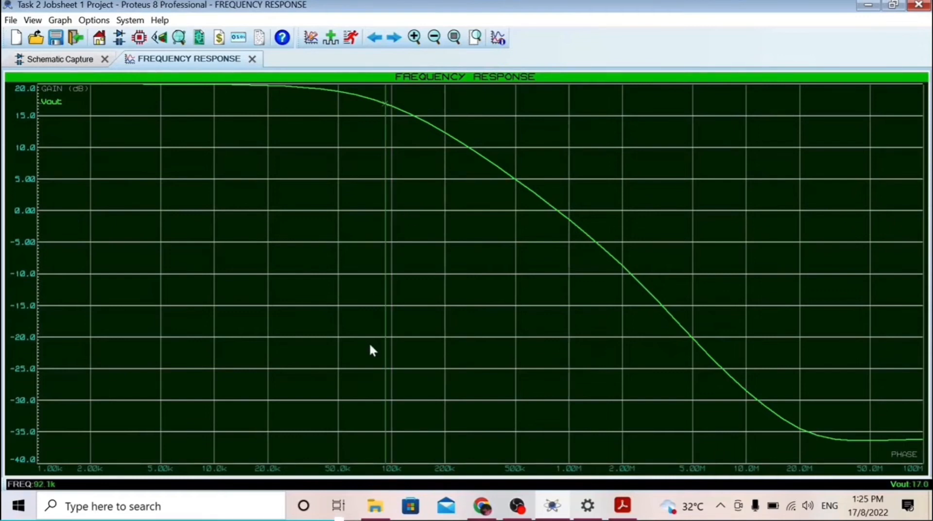
left_click(384, 104)
scroll(384, 104, "up", 1)
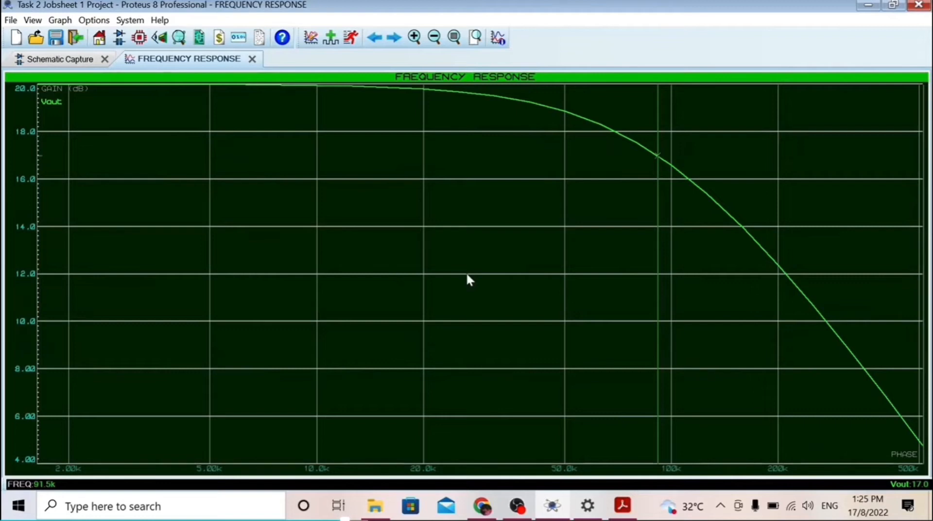
scroll(468, 275, "down", 1)
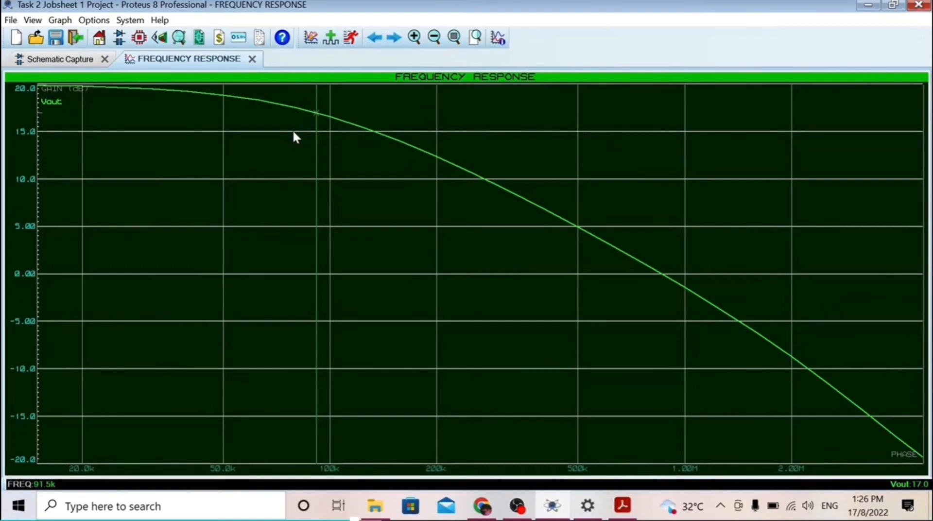
left_click_drag(27, 146, 316, 336)
left_click(60, 59)
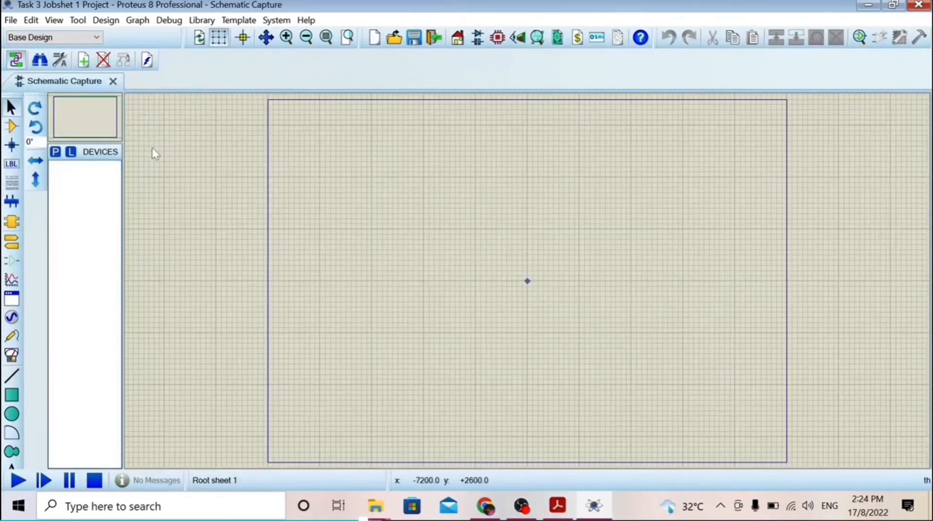
Draw a rectangular subcircuit block near the centre of the empty Task 3 sheet.
left_click(286, 37)
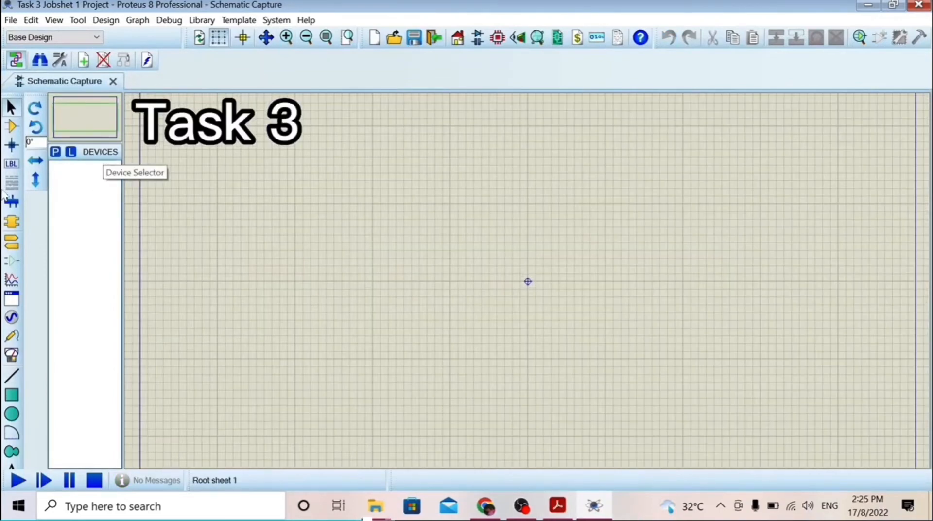
left_click(11, 241)
left_click(12, 225)
left_click(85, 223)
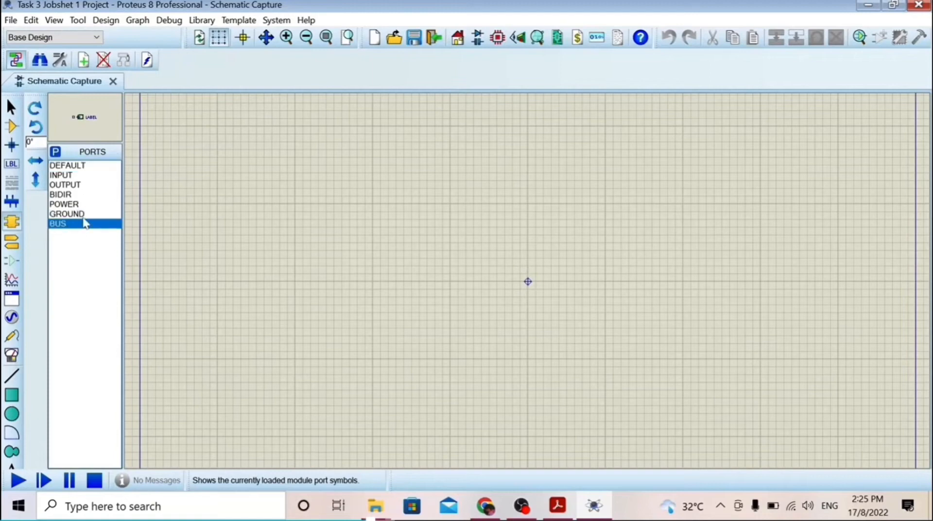
left_click(90, 165)
left_click_drag(450, 172, 636, 396)
left_click_drag(508, 200, 493, 203)
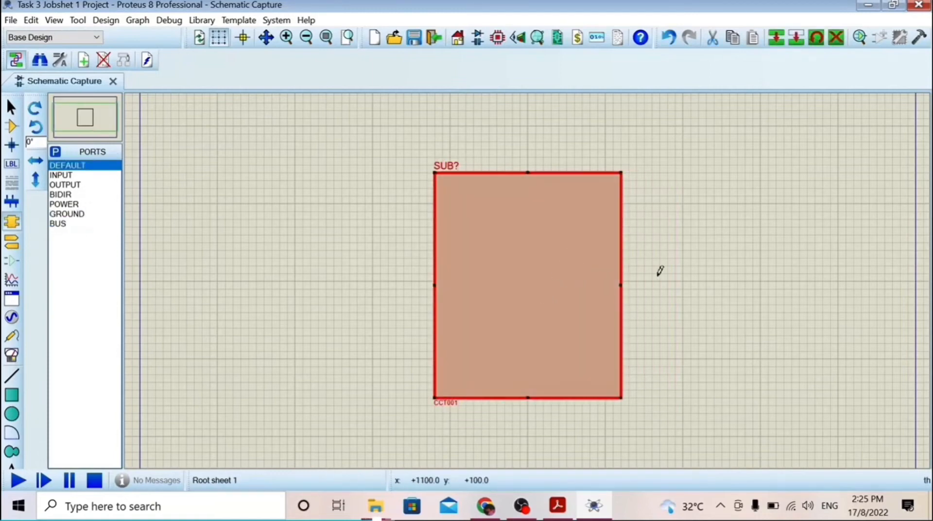
Shrink the subcircuit block, shift it toward the upper middle of the sheet, and move its CCT001 label directly beneath it.
left_click_drag(621, 397, 582, 359)
mouse_move(500, 194)
left_mouse_down()
mouse_move(508, 218)
mouse_move(513, 194)
left_mouse_up()
left_click_drag(519, 253, 480, 252)
left_click_drag(514, 255, 496, 227)
left_click(352, 219)
left_click(456, 234)
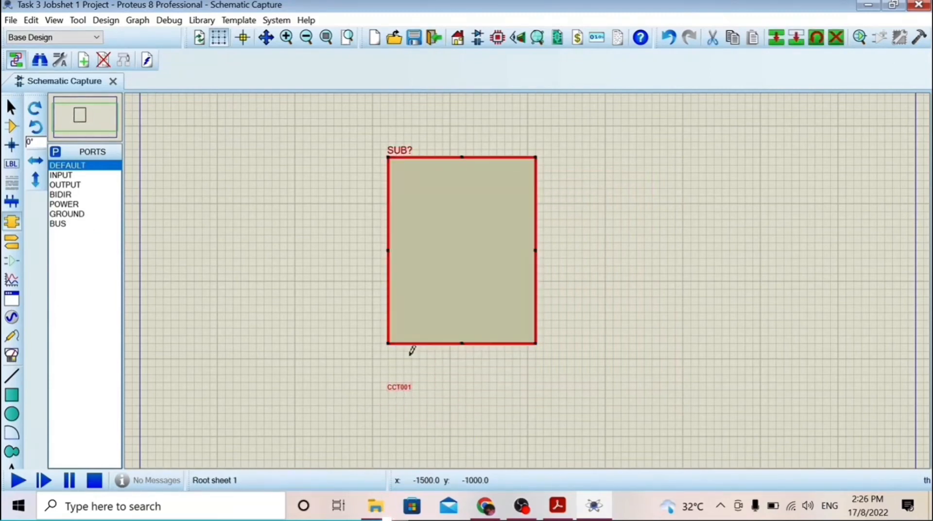
left_click_drag(402, 388, 402, 349)
Name the subcircuit block FULL ADDER.
double_click(402, 152)
type("FULL ADDER")
key("Return")
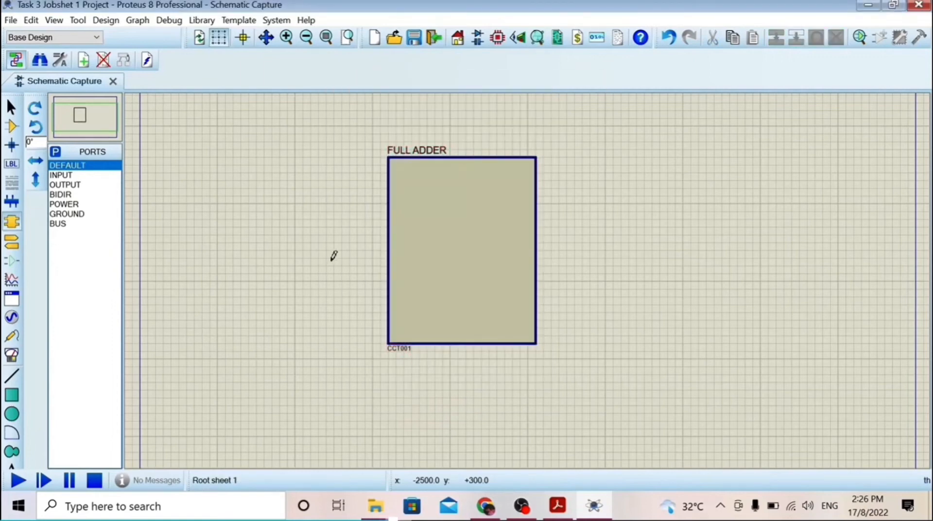
Place three input ports on the FULL ADDER block's left edge and two output ports on its right edge.
left_click(61, 175)
left_click(385, 179)
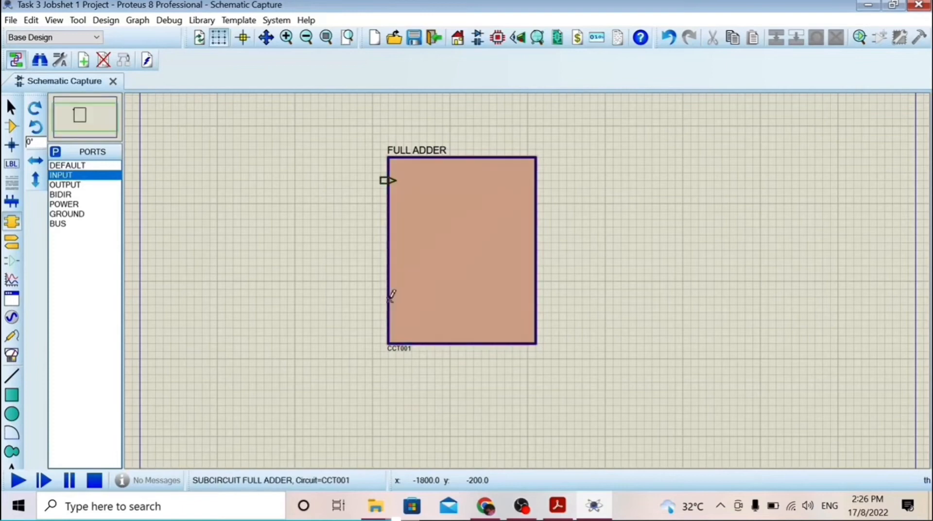
left_click(64, 184)
left_click(535, 180)
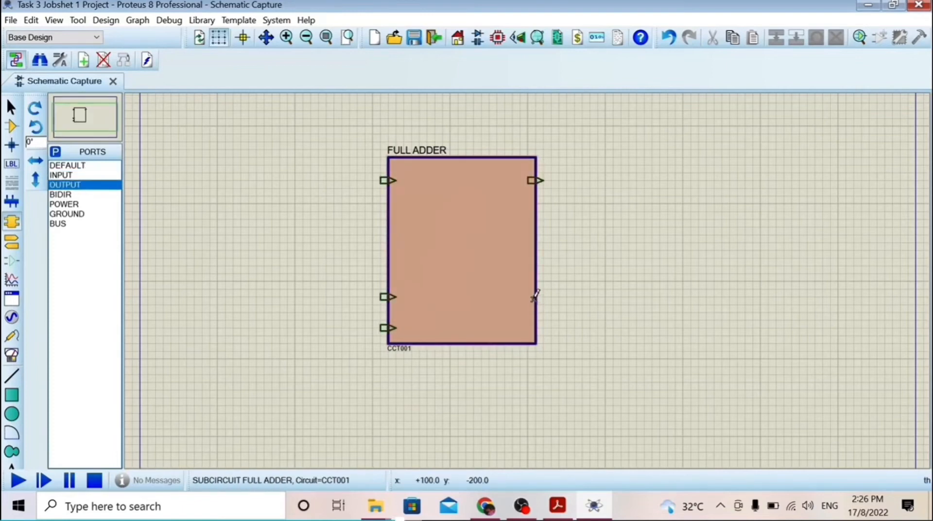
left_click(536, 304)
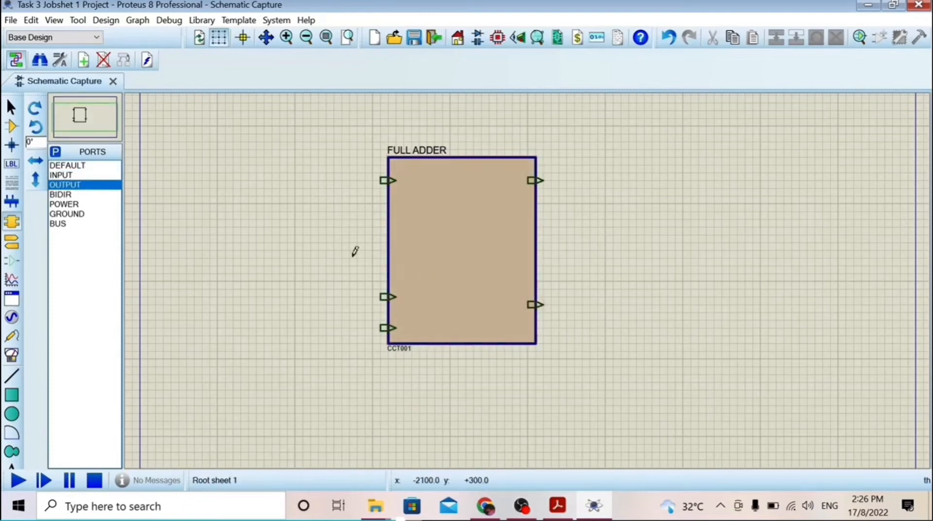
Label the upper input port A and the middle input port B.
double_click(385, 179)
type("A")
key("Return")
double_click(387, 297)
type("B")
key("Return")
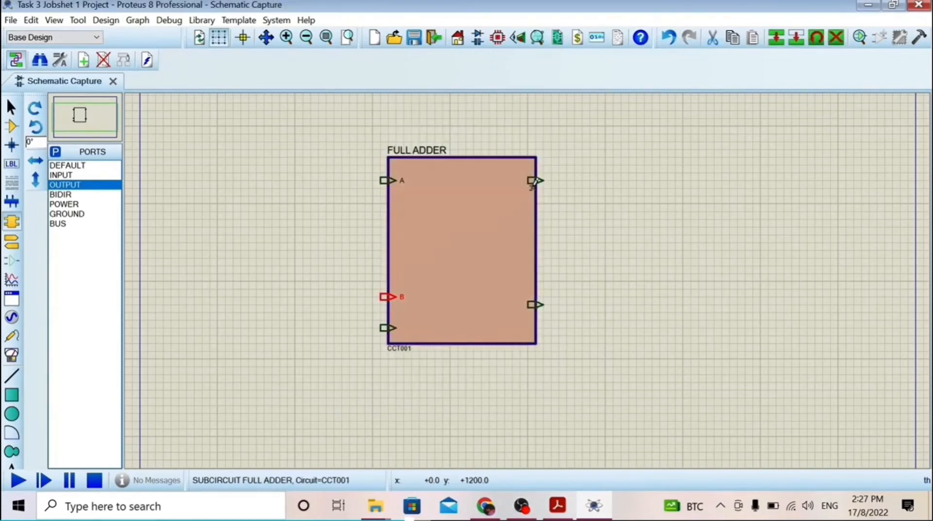
Label the upper output port SUM, the lowest input port CARRY IN and the lower output port CARRY OUT.
double_click(534, 181)
type("SUM")
key("Return")
double_click(387, 327)
type("CARRY IN")
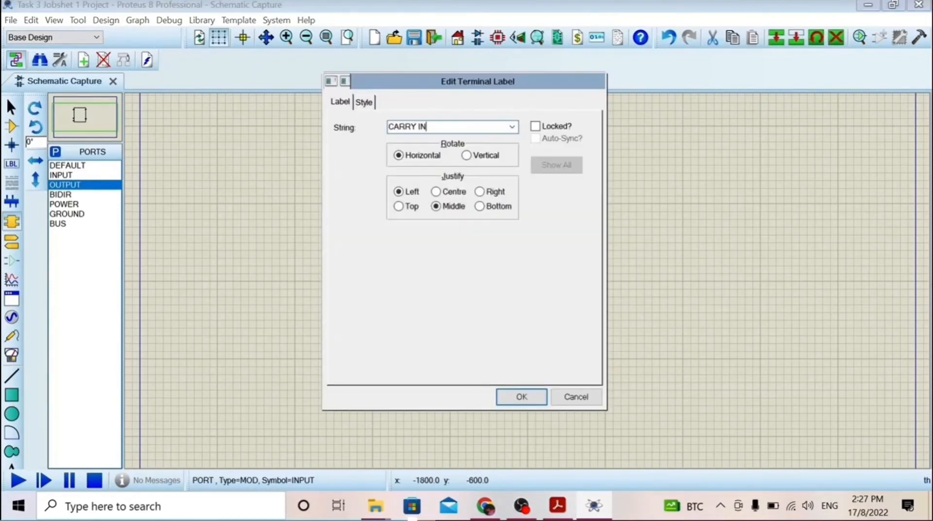
key("Return")
double_click(535, 304)
type("CARRY OUT")
key("Return")
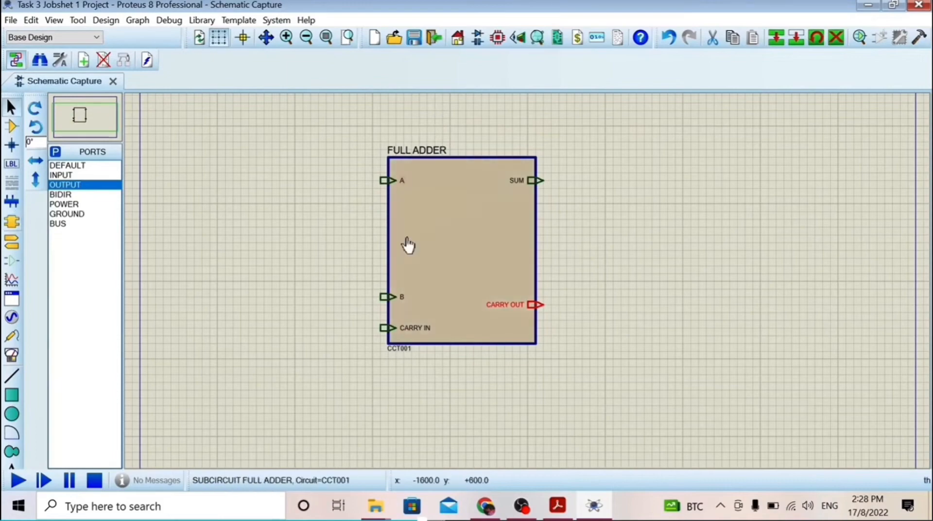
left_click(416, 353)
left_click(415, 354)
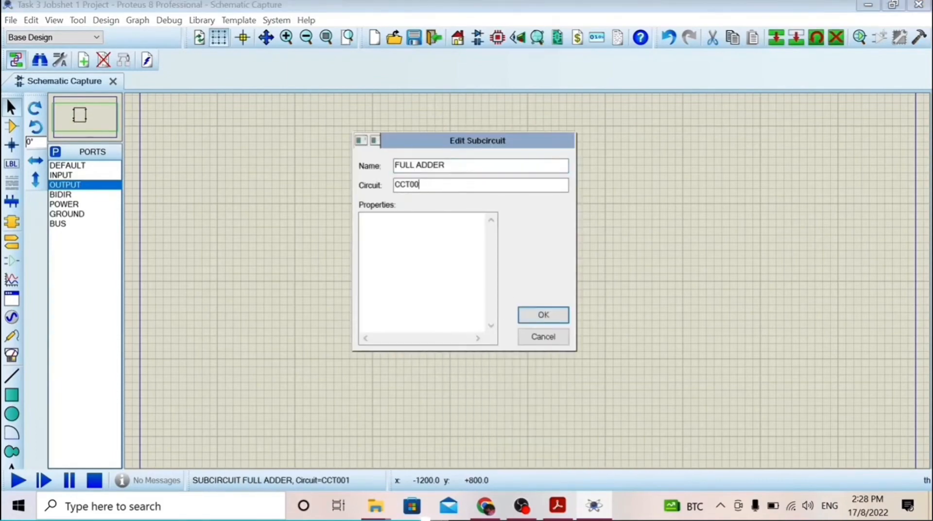
key("Escape")
Enter the FULL ADDER block's child sheet and add the AND, OR and XOR gates from the library to the device list.
right_click(439, 204)
left_click(486, 367)
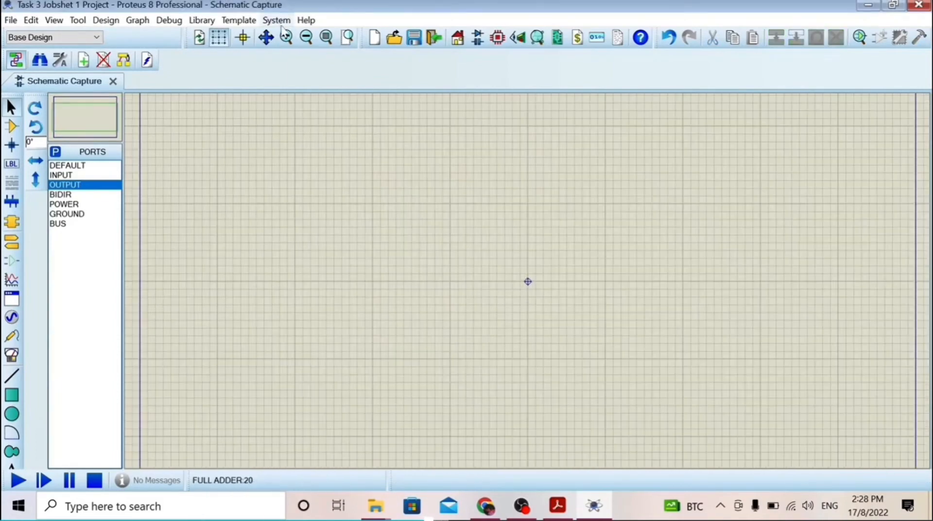
left_click(12, 126)
double_click(79, 174)
type("AND")
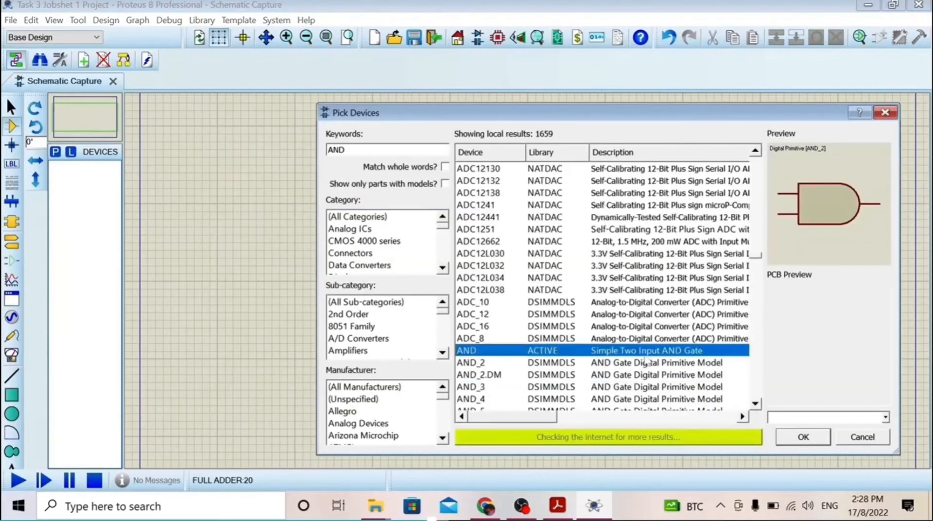
double_click(505, 347)
type("OR")
double_click(484, 292)
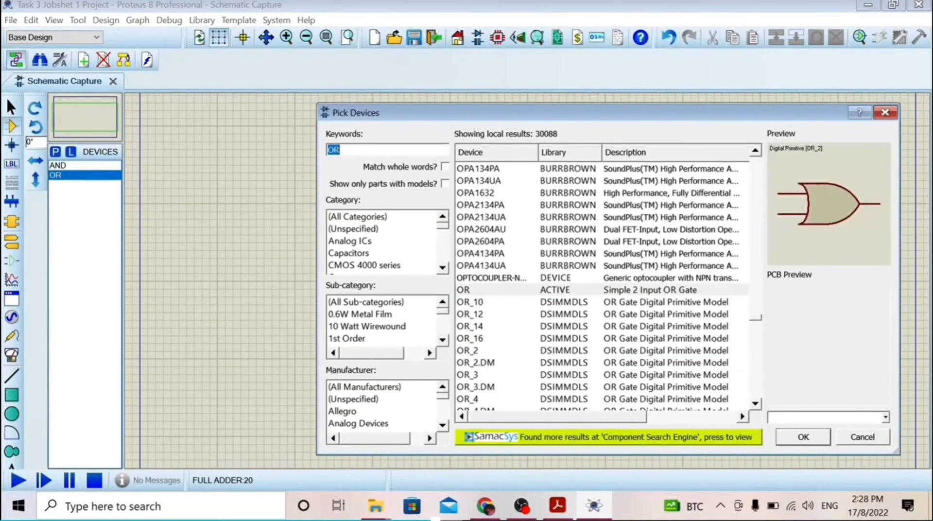
type("XOR")
double_click(499, 326)
left_click(808, 439)
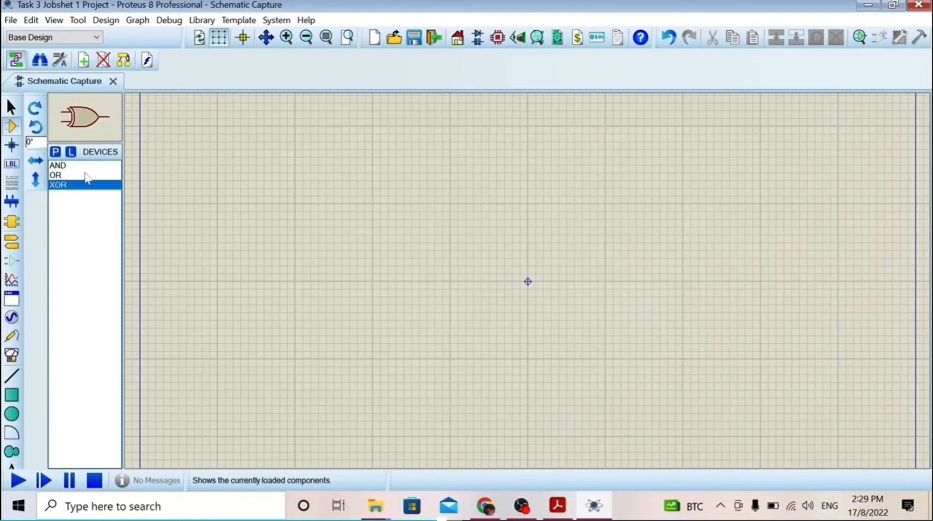
Place two XOR gates in an upper row, two AND gates below them and an OR gate at the lower right of the sheet.
left_click(362, 178)
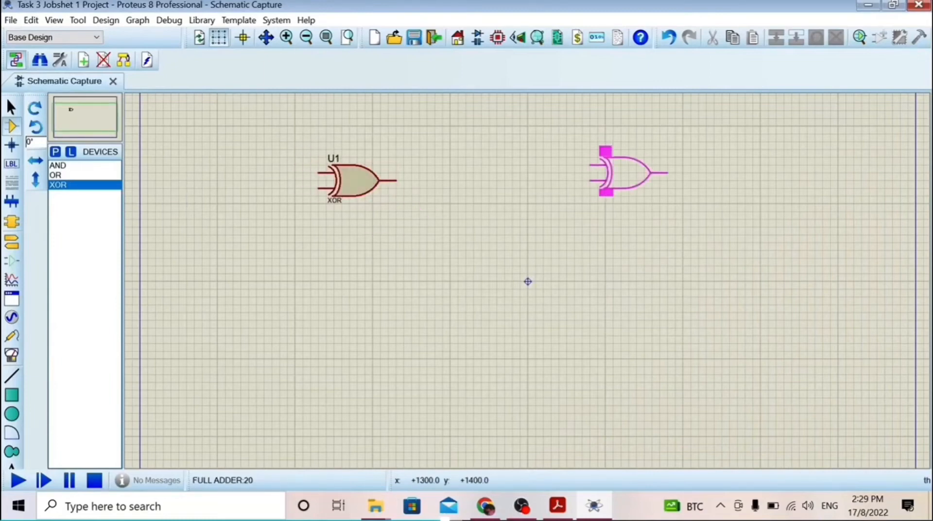
left_click(633, 171)
left_click(57, 165)
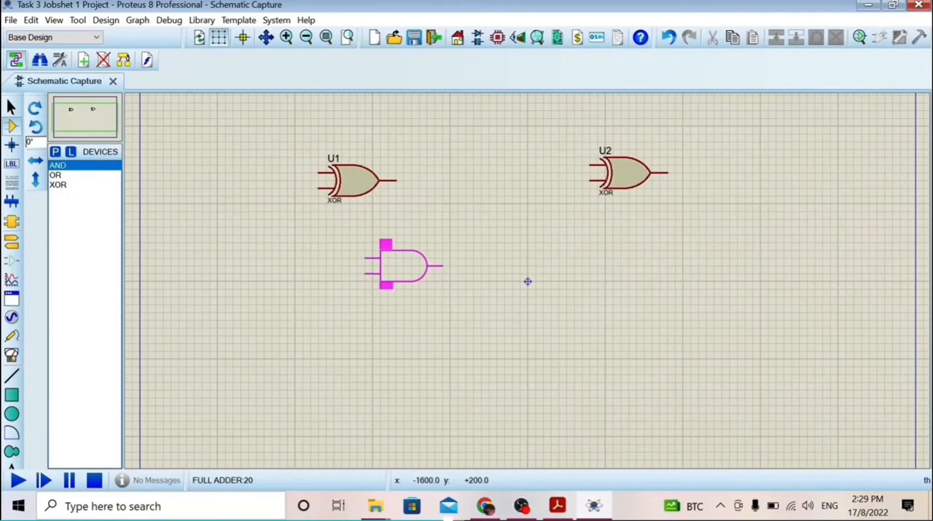
left_click(403, 266)
left_click(56, 175)
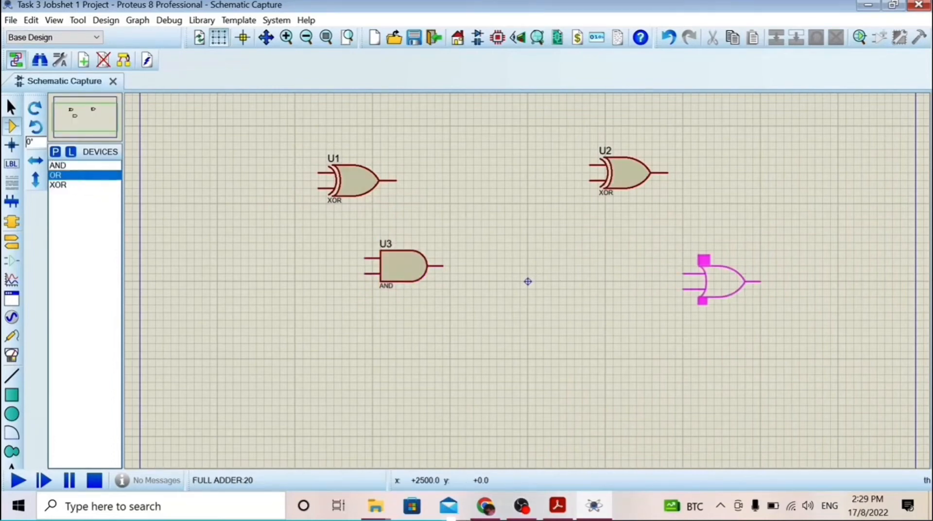
left_click(743, 282)
left_click(57, 166)
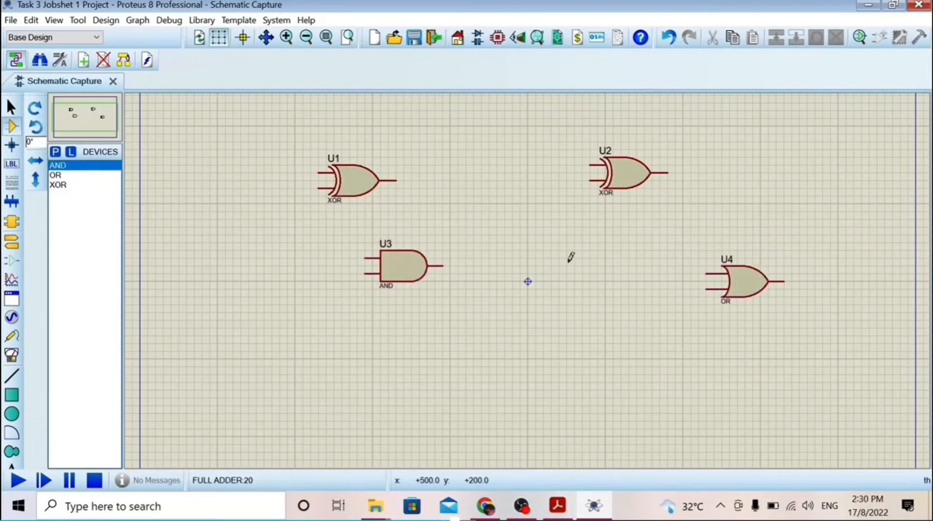
left_click(607, 250)
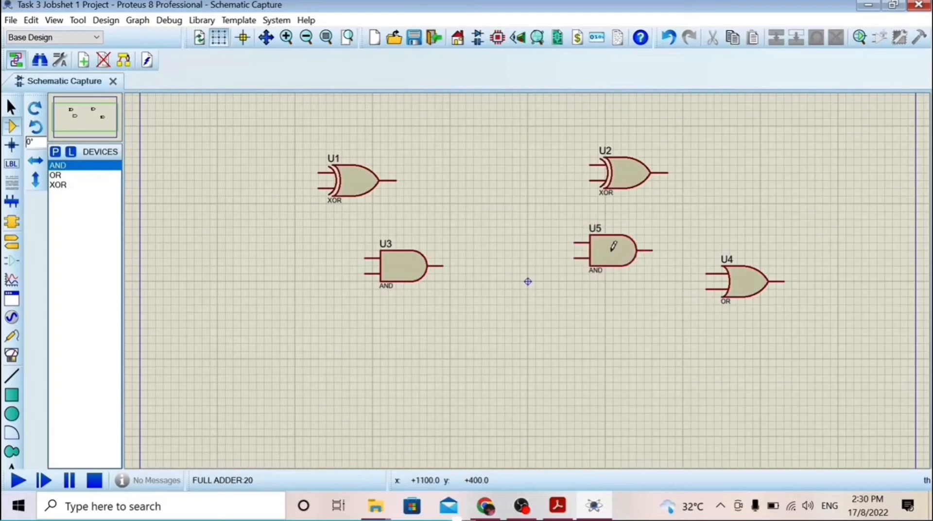
Wire U1's output to the upper inputs of U2 and U5, and join the lower inputs of U2 and U5.
left_click(396, 181)
left_click(578, 242)
left_click(550, 165)
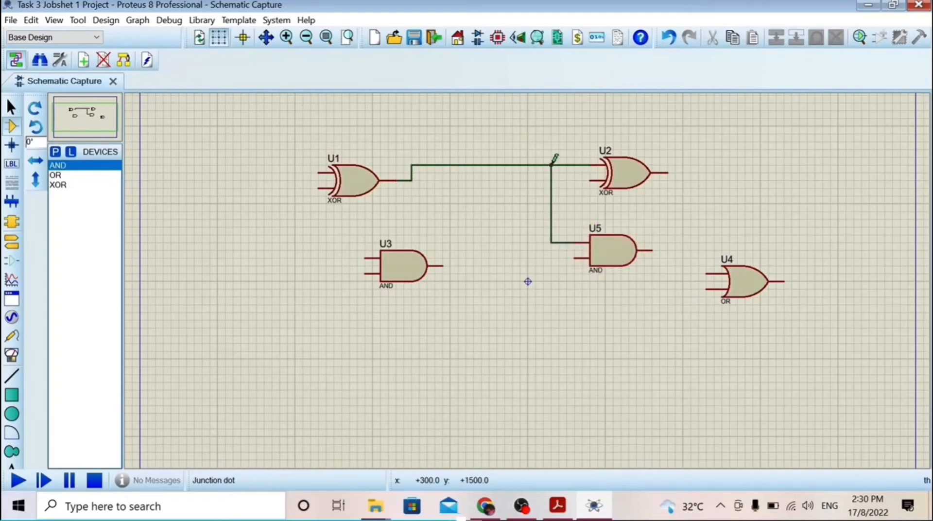
left_click(591, 181)
left_click(581, 258)
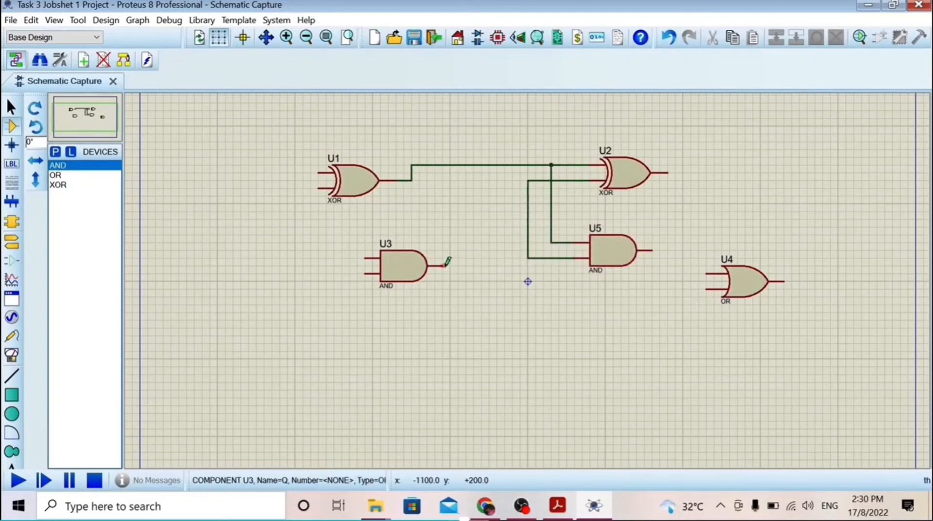
Wire AND gate U3's output to OR gate U4's lower input and U5's output to its upper input, shifting U4 slightly down.
left_click(442, 266)
left_click(705, 288)
left_click_drag(743, 288, 744, 296)
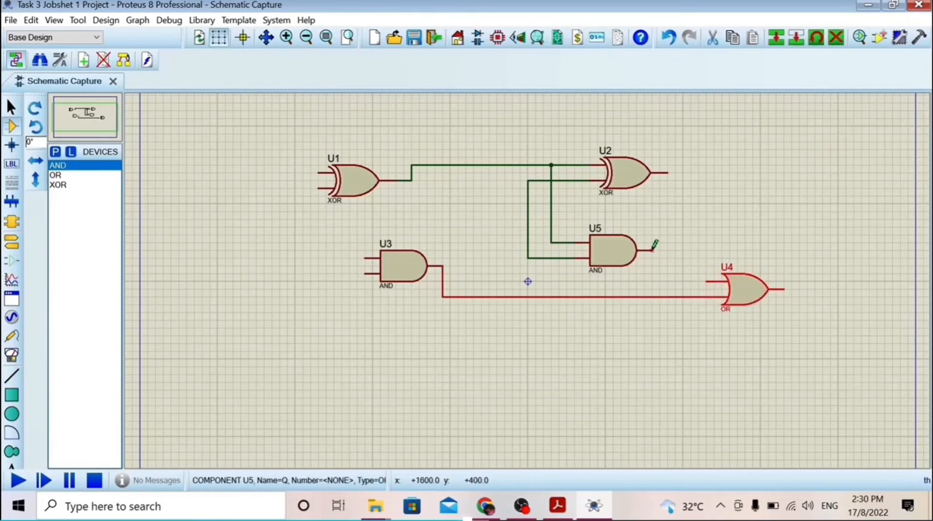
left_click(652, 250)
left_click(705, 280)
Place default terminals: two before U1's inputs, one before U2's lower input, and one each beyond the outputs of U2 and U4.
left_click(12, 242)
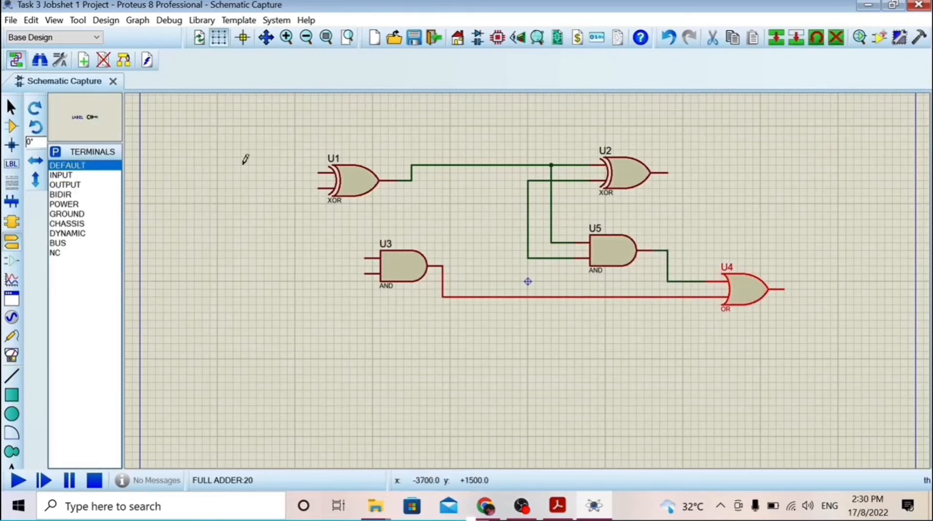
left_click(228, 188)
left_click(476, 180)
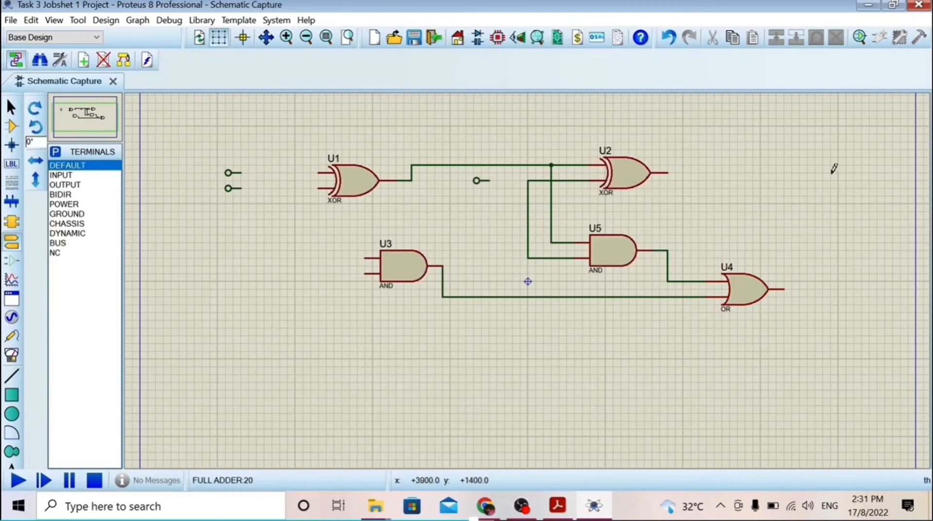
left_click(826, 172)
left_click(826, 289)
Flip the two output-side terminals horizontally so that their pins face gates U2 and U4.
key("Escape")
right_click(825, 171)
left_click(673, 273)
right_click(837, 291)
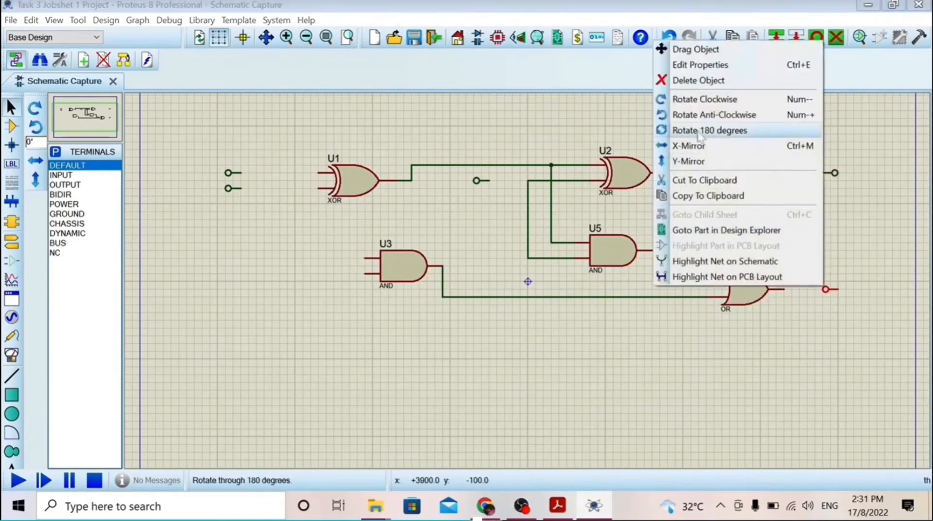
left_click(681, 146)
Label the two terminals before U1 as A and B, and the terminal before U2 as CARRY IN.
double_click(229, 173)
type("A")
key("Return")
double_click(230, 188)
type("B")
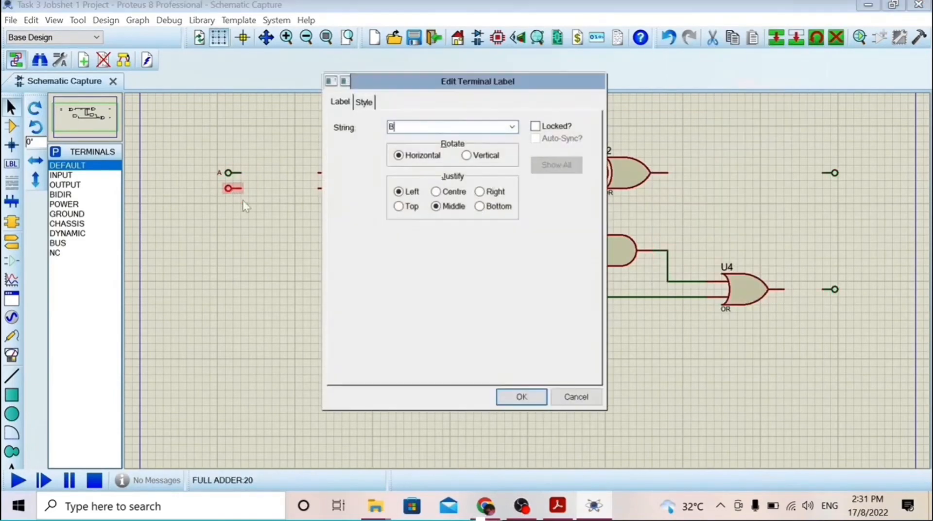
key("Return")
double_click(478, 181)
type("CARRY IN")
key("Return")
Label the upper output terminal SUM and the lower output terminal CARRY OUT.
double_click(834, 173)
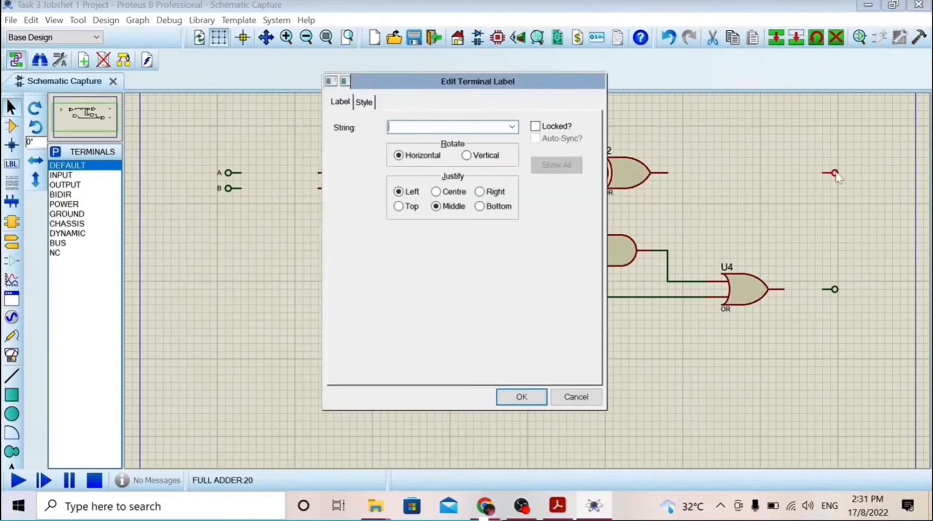
type("SUM")
key("Return")
double_click(834, 289)
type("CARRY OUT")
key("Return")
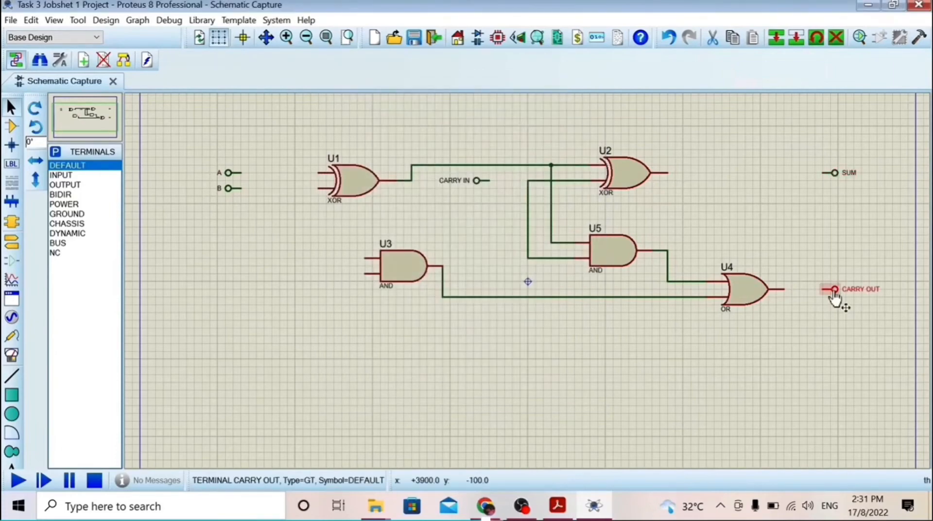
Wire terminals A and B to the inputs of XOR gate U1 and branch both signals to AND gate U3's inputs.
left_click(319, 172)
left_click(241, 172)
left_click(319, 188)
left_click(365, 258)
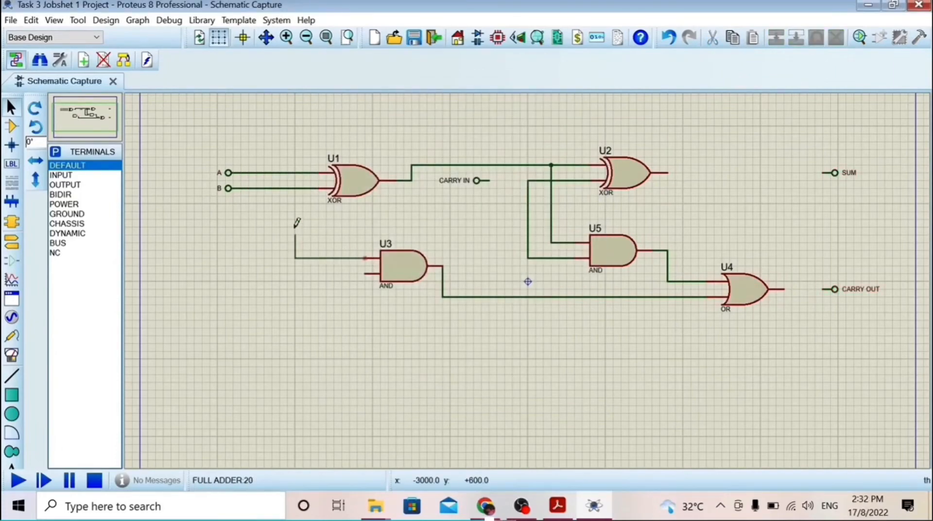
left_click(303, 172)
left_click(365, 274)
left_click(280, 188)
Wire U2's output to SUM, U4's output to CARRY OUT, and CARRY IN to the shared lower-input net of U2 and U5.
left_click(667, 173)
left_click(824, 173)
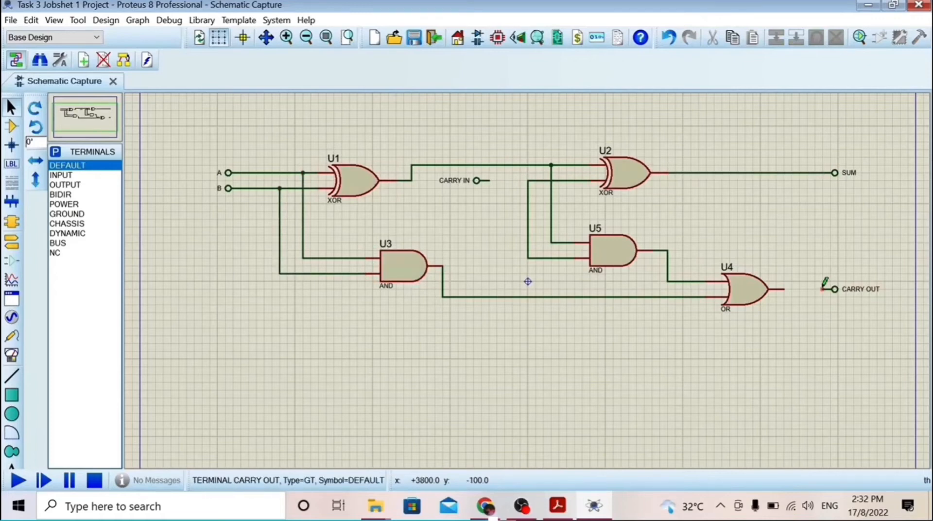
left_click(823, 288)
left_click(784, 290)
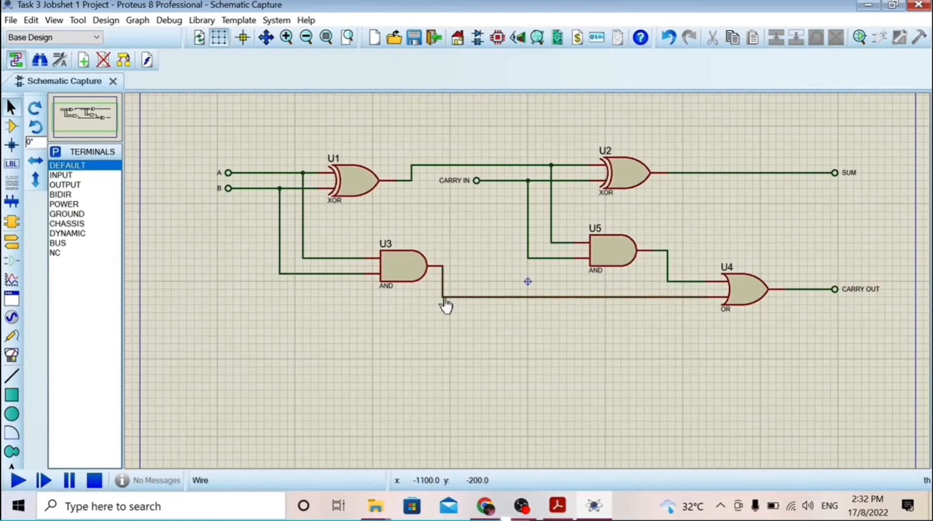
Return to the parent sheet and even out the FULL ADDER block's input spacing by moving port B up and port A slightly down.
right_click(509, 316)
left_click(558, 429)
left_click(287, 38)
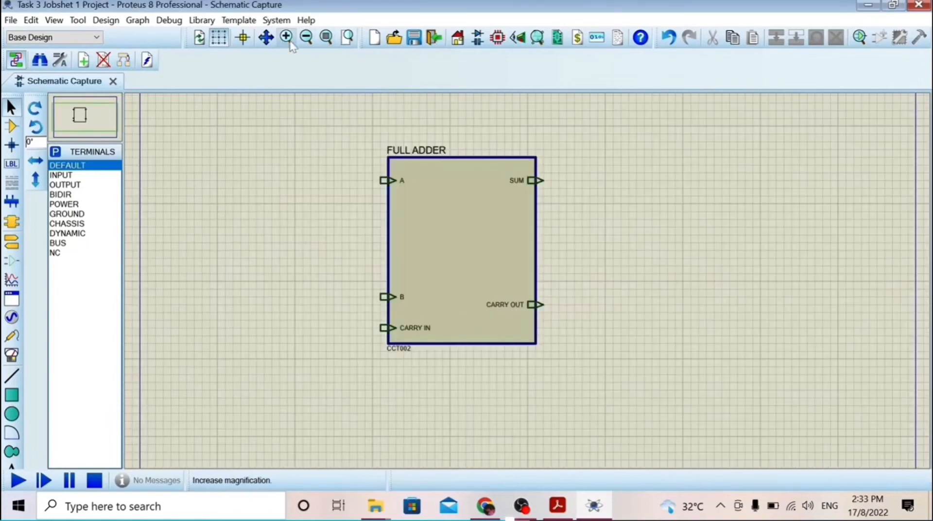
left_click_drag(388, 297, 388, 258)
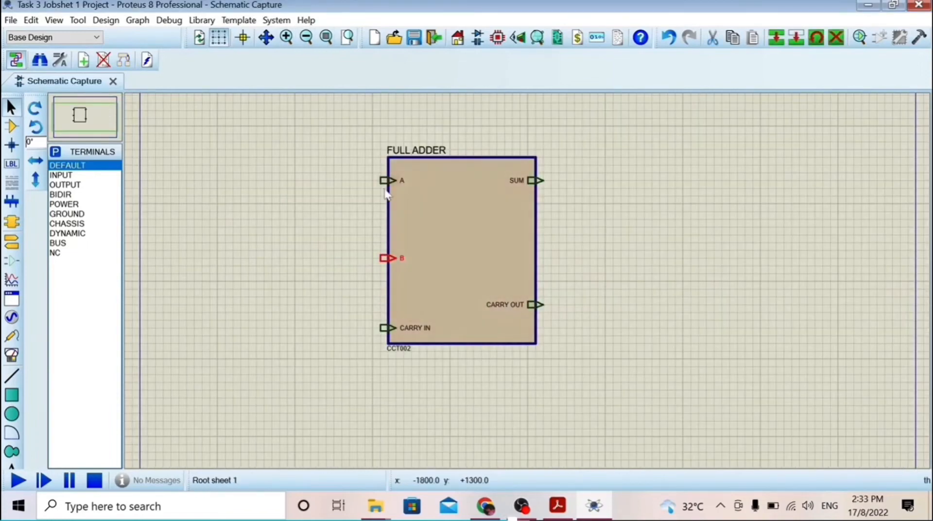
left_click_drag(392, 189, 393, 197)
Place three default terminals beside the FULL ADDER block's input ports and two beside its SUM and CARRY OUT ports.
left_click(12, 242)
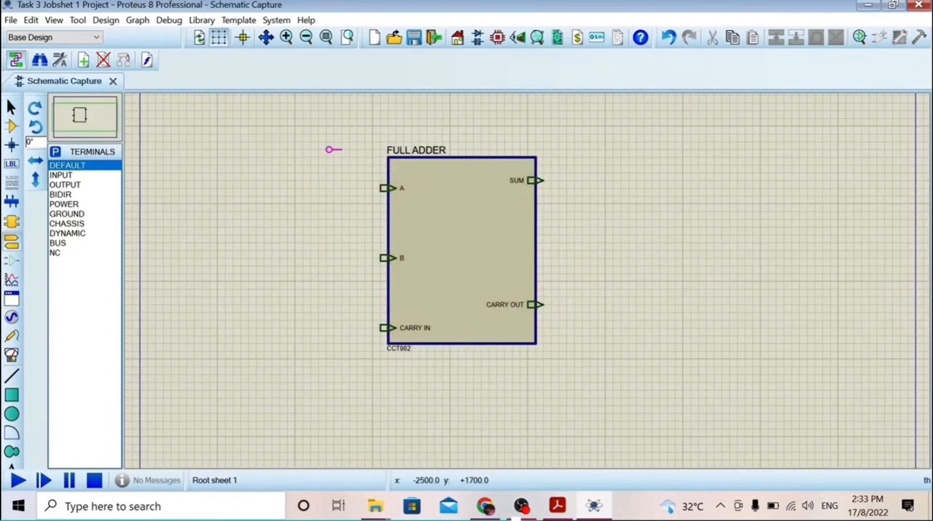
left_click(321, 219)
left_click(321, 290)
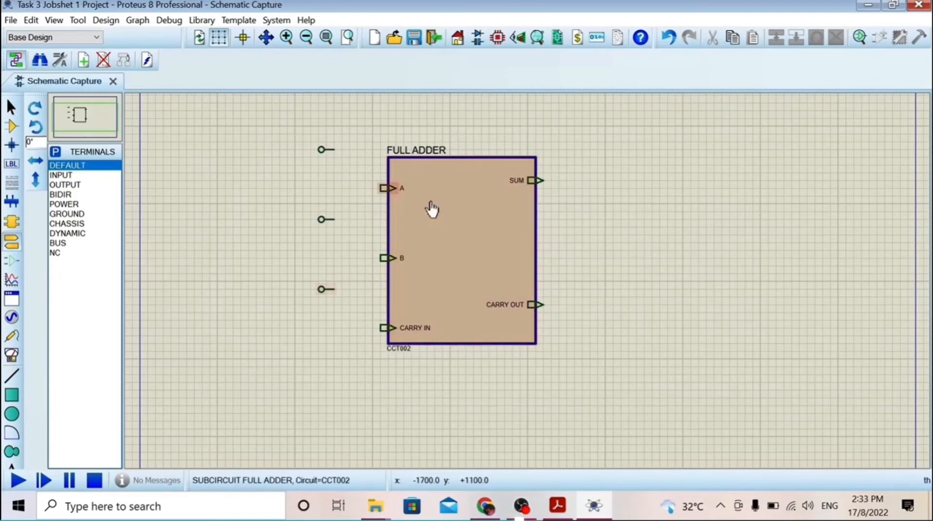
left_click(592, 180)
left_click(592, 305)
Flip the two terminals beside SUM and CARRY OUT horizontally so that their pins face the block.
right_click(598, 179)
right_click(595, 179)
left_click(632, 286)
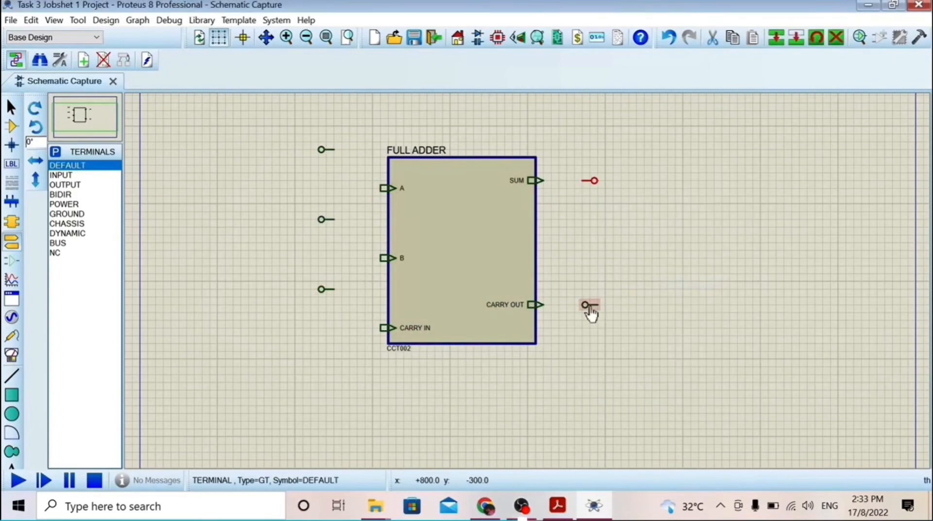
right_click(593, 305)
left_click(632, 163)
Rotate the three input-side terminals 90 degrees so that their pins point downward.
right_click(333, 146)
left_click(389, 204)
right_click(332, 215)
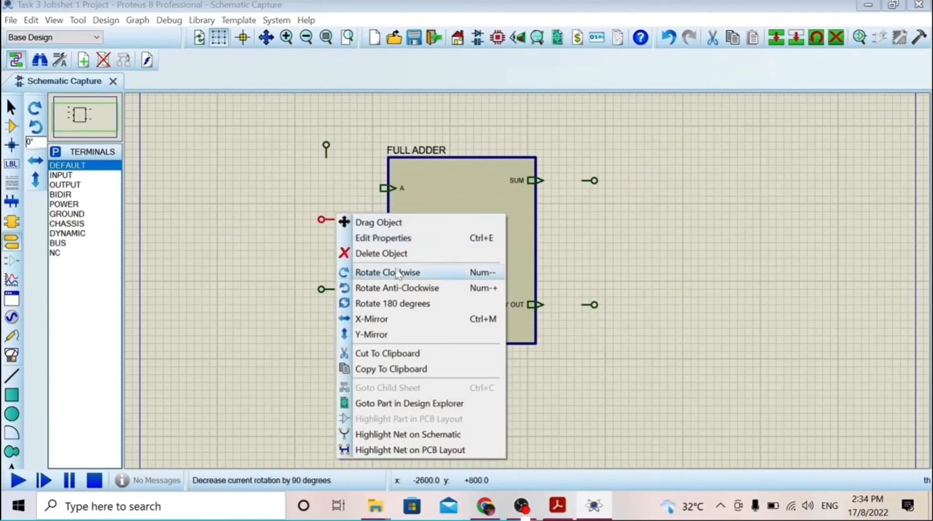
left_click(389, 273)
right_click(335, 285)
left_click(389, 95)
Wire the three input terminals to ports A, B and CARRY IN, and the two output terminals to SUM and CARRY OUT.
left_click(326, 155)
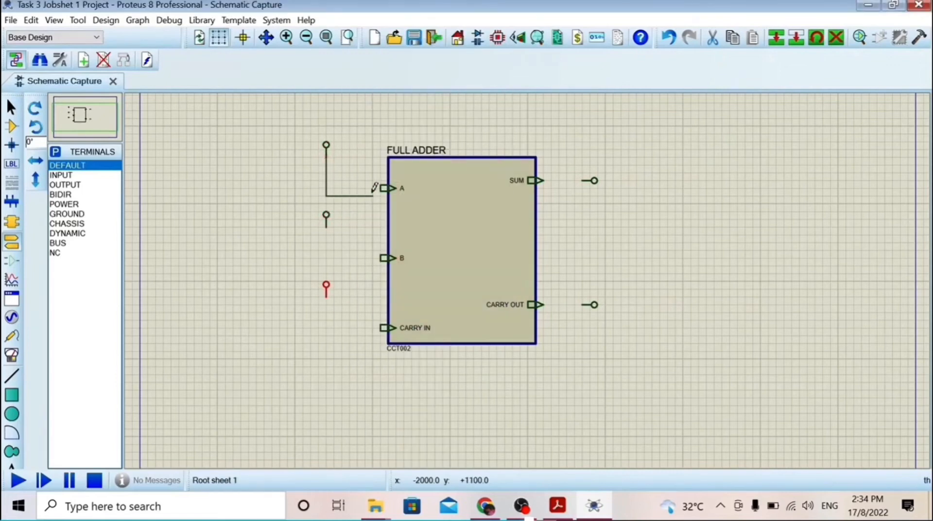
left_click(382, 188)
left_click(326, 226)
left_click(381, 257)
left_click(326, 295)
left_click(381, 327)
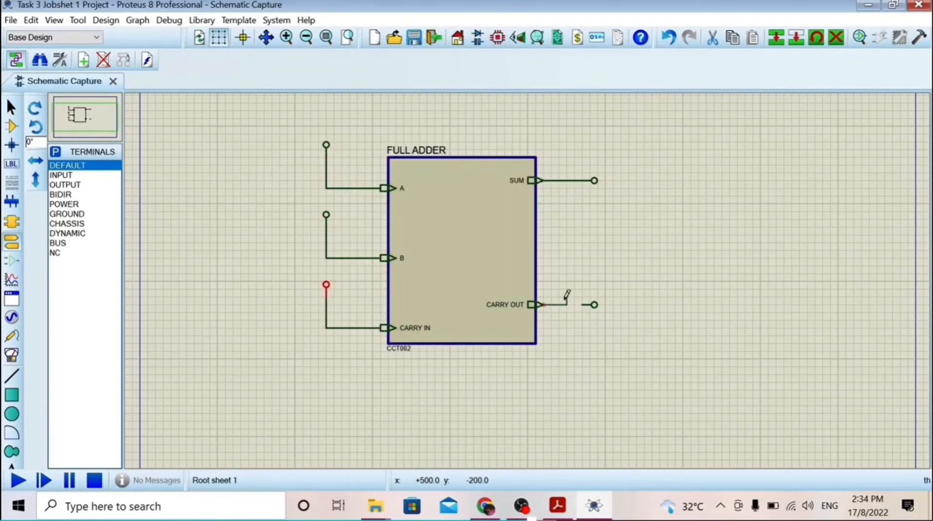
Label the three input terminals A, B and Cin from top to bottom.
double_click(326, 145)
type("A")
key("Return")
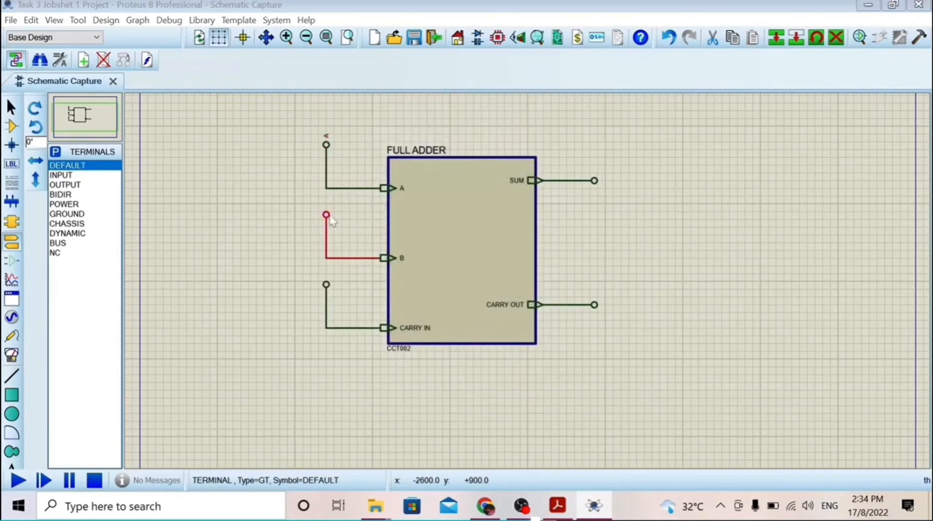
double_click(326, 215)
type("B")
key("Return")
double_click(326, 293)
type("C")
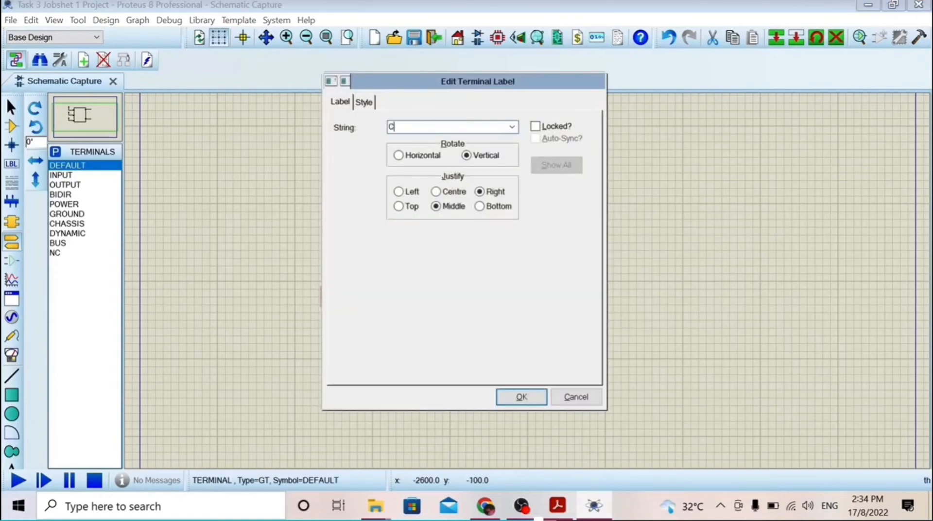
key("Return")
Label the terminal wired to SUM as S and the terminal wired to CARRY OUT as Cout.
double_click(594, 180)
type("SUM")
key("BackSpace")
key("BackSpace")
key("Return")
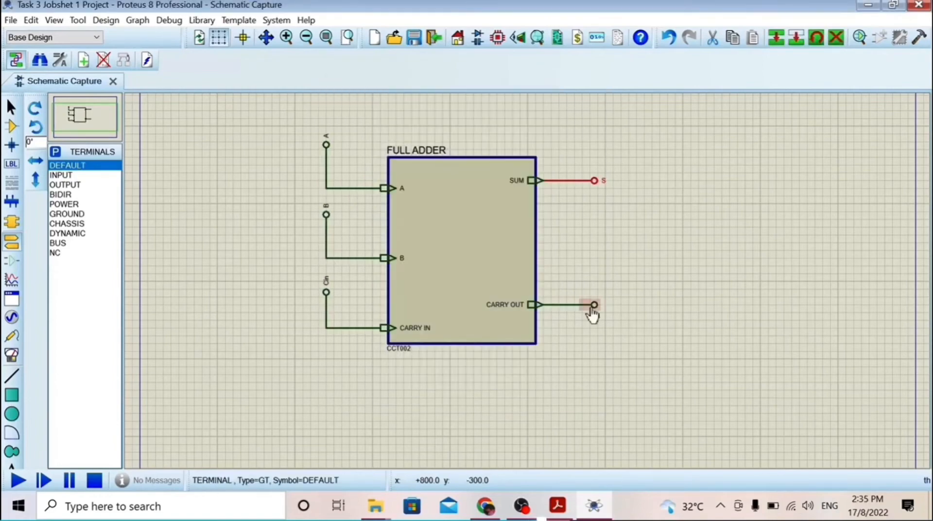
double_click(594, 305)
type("Cout")
key("Return")
Place three DPATTERN generators before the inputs and wire them to the A, B and CARRY IN lines.
left_click(11, 336)
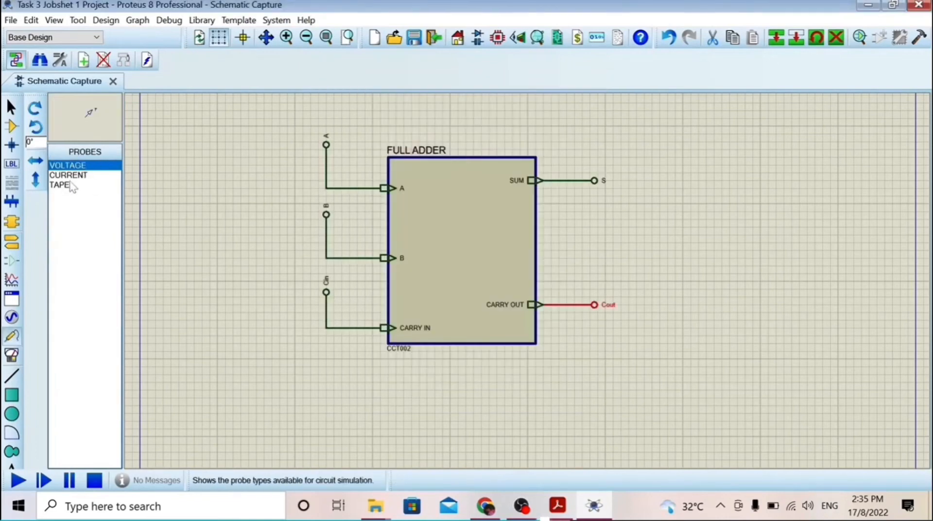
left_click(11, 317)
left_click(70, 282)
left_click(232, 177)
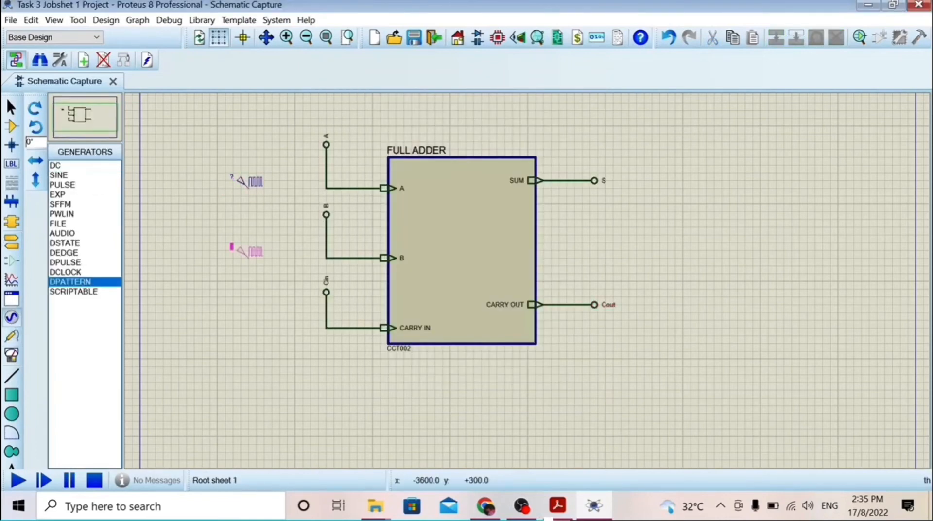
left_click(249, 258)
left_click(326, 258)
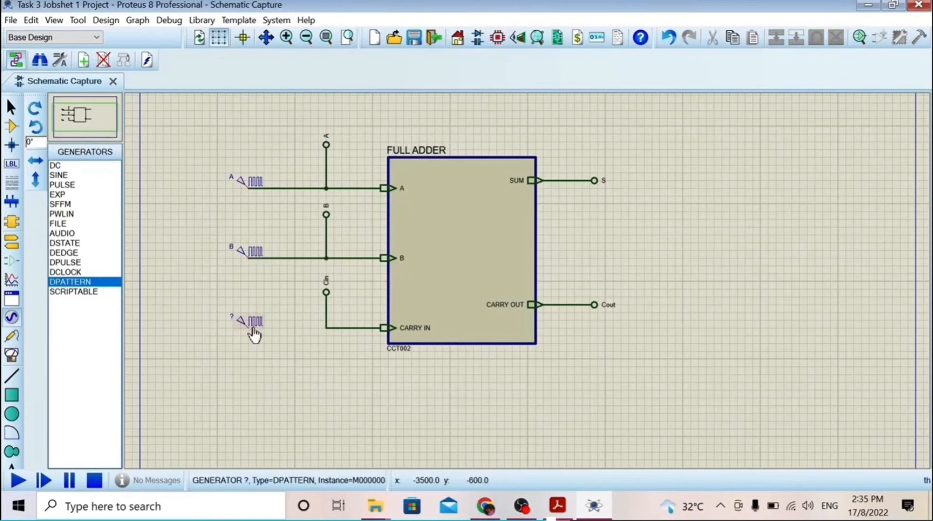
left_click(249, 329)
left_click(326, 328)
Rename the digital pattern generator on the Cin line to CARRY IN.
double_click(255, 322)
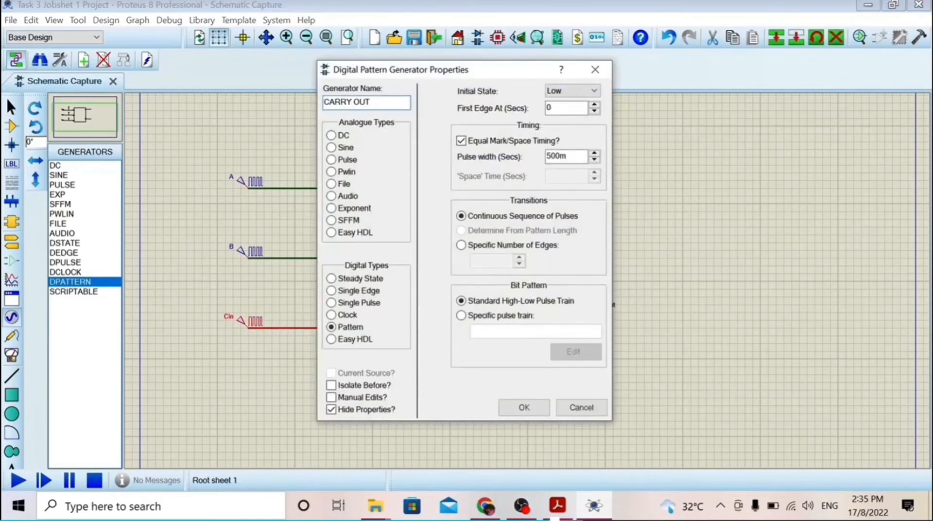
key("Return")
double_click(214, 317)
key("Return")
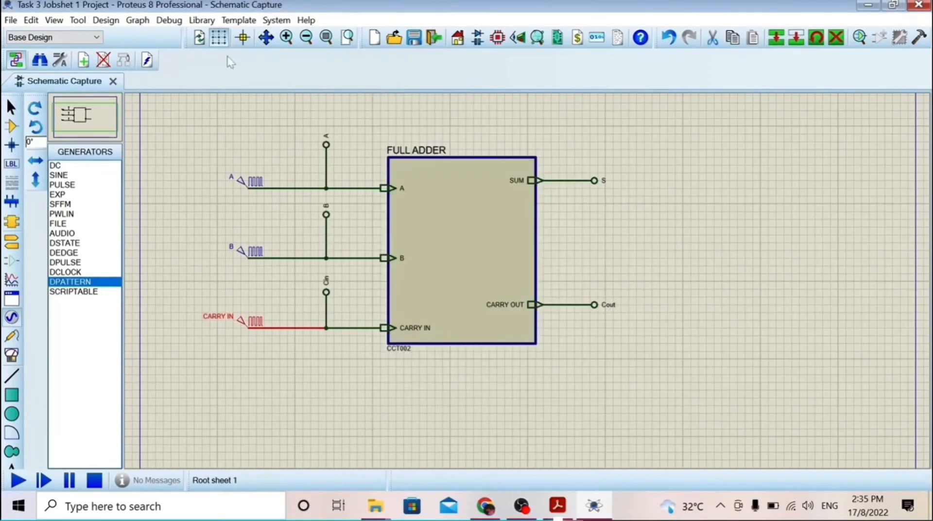
Place a row of five default terminals below the FULL ADDER block.
left_click(11, 241)
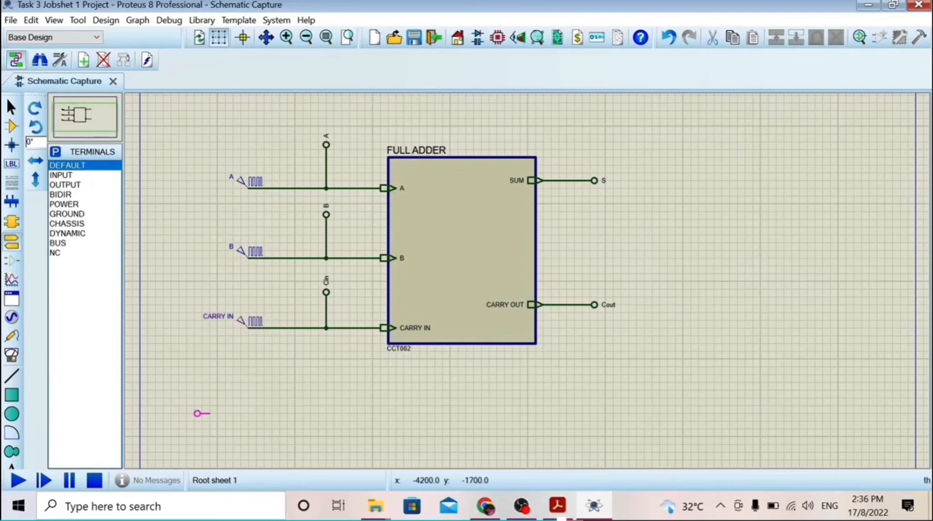
left_click(313, 413)
left_click(422, 414)
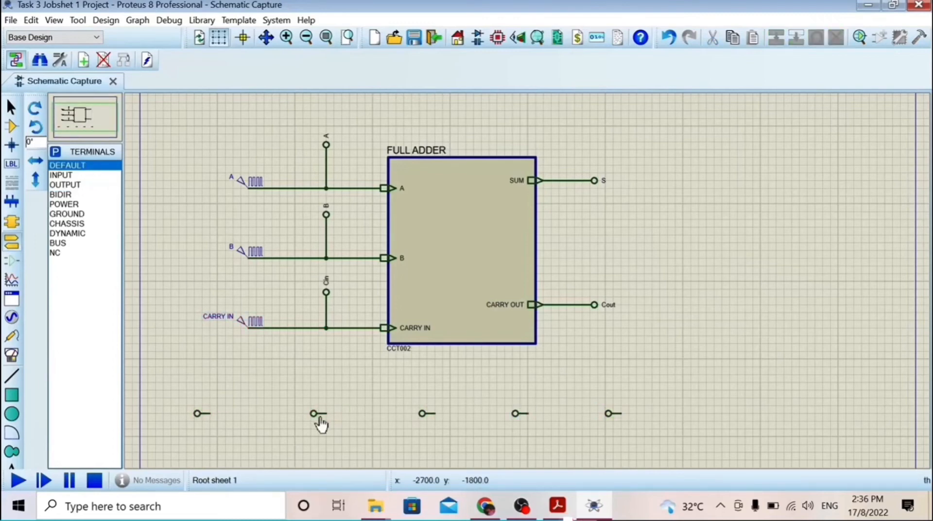
Even out the spacing of the five terminals and place a LOGICPROBE (BIG) at the end of each one.
left_click_drag(317, 414, 301, 415)
left_click_drag(425, 414, 410, 414)
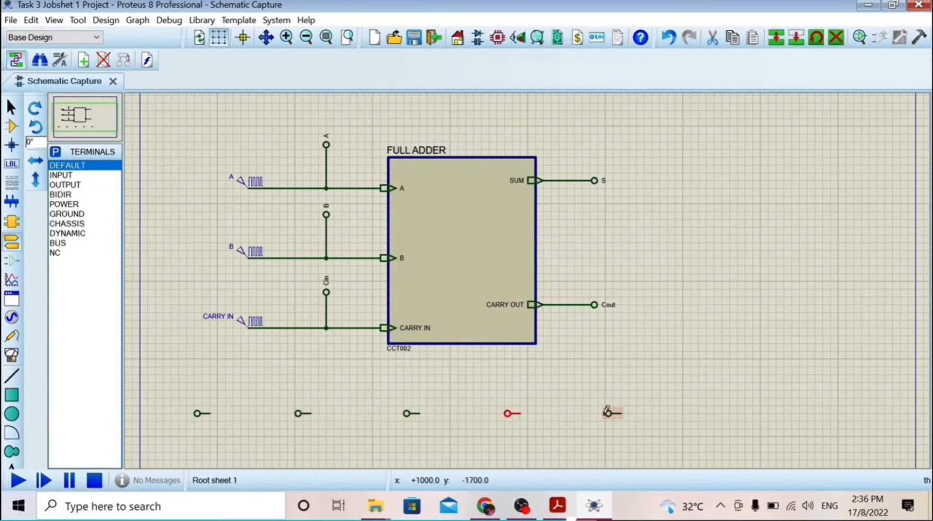
left_click(11, 126)
left_click(55, 152)
type("logic probe")
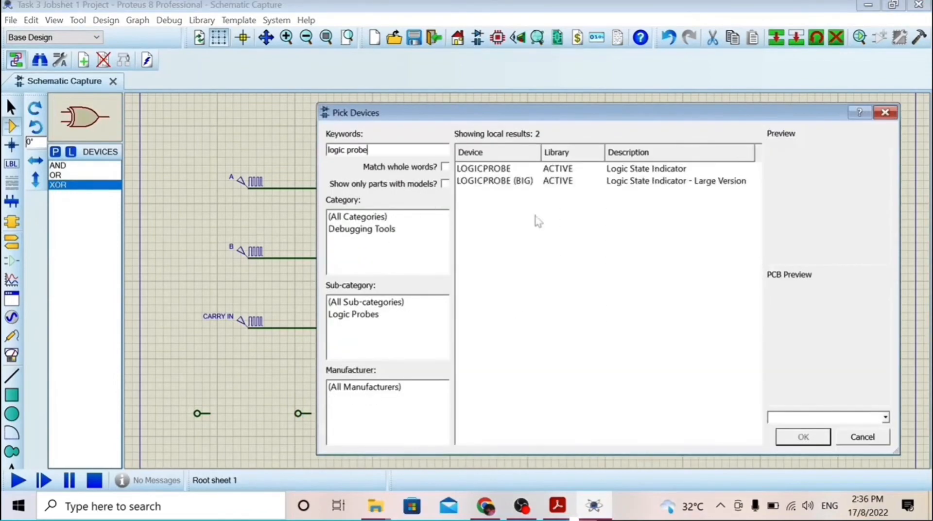
double_click(491, 182)
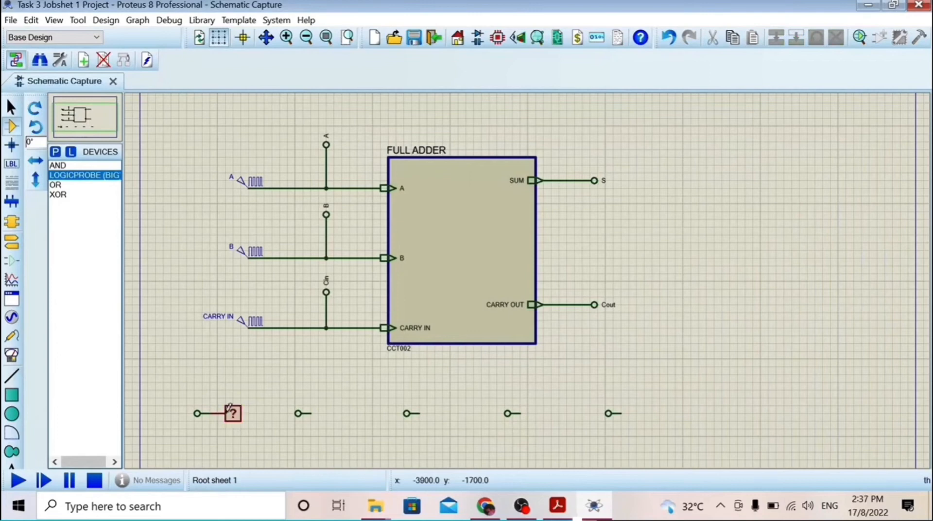
left_click(323, 407)
left_click(440, 407)
left_click(540, 400)
left_click(641, 407)
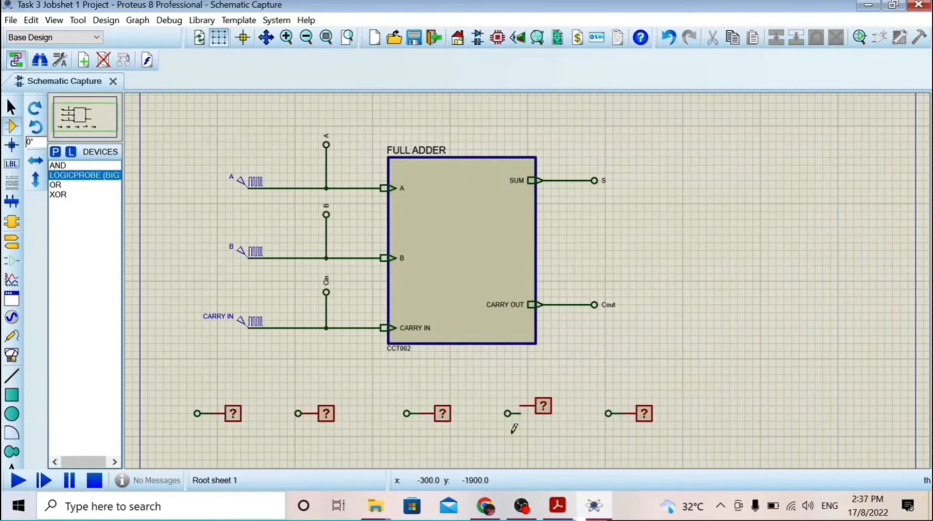
Align the logic probes with their terminals and adjust the spacing along the row.
left_click_drag(546, 409, 546, 418)
left_click_drag(444, 414, 452, 414)
left_click_drag(328, 417, 350, 405)
left_click_drag(235, 404, 243, 405)
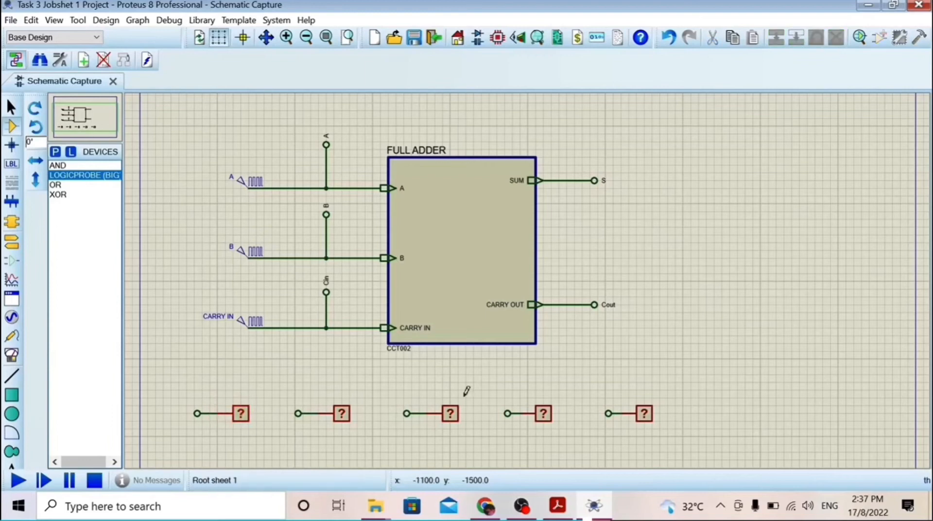
left_click_drag(510, 414, 502, 414)
mouse_move(644, 414)
left_mouse_down()
mouse_move(651, 414)
mouse_move(596, 415)
mouse_move(633, 414)
left_mouse_up()
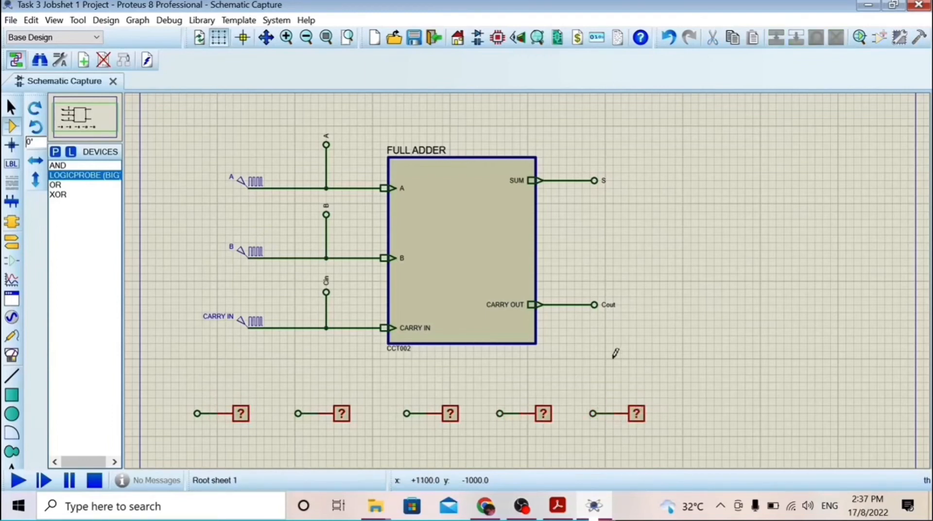
Set the CARRY IN pattern generator's pulse width to 2 seconds.
double_click(225, 320)
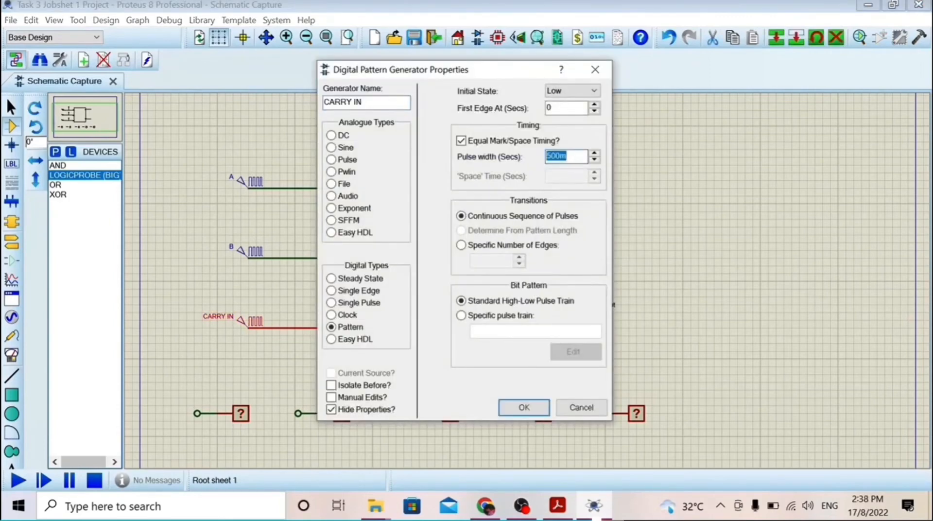
key("Return")
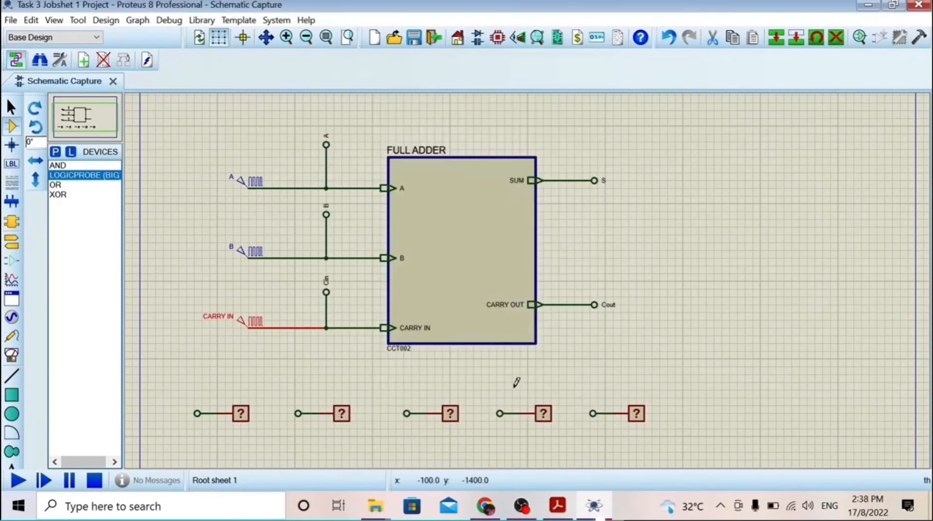
Label the first three terminals in the logic probe row A, B and Cin.
double_click(197, 413)
type("A")
key("Return")
double_click(297, 414)
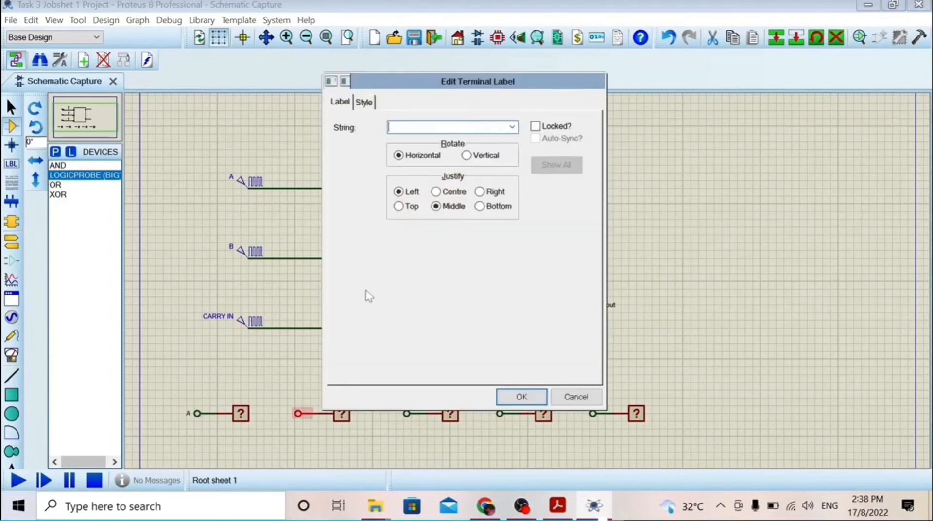
type("B")
key("Return")
double_click(407, 414)
type("Cin")
key("Return")
Label the last two terminals in the logic probe row S and Cout.
double_click(500, 414)
type("S")
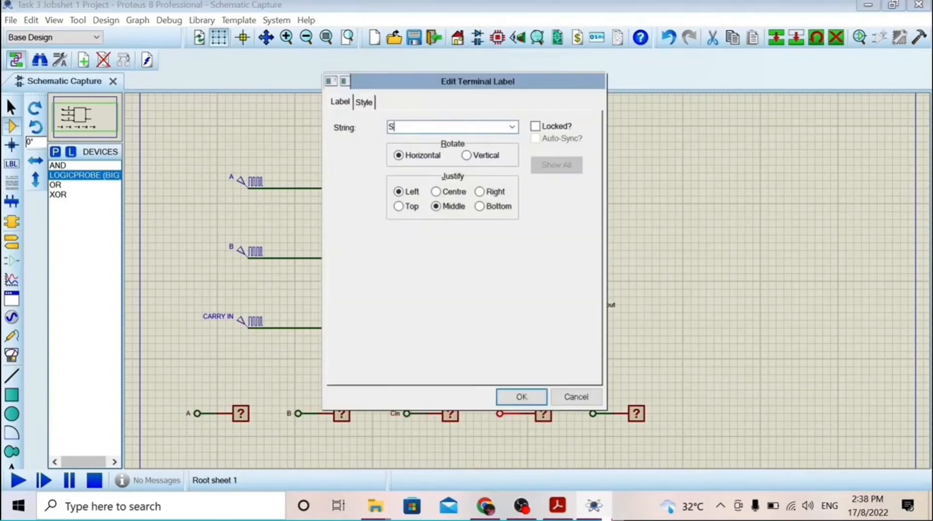
key("Return")
double_click(592, 413)
type("Cout")
key("Return")
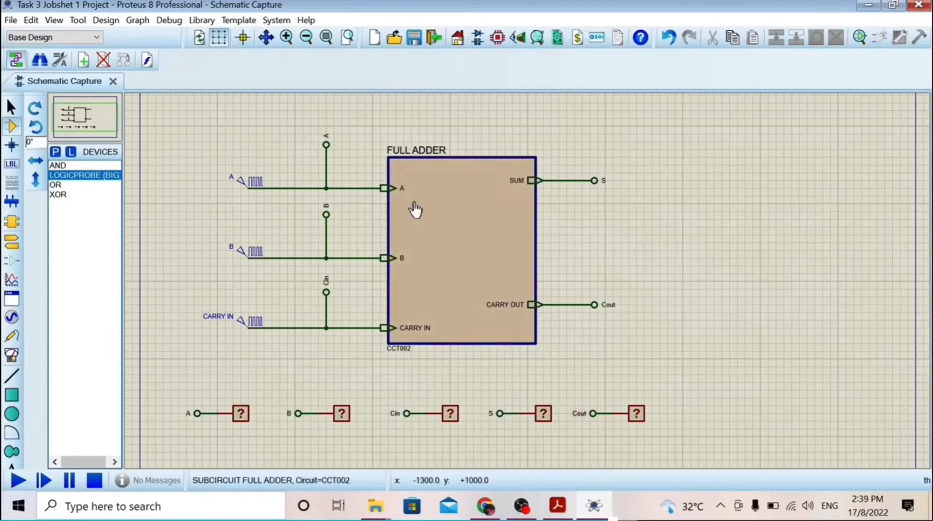
Set the pulse width of pattern generator A to 8 seconds and of generator B to 4 seconds.
double_click(254, 182)
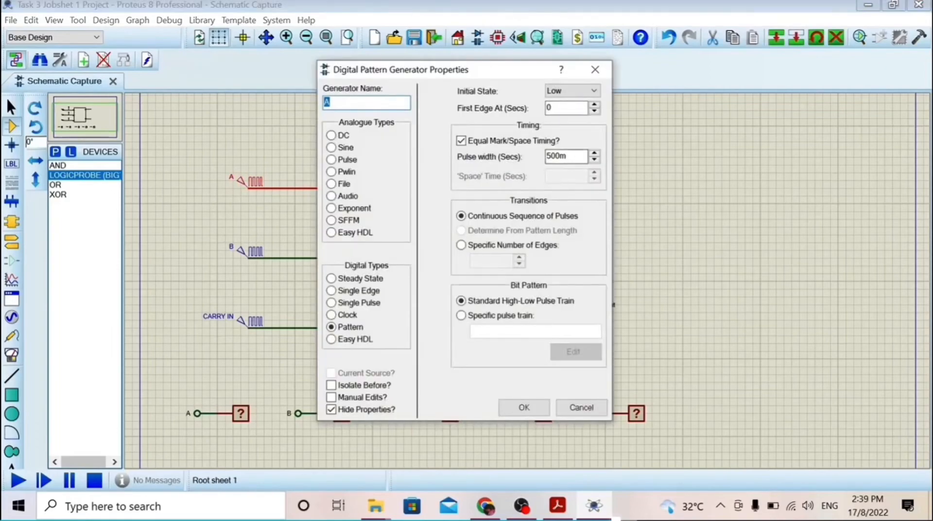
left_click(529, 411)
double_click(257, 252)
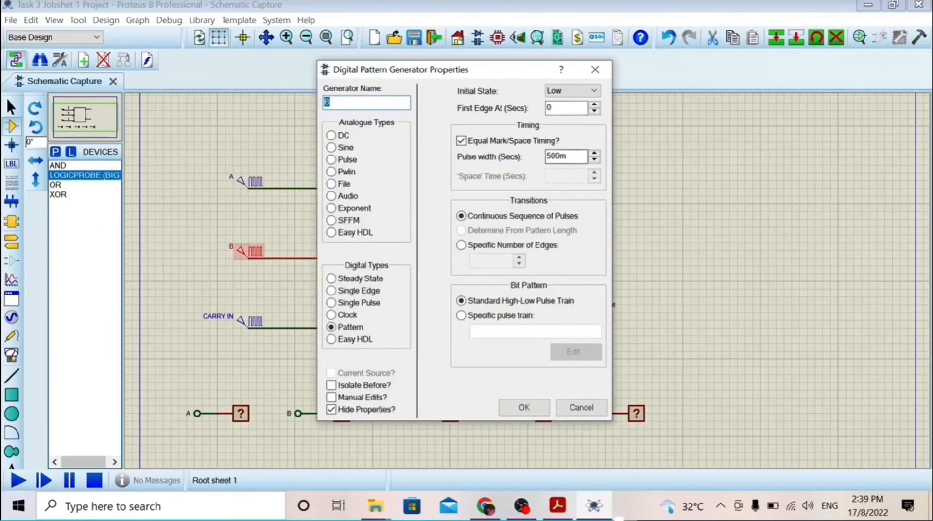
double_click(557, 157)
type("4")
left_click(538, 412)
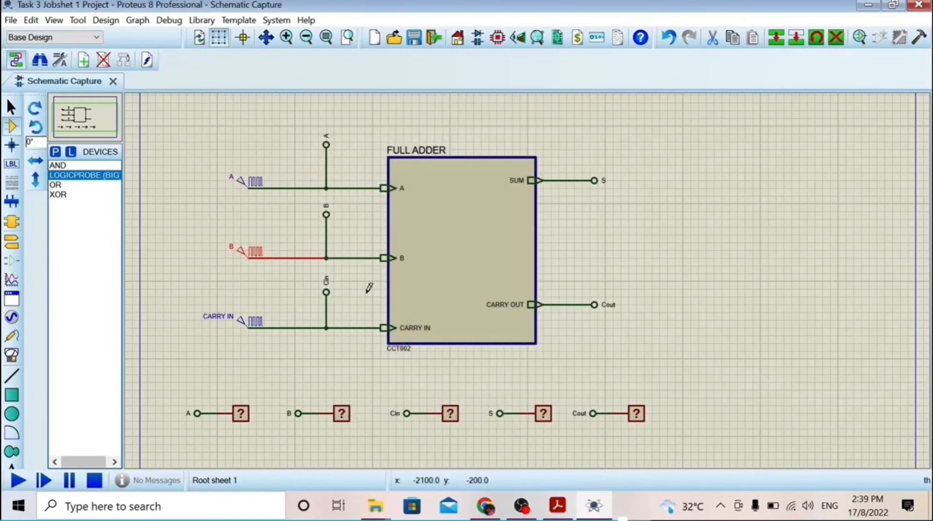
Run the simulation to check the states on the five logic probes, and stop it.
left_click(11, 107)
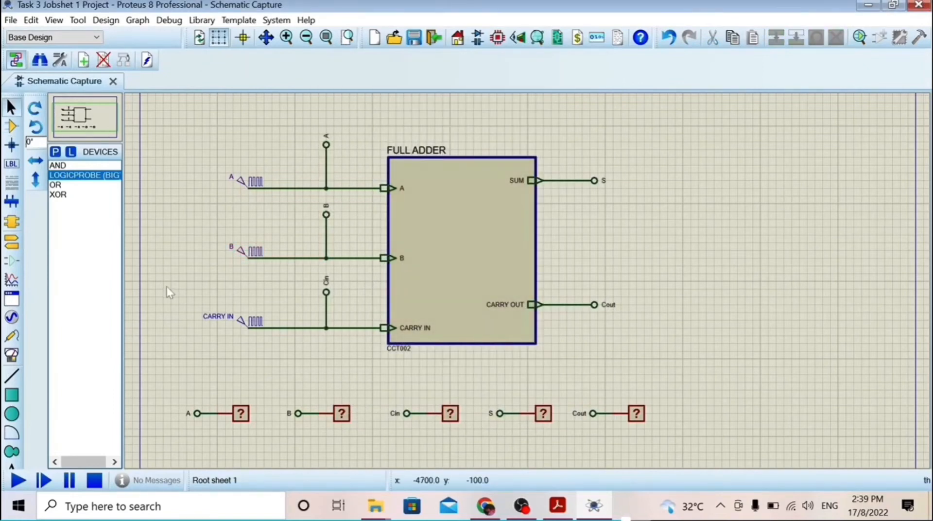
left_click(18, 481)
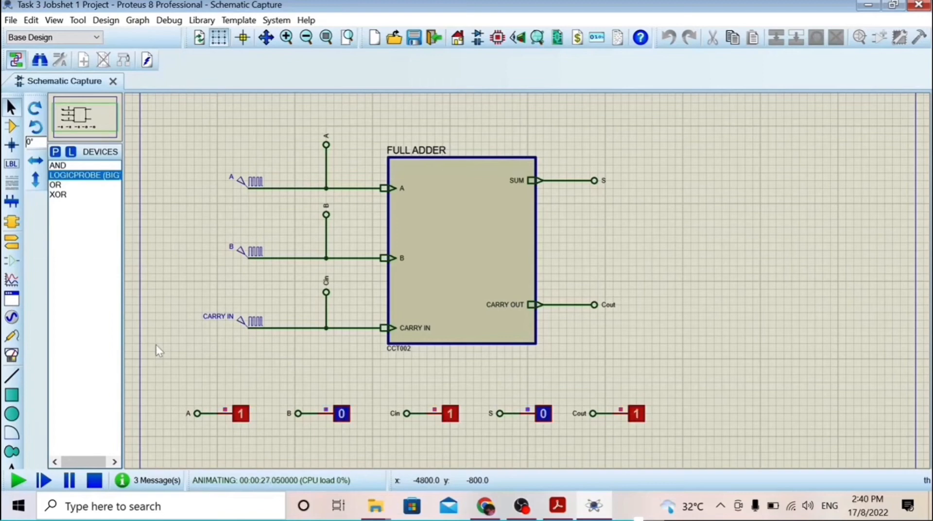
left_click(94, 480)
Draw a digital analysis graph beside the FULL ADDER block and shift it slightly down.
left_click(12, 280)
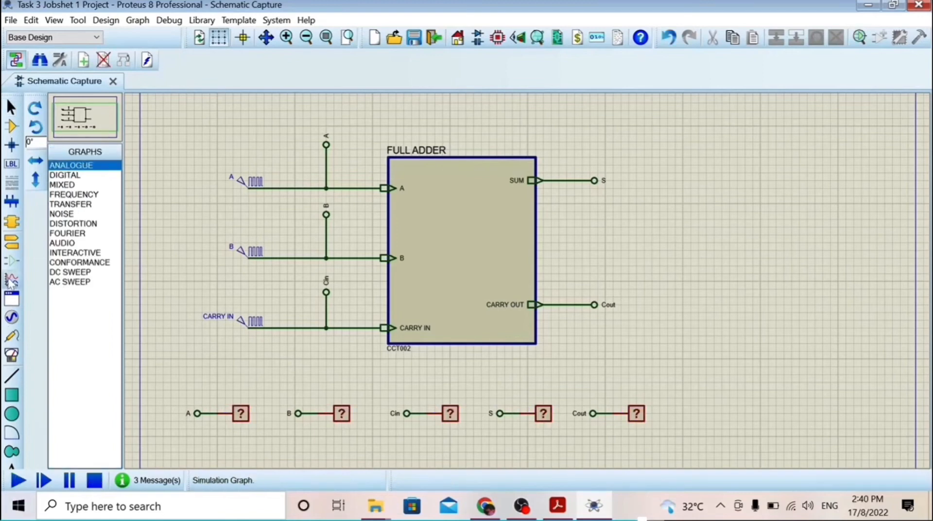
left_click(64, 175)
left_click_drag(637, 189, 908, 328)
left_click_drag(731, 209, 738, 256)
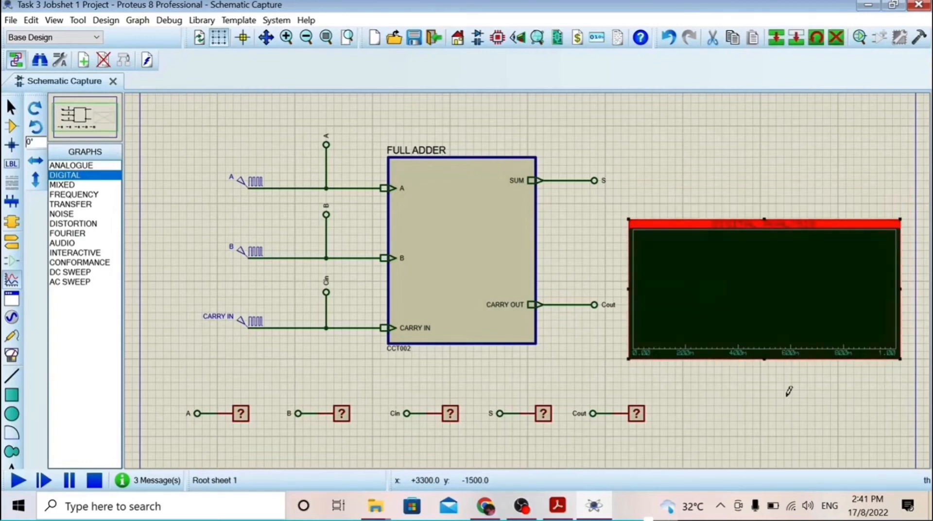
left_click(786, 394)
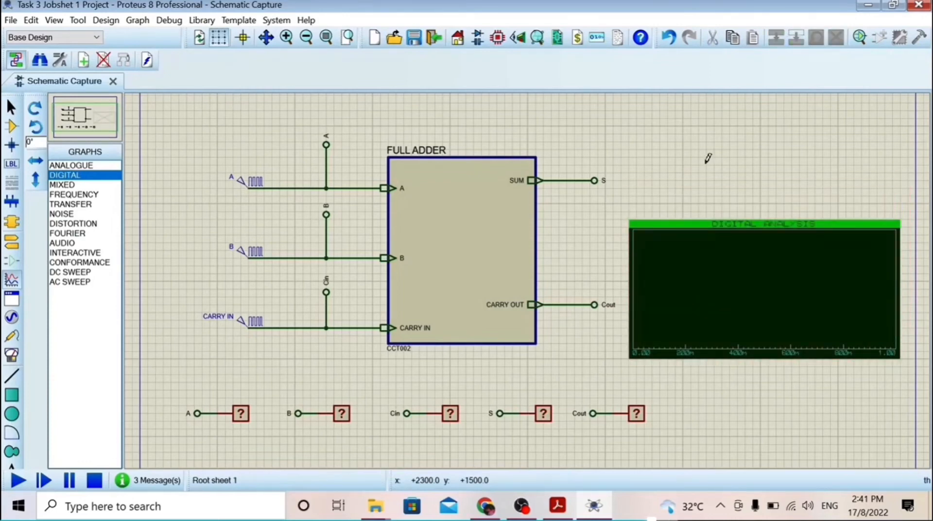
Add the CARRY IN, B and A generators as traces to the digital analysis graph, in that order.
left_click_drag(224, 318, 687, 220)
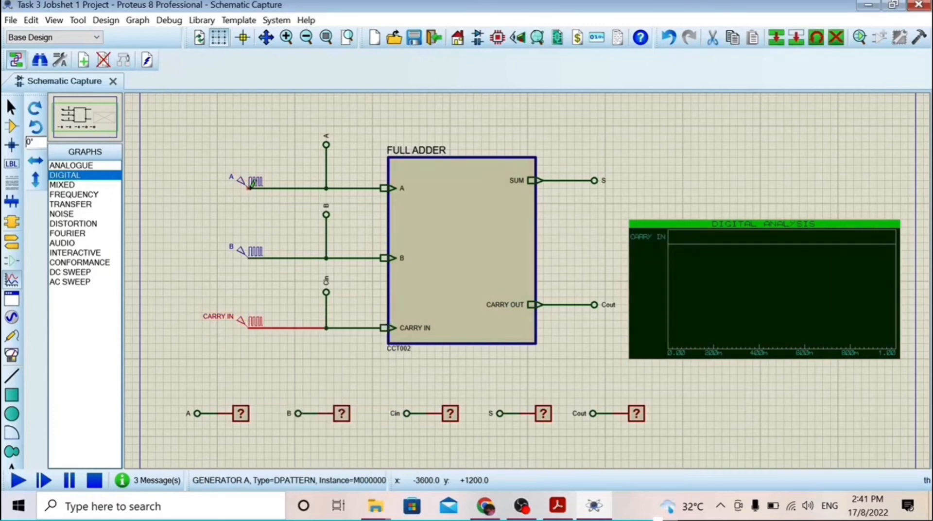
right_click(252, 244)
left_click(333, 253)
left_click(647, 257)
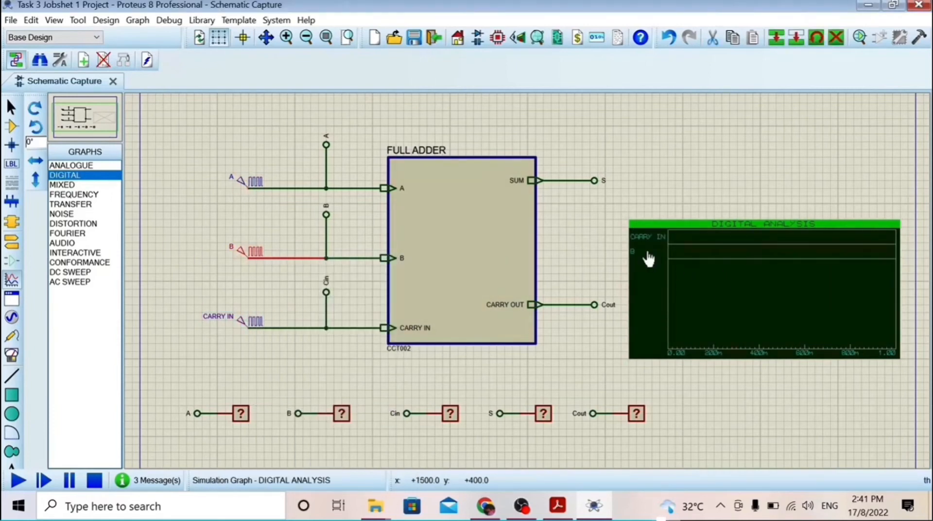
right_click(253, 179)
left_click(320, 187)
left_click(649, 260)
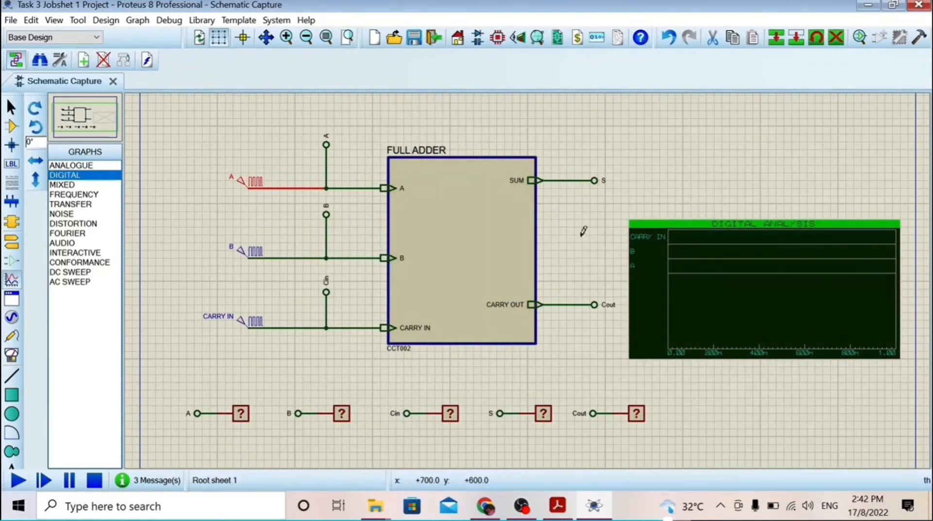
Place voltage probes on the SUM and CARRY OUT output wires of the full adder.
left_click(11, 261)
left_click(12, 337)
left_click(575, 172)
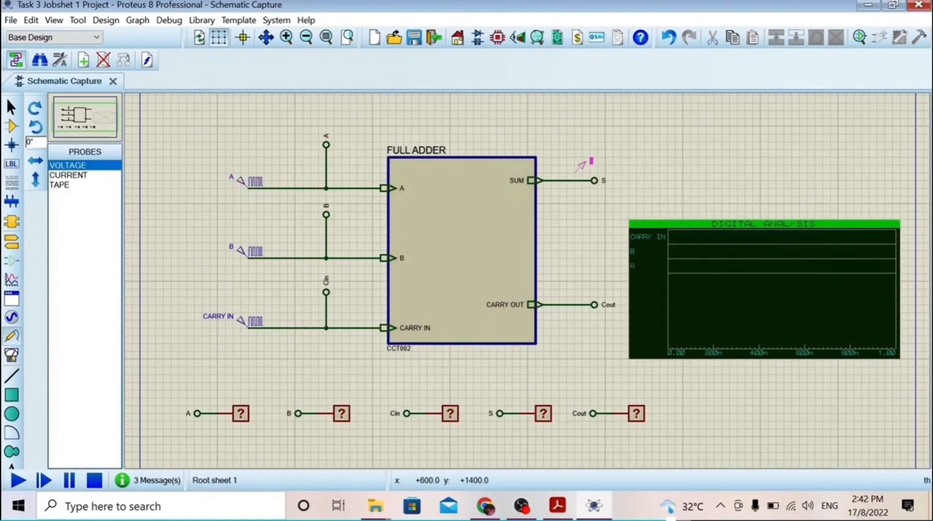
left_click(574, 180)
left_click(584, 297)
Add the S voltage probe to the digital analysis graph below the input traces.
right_click(589, 171)
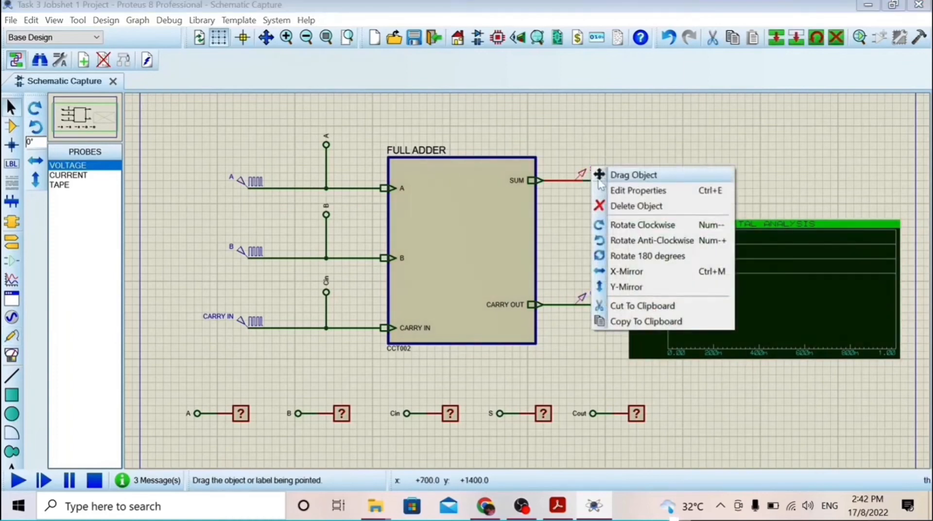
left_click(631, 176)
left_click(646, 265)
Rename the Cout voltage probe to CARRY OUT and add it as a trace to the digital analysis graph.
right_click(596, 293)
left_click(590, 270)
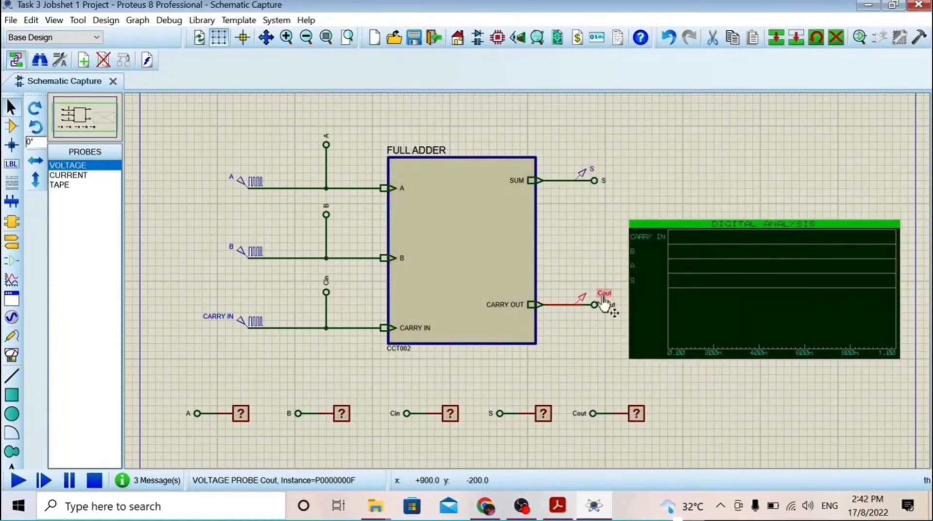
double_click(598, 299)
type("CARRY OUT")
key("Return")
left_click(590, 295)
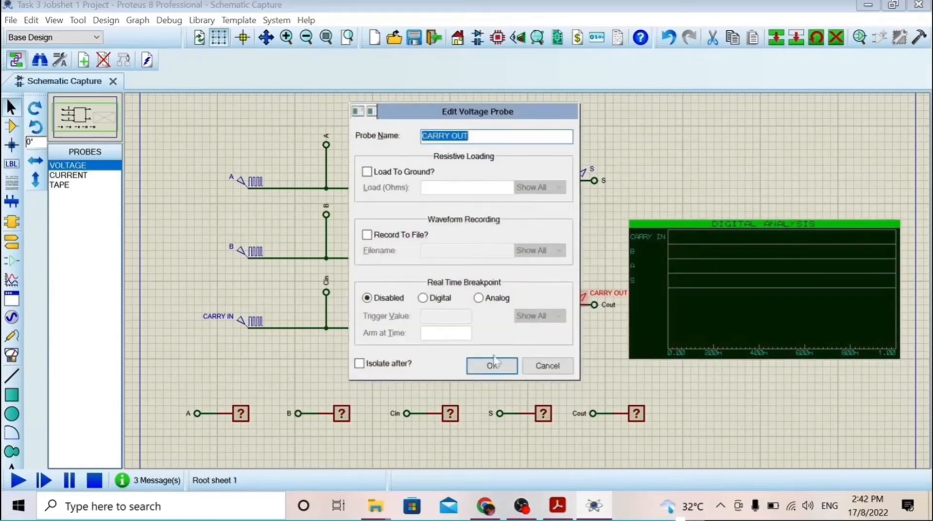
left_click(496, 365)
left_click_drag(582, 297, 721, 359)
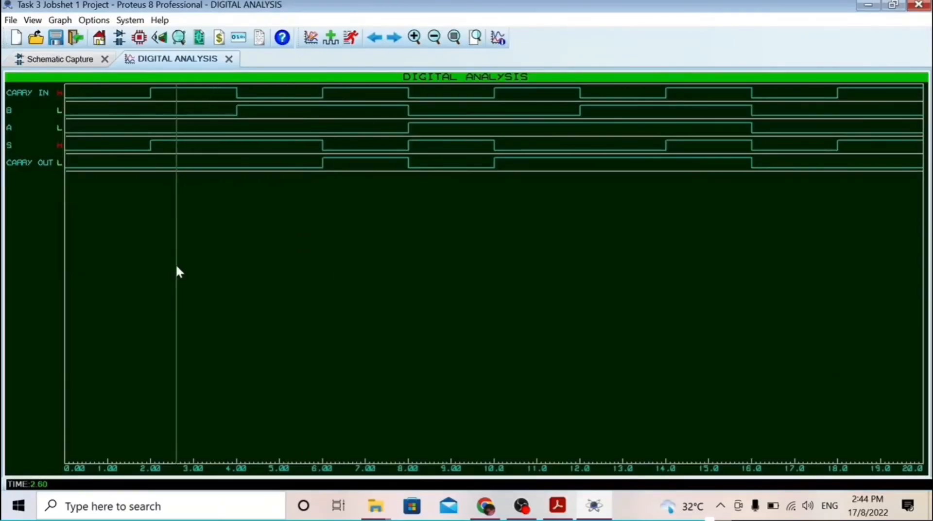
Read the trace levels between 2 and 4 seconds in the maximised digital analysis graph.
left_click(171, 170)
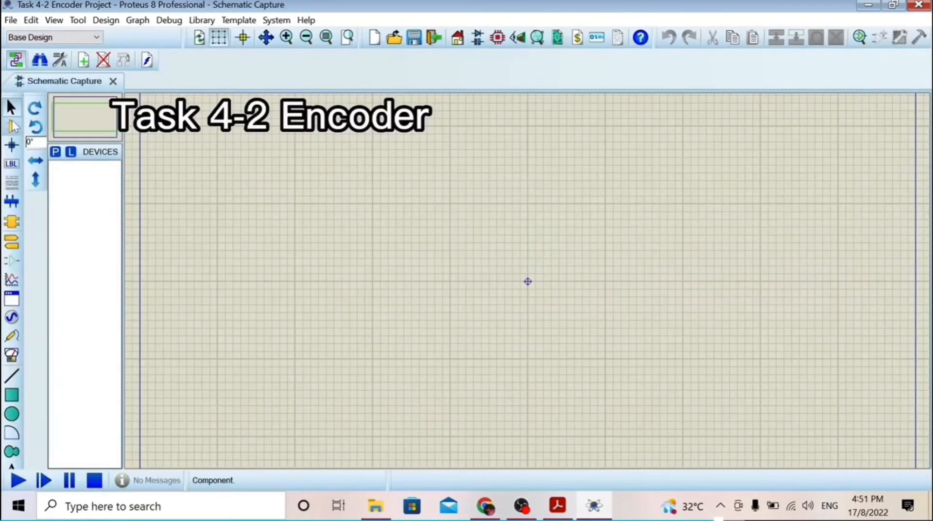
Draw a rectangular subcircuit block on the empty encoder sheet and move it toward the sheet's upper part.
left_click(14, 224)
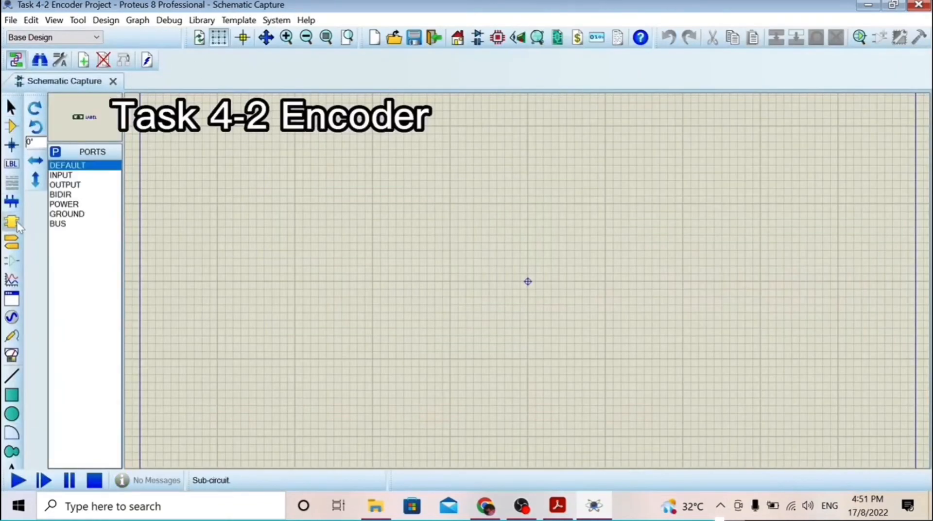
left_click(85, 223)
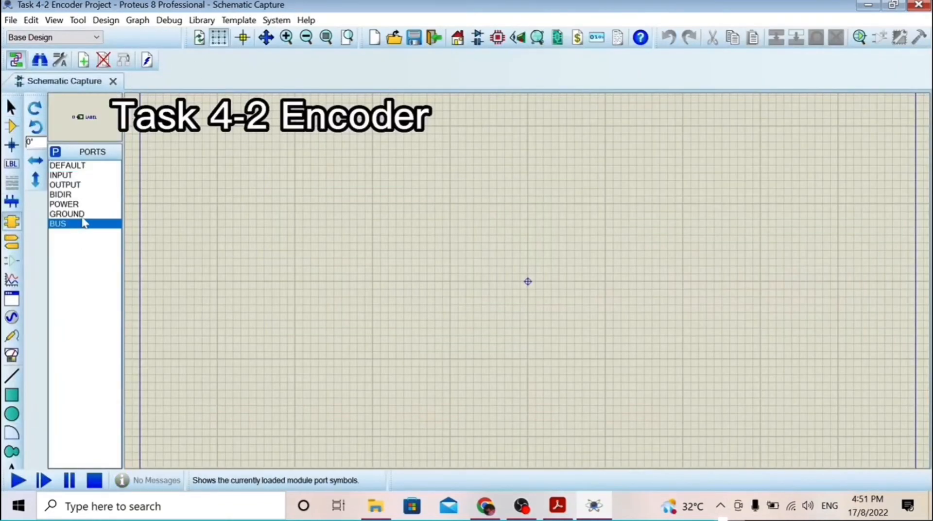
left_click(82, 175)
left_click(68, 204)
left_click(64, 195)
left_click(71, 165)
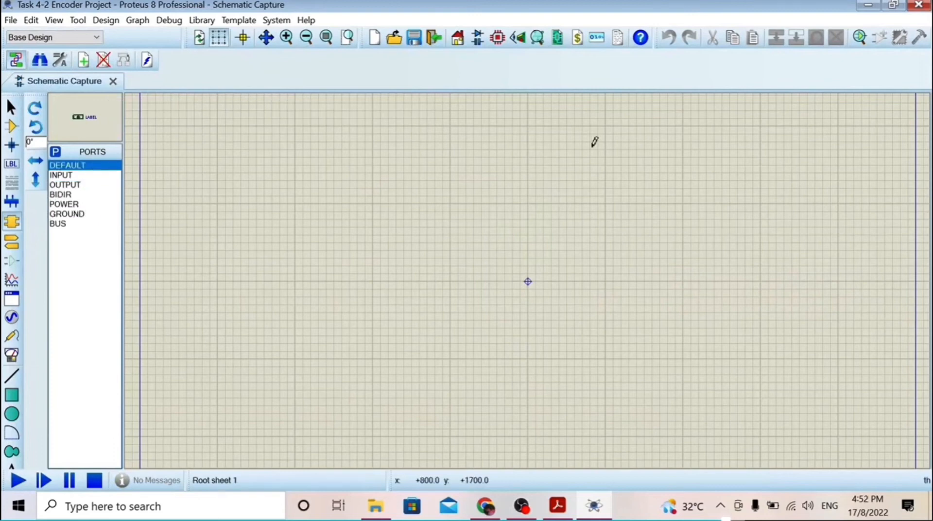
left_click_drag(450, 204, 646, 431)
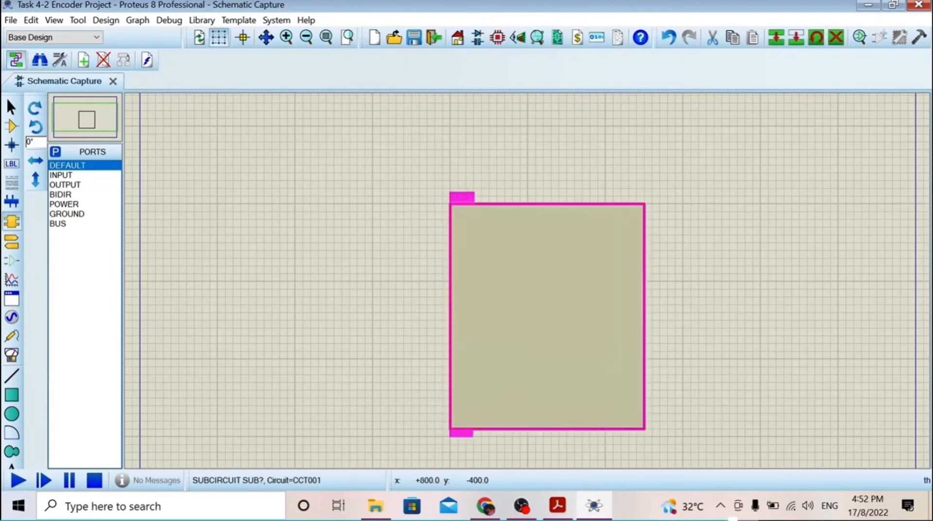
left_click_drag(589, 321, 502, 265)
left_click_drag(519, 209, 535, 193)
Name the subcircuit block 4-2 ENCODER.
double_click(399, 125)
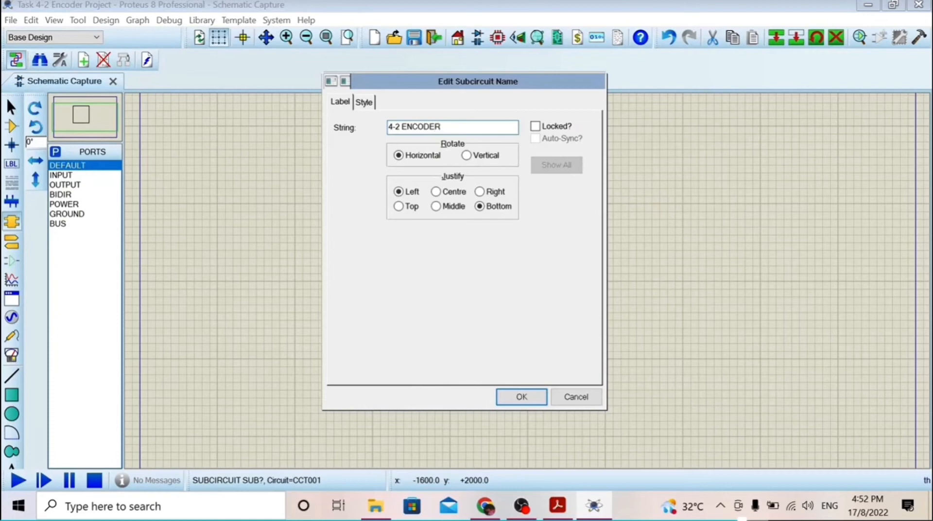
type("4-2 ENCODER")
key("Return")
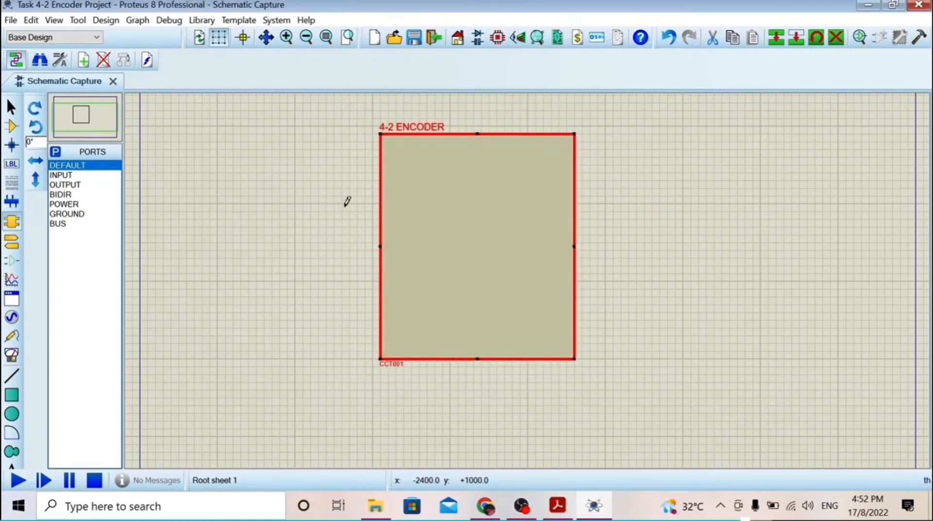
Place four input ports down the left edge of the 4-2 ENCODER block and space them evenly.
left_click(73, 175)
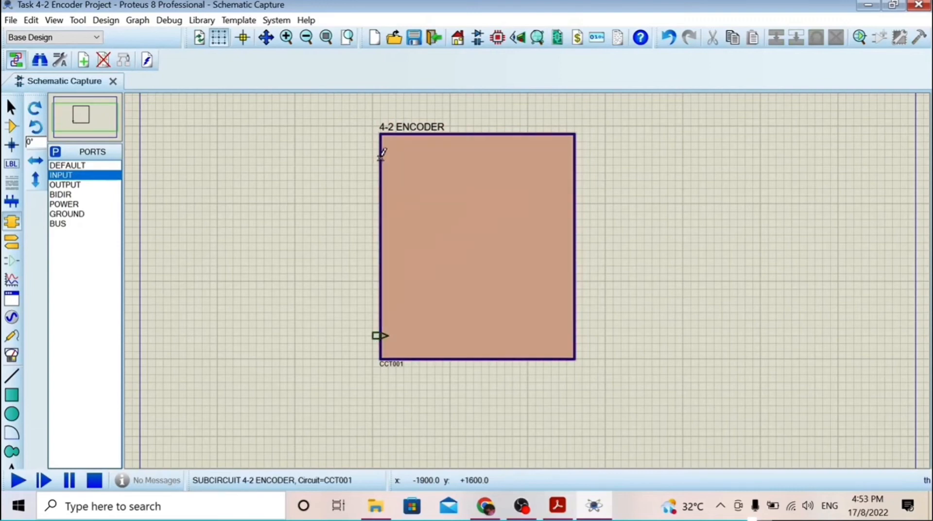
left_click(382, 283)
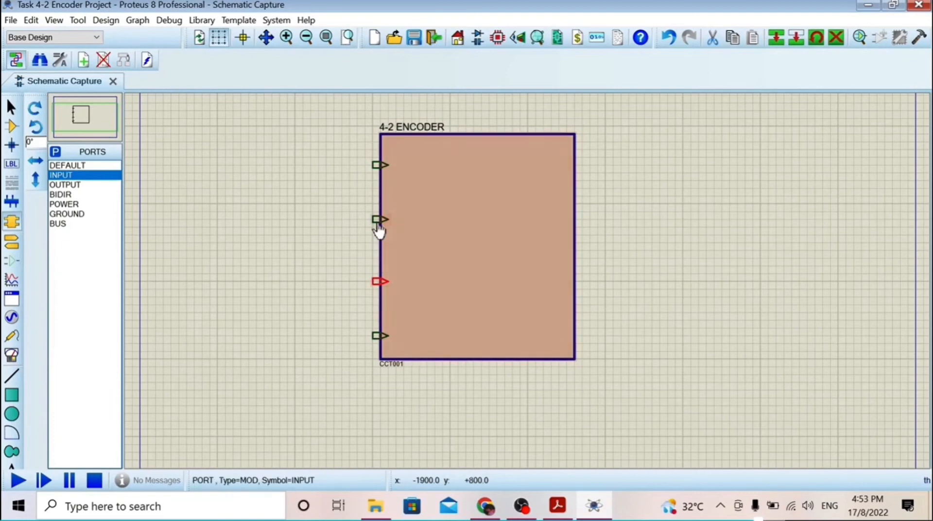
left_click_drag(379, 224, 379, 226)
left_click(381, 167)
left_click_drag(381, 169, 381, 175)
left_click(608, 170)
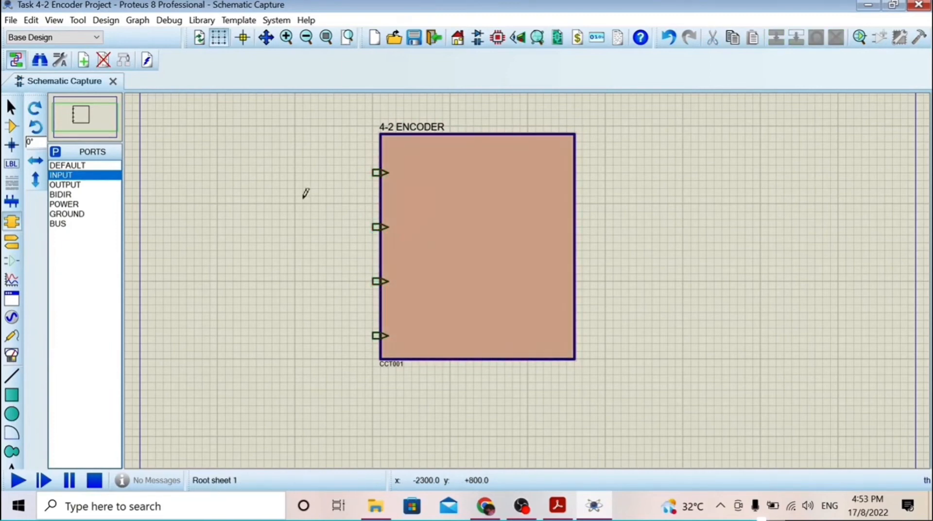
Place two output ports on the right edge of the encoder block, one near each end.
left_click(63, 186)
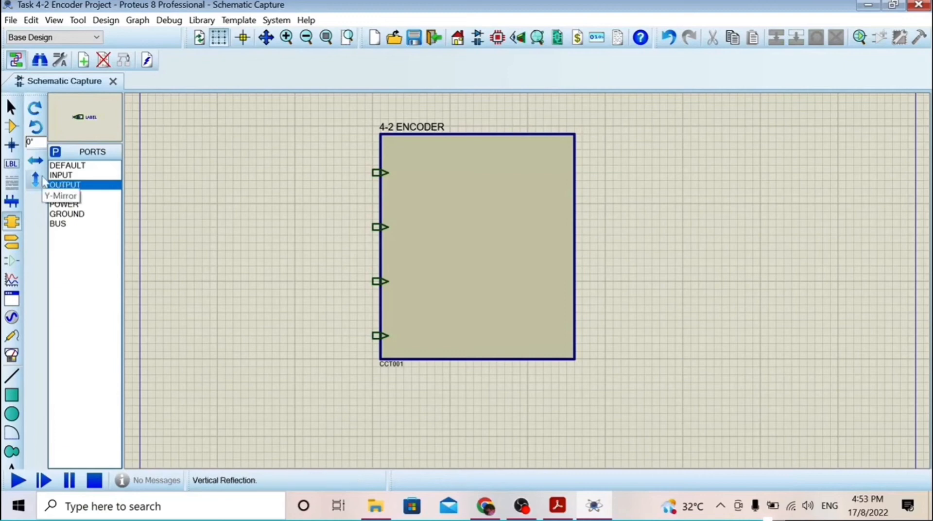
left_click(576, 163)
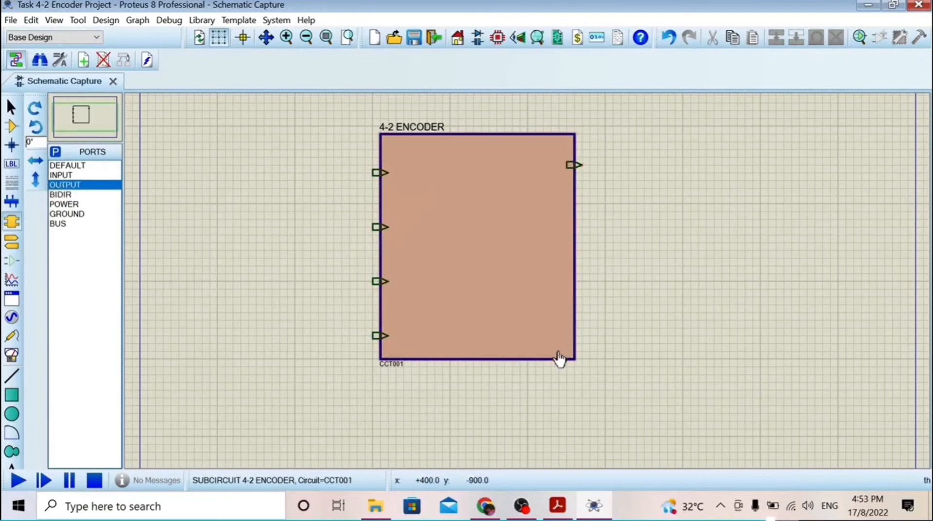
left_click(576, 327)
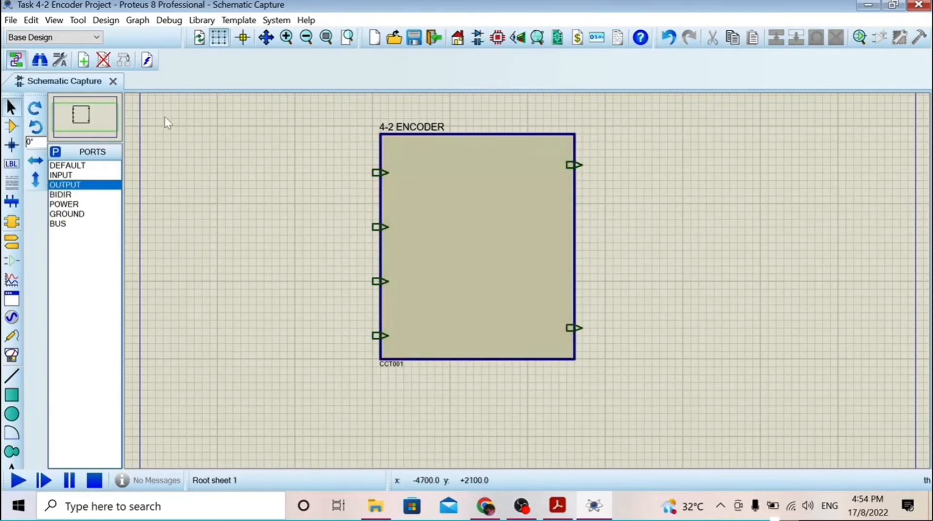
Label the encoder block's four input ports Y0, Y1, Y2 and Y3 from top to bottom.
double_click(380, 173)
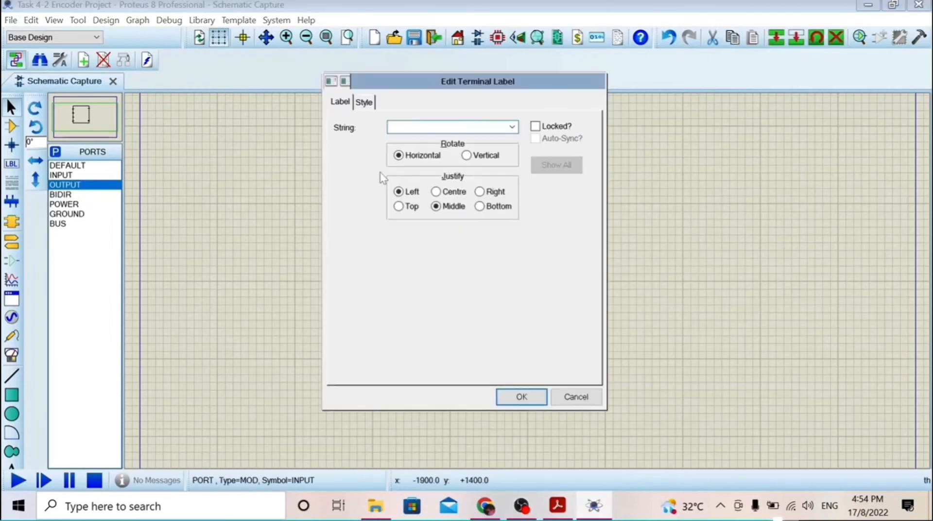
type("Y0")
key("Return")
double_click(381, 227)
type("Y1")
key("Return")
double_click(378, 282)
type("Y2")
key("Return")
double_click(380, 336)
type("Y3")
key("Return")
Label the encoder block's upper output port A0 and its lower output port A1.
double_click(575, 166)
type("A0")
key("Return")
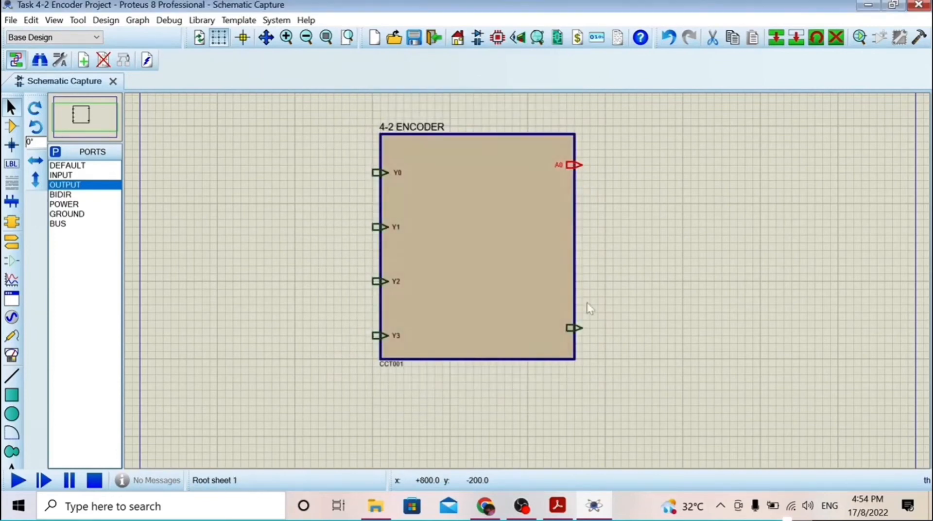
double_click(557, 321)
left_click(554, 319)
double_click(575, 327)
type("A1")
key("Return")
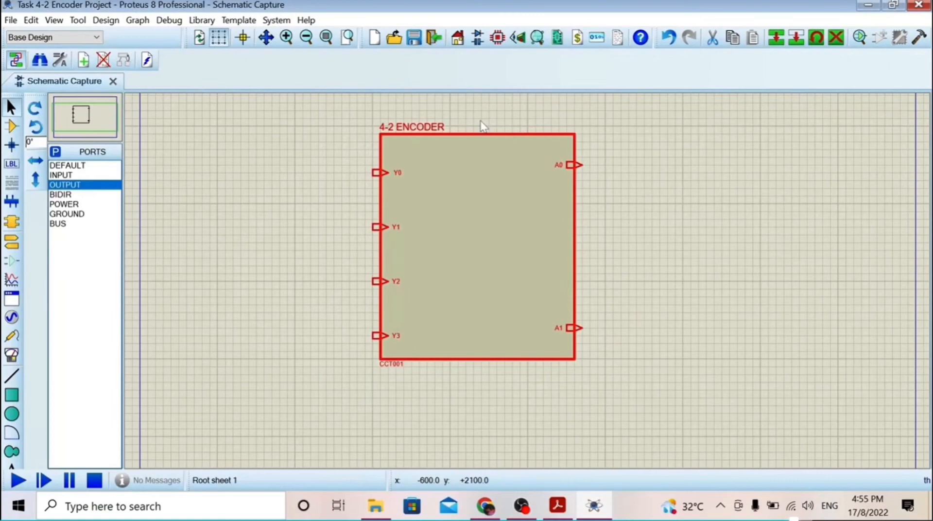
Open the encoder block's child sheet and add the simple 2-input OR gate from the device library.
right_click(518, 235)
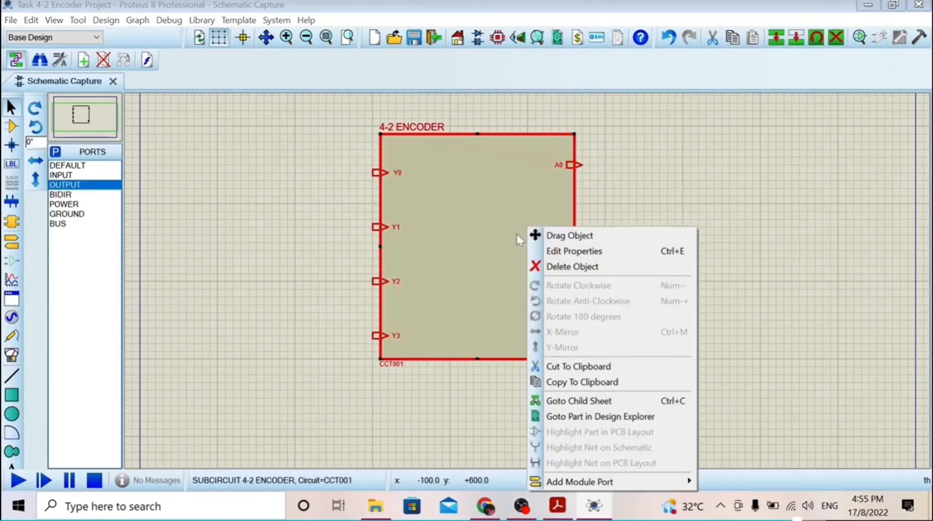
left_click(578, 400)
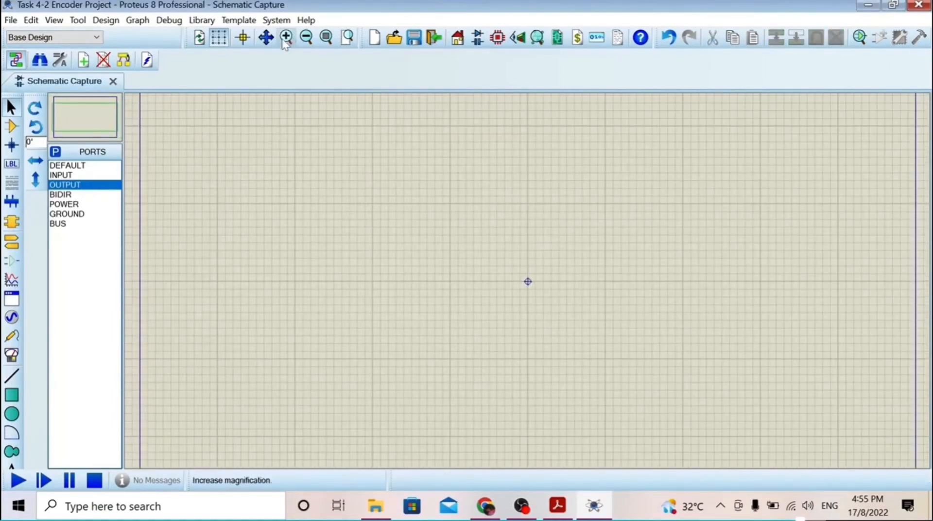
left_click(12, 127)
left_click(13, 243)
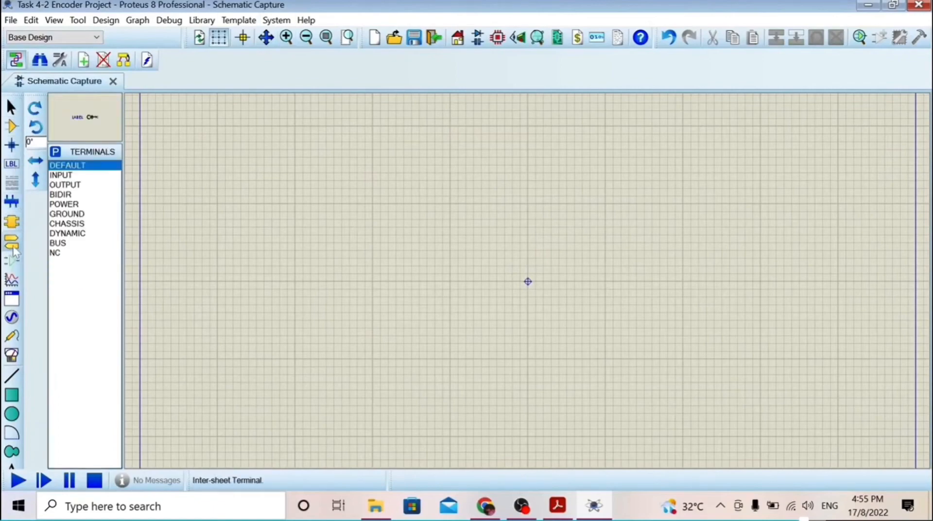
left_click(12, 127)
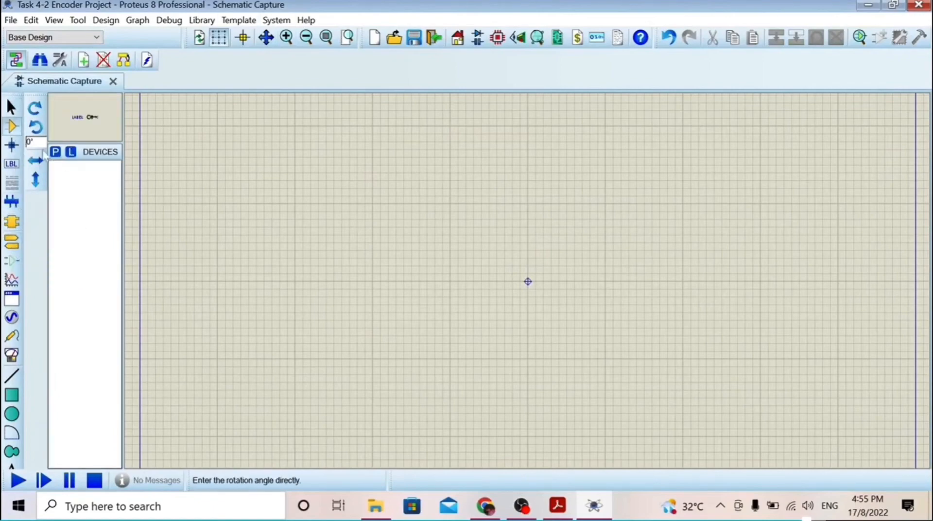
left_click(55, 152)
double_click(521, 399)
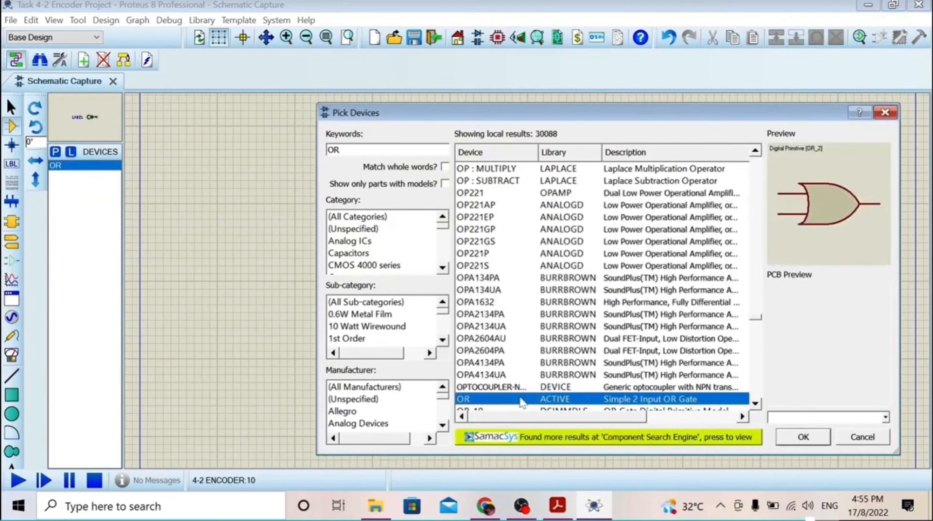
left_click(803, 437)
Place two OR gates one above the other in the middle of the child sheet.
left_click(505, 175)
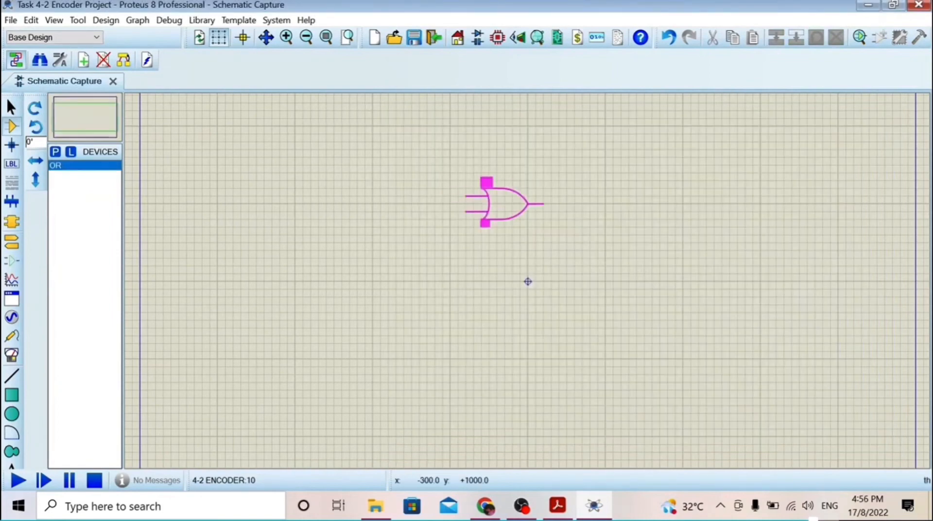
left_click(503, 197)
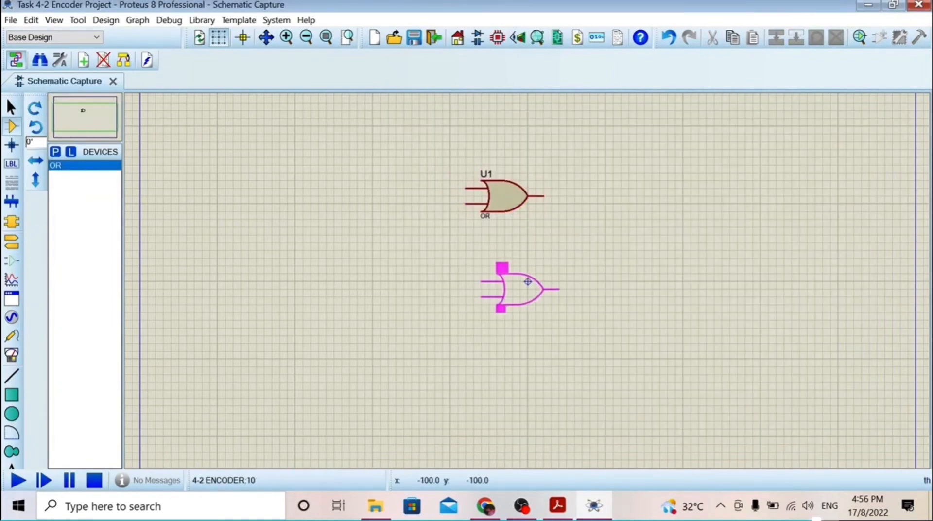
left_click(534, 282)
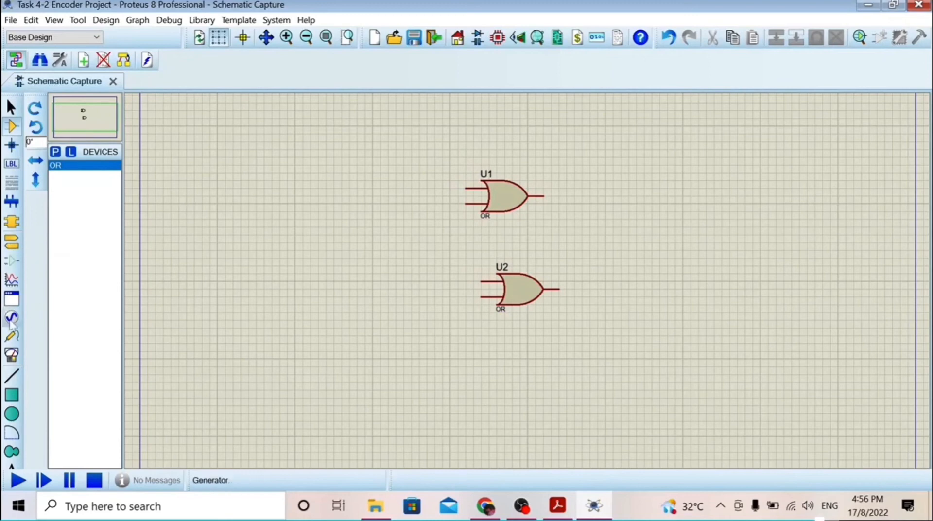
Place three default terminals on the gates' input side and two mirrored default terminals on their output side.
left_click(12, 241)
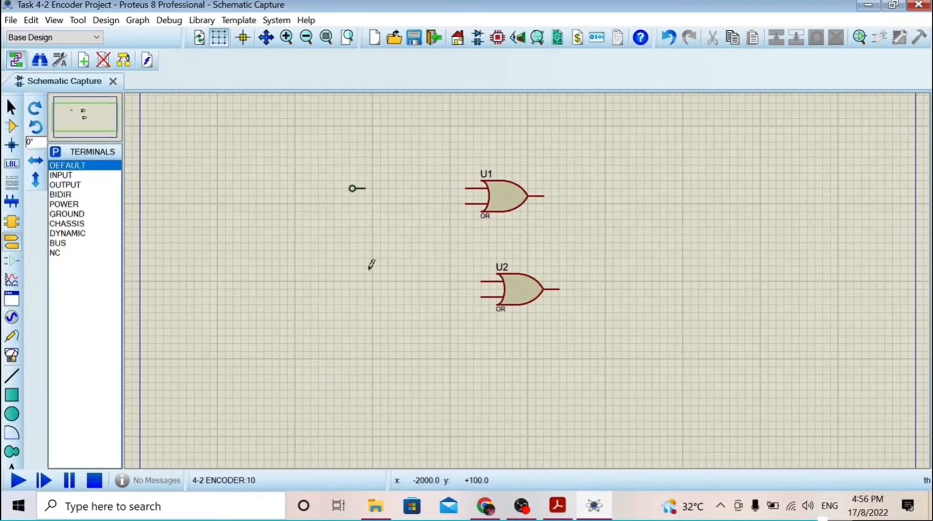
left_click(352, 297)
left_click(35, 160)
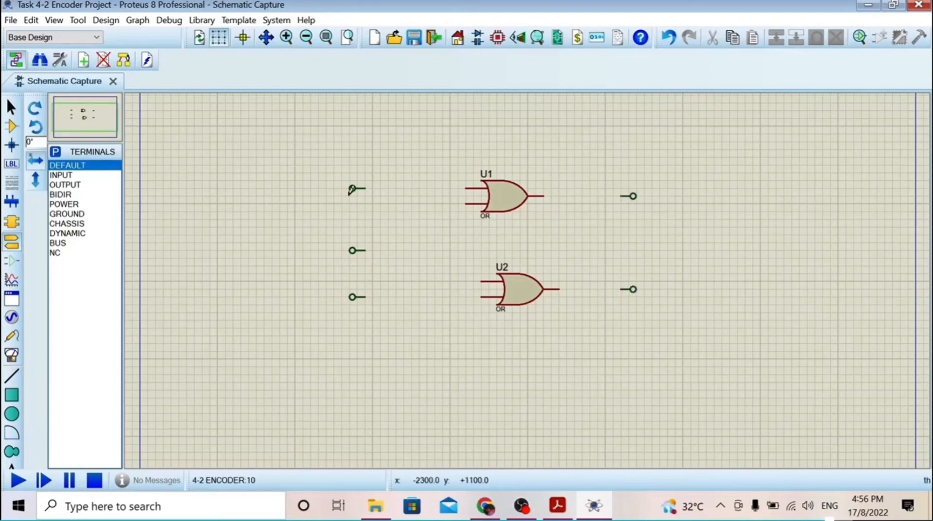
Label the three input-side terminals Y3, Y2 and Y1 from top to bottom.
double_click(351, 190)
type("Y3")
key("Return")
double_click(353, 251)
type("Y2")
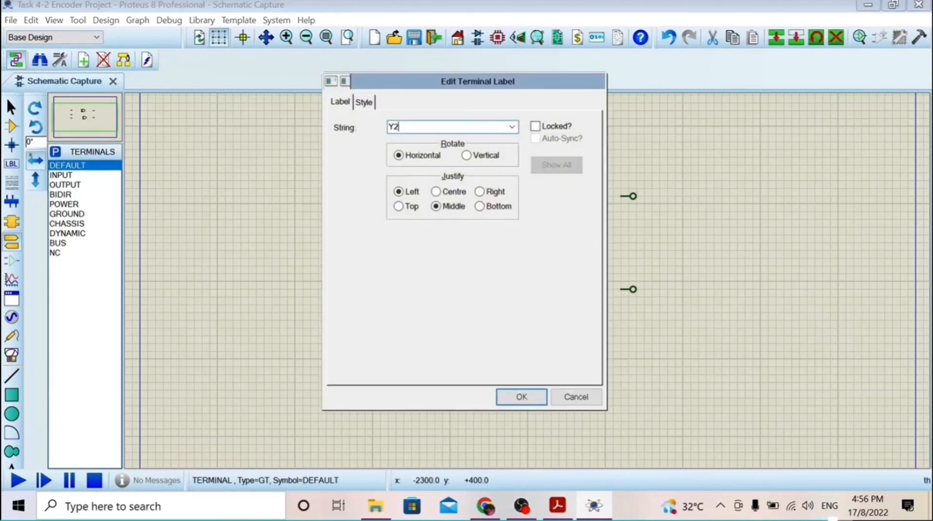
key("Return")
double_click(356, 296)
type("Y1")
key("Return")
Label the upper output-side terminal A1 and the lower one A0.
double_click(633, 197)
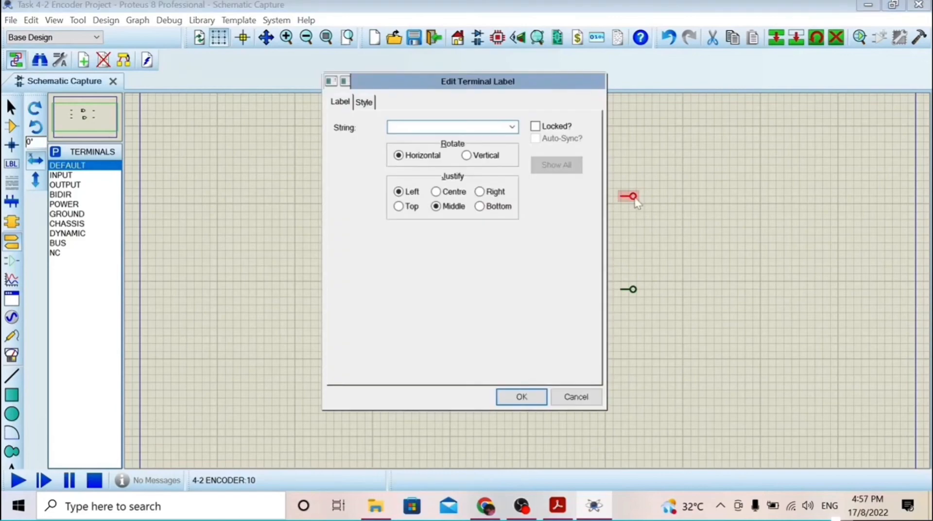
key("Return")
double_click(632, 289)
type("A0")
key("Return")
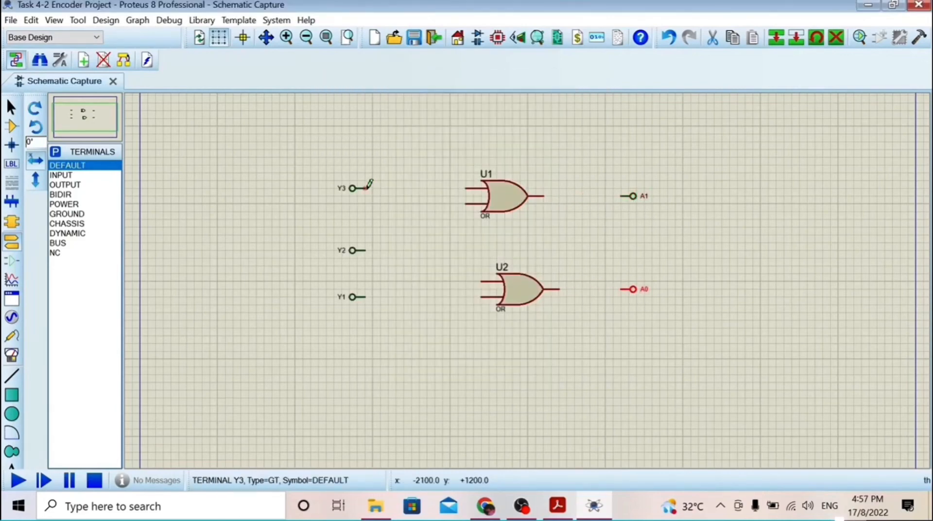
Wire terminals Y3 and Y2 to the upper OR gate's inputs, and Y3 and Y1 to the lower gate's inputs.
left_click(365, 188)
left_click(466, 204)
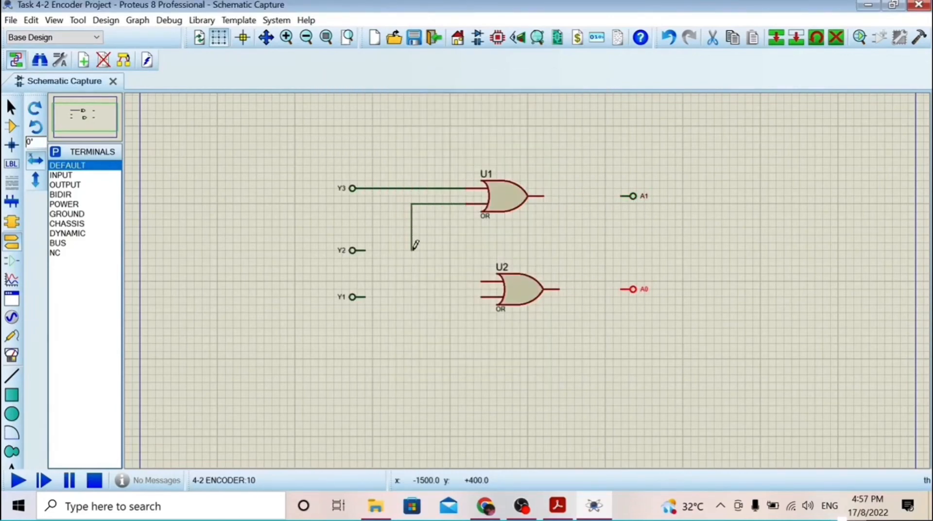
left_click(365, 250)
left_click(364, 297)
left_click(483, 297)
left_click(482, 281)
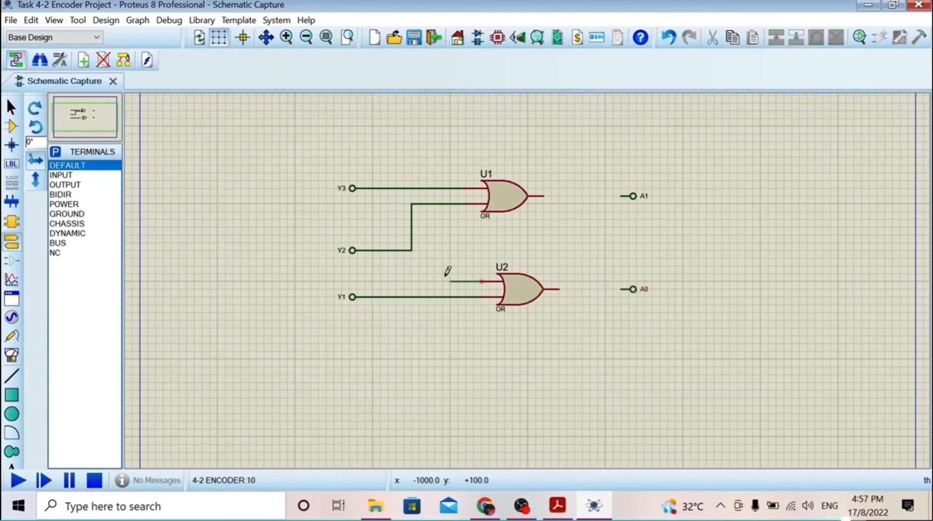
left_click(441, 189)
Wire the upper OR gate's output to terminal A1 and the lower gate's output to A0.
left_click(543, 196)
left_click(631, 196)
left_click(559, 290)
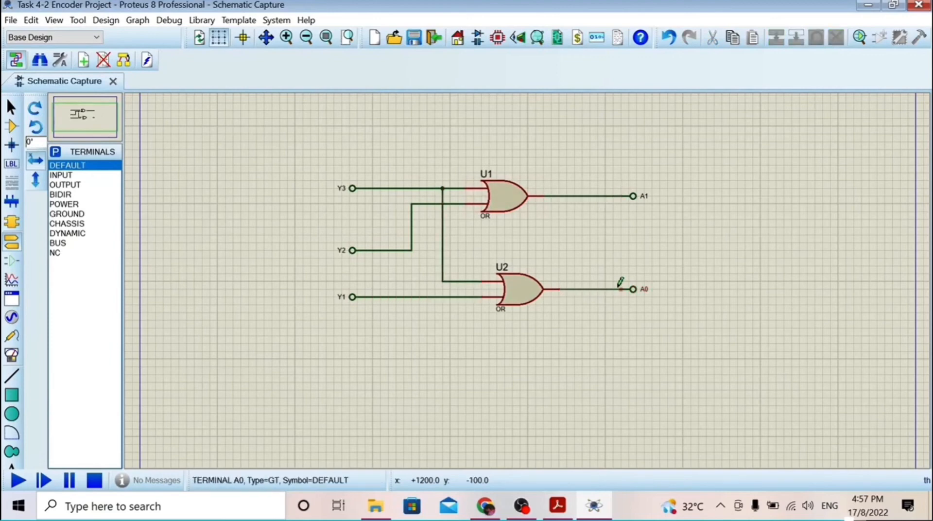
left_click(632, 289)
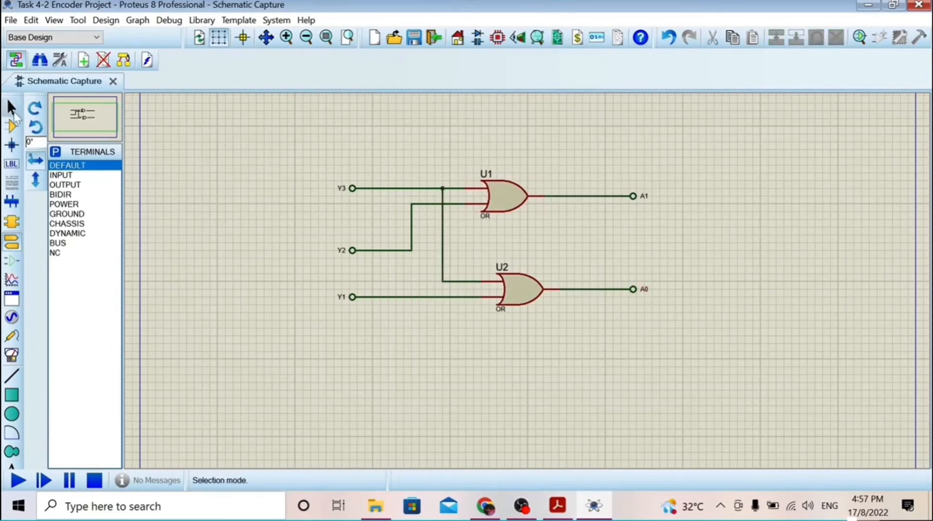
Return to the root sheet and place default terminals beside the encoder's four inputs and mirrored ones beside its two outputs.
right_click(599, 249)
left_click(637, 361)
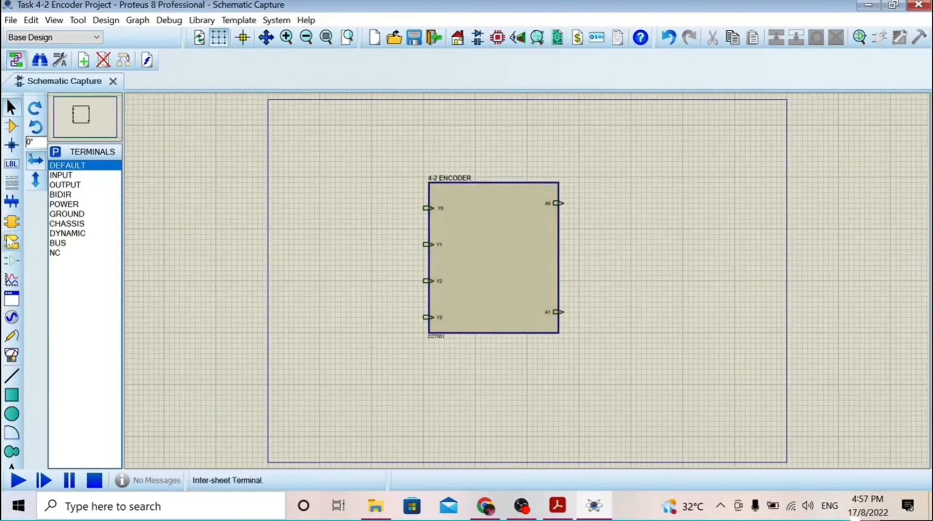
left_click(11, 241)
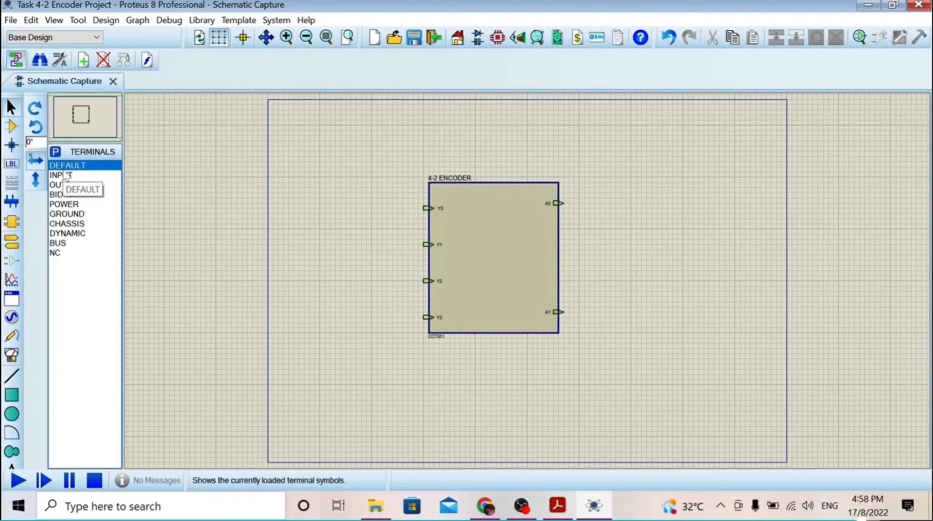
scroll(375, 99, "up", 1)
left_click(76, 167)
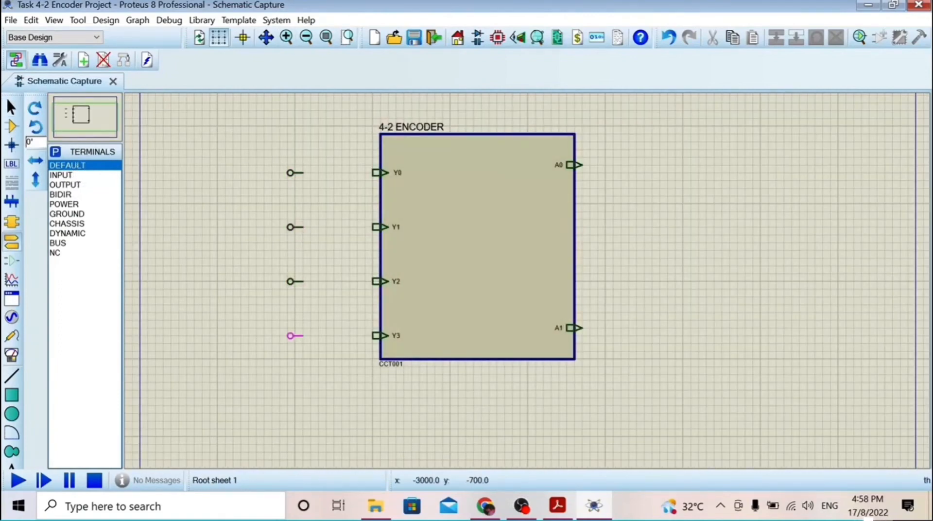
left_click(35, 161)
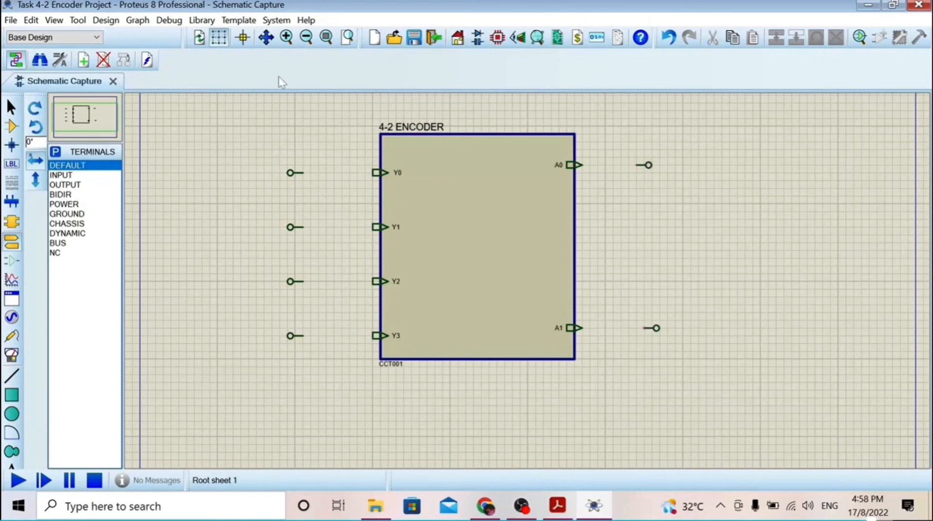
Label the upper three input-side terminals on the root sheet Y0, Y1 and Y2.
double_click(298, 174)
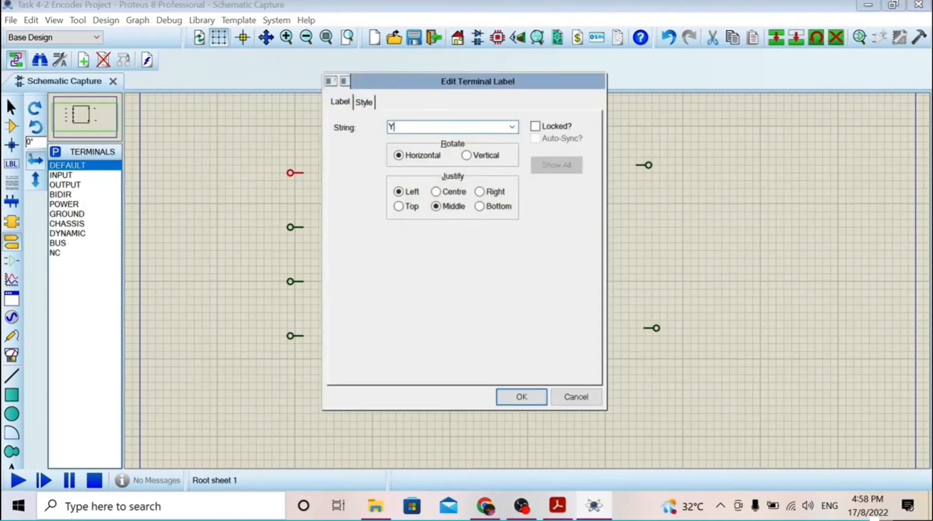
type("Y0")
key("Return")
double_click(298, 225)
type("Y1")
key("Return")
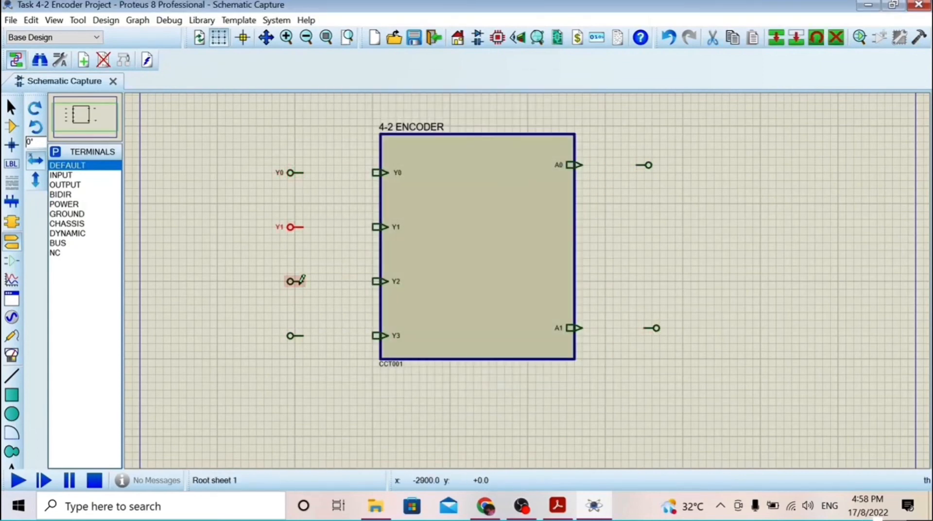
double_click(299, 280)
double_click(291, 283)
type("Y2")
key("Return")
Delete the stray wire between the Y2 terminal and the encoder block.
double_click(360, 282)
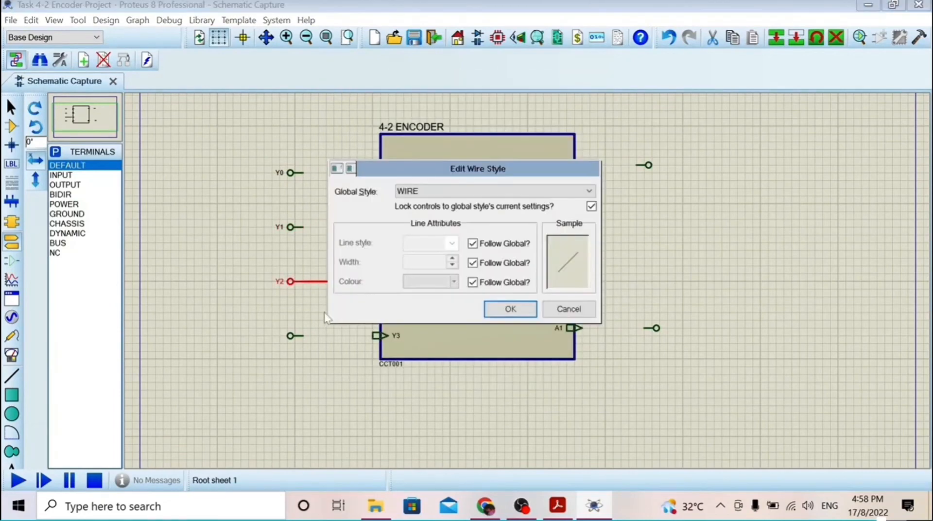
left_click(567, 308)
left_click(331, 281)
left_click(330, 296)
right_click(335, 293)
left_click(11, 107)
right_click(330, 282)
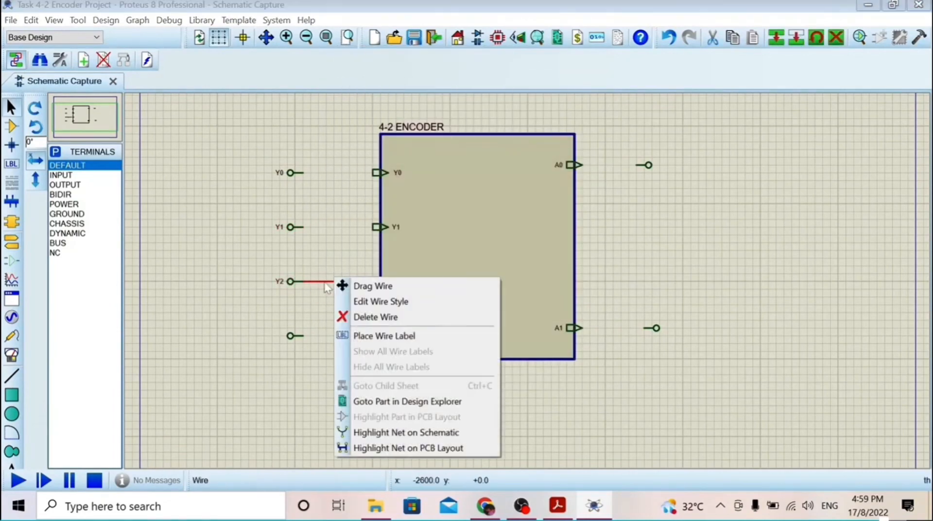
left_click(375, 317)
Label the remaining input-side terminal Y3, the upper output-side terminal A0 and the lower one A1.
double_click(296, 335)
type("Y3")
key("Return")
double_click(649, 166)
type("A0")
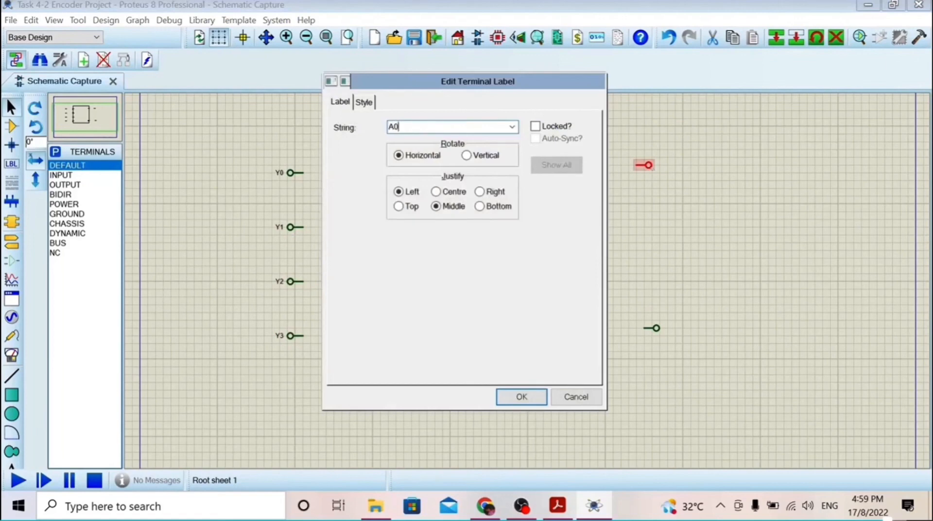
key("Return")
double_click(653, 328)
type("A")
key("Return")
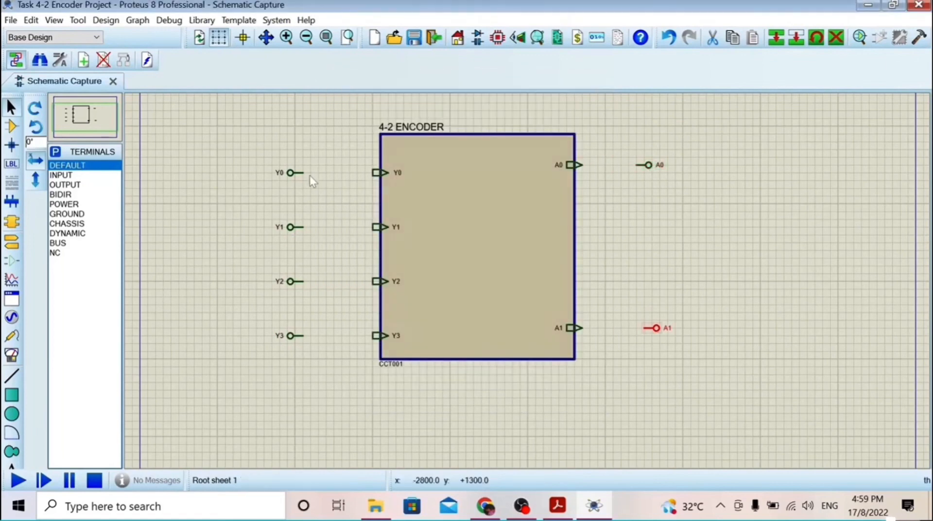
Wire the Y0, Y1, Y2 and Y3 terminals to the matching input ports of the 4-2 ENCODER block.
left_click(304, 173)
left_click(375, 173)
left_click(303, 227)
left_click(379, 226)
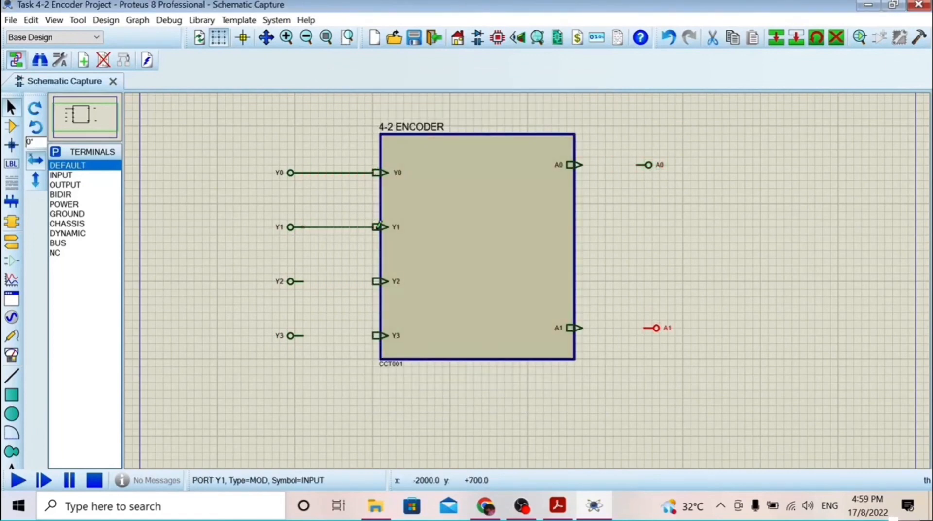
left_click(304, 281)
left_click(375, 282)
left_click(304, 336)
left_click(375, 335)
Wire the encoder block's A0 and A1 output ports to their matching terminals.
left_click(581, 165)
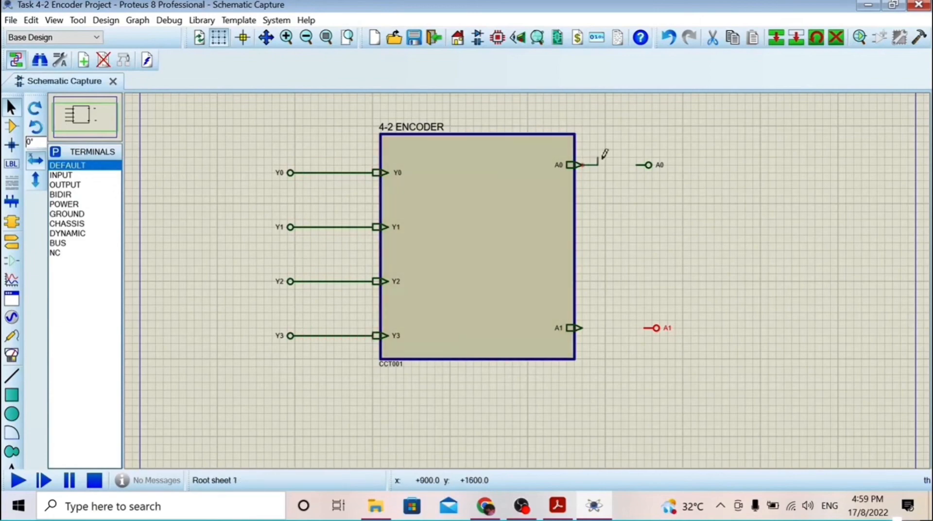
left_click(646, 165)
left_click(580, 328)
left_click(651, 328)
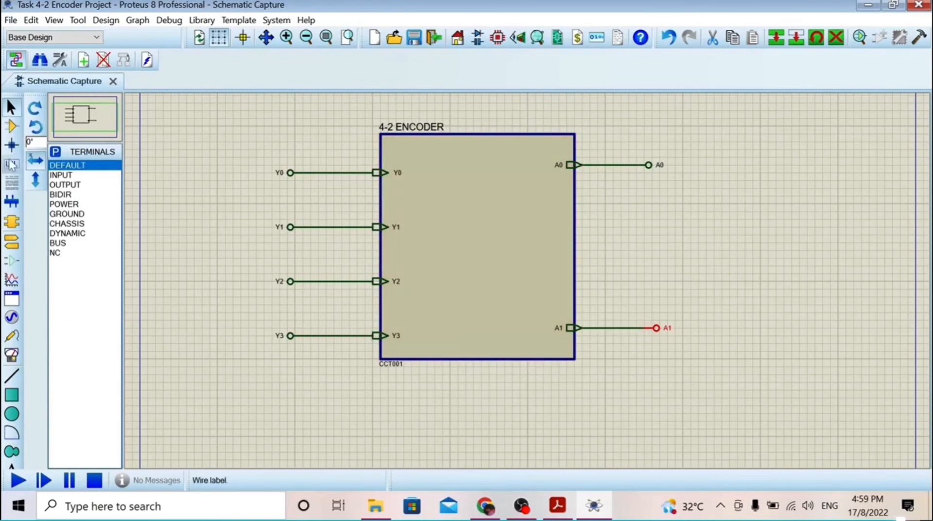
Add the LOGICSTATE and LOGICPROBE (BIG) parts to the project's device list.
type("pLOGICSTAT")
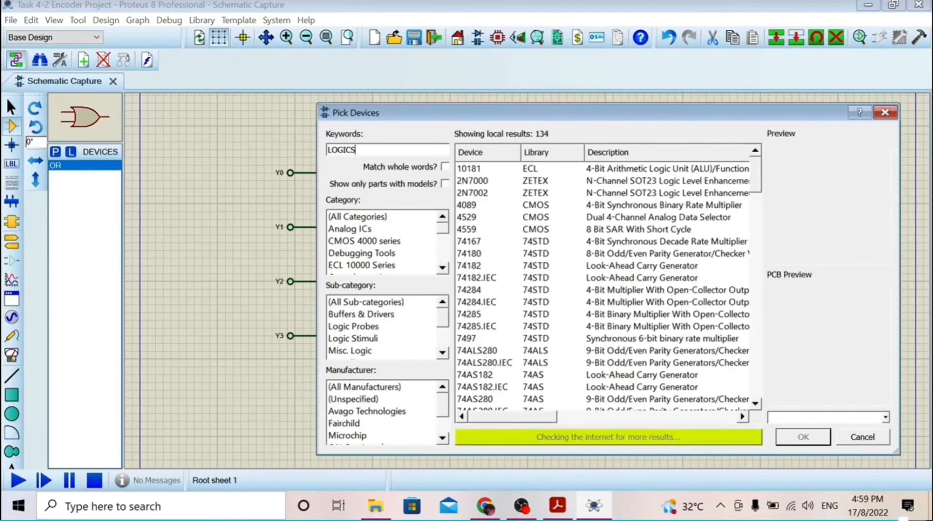
double_click(521, 170)
key("BackSpace")
key("BackSpace")
key("BackSpace")
key("BackSpace")
type("PRO")
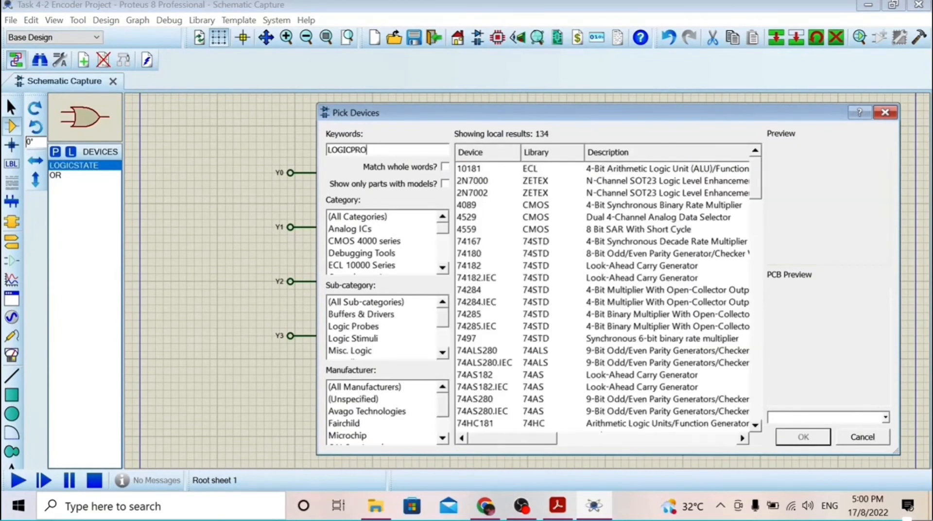
double_click(500, 181)
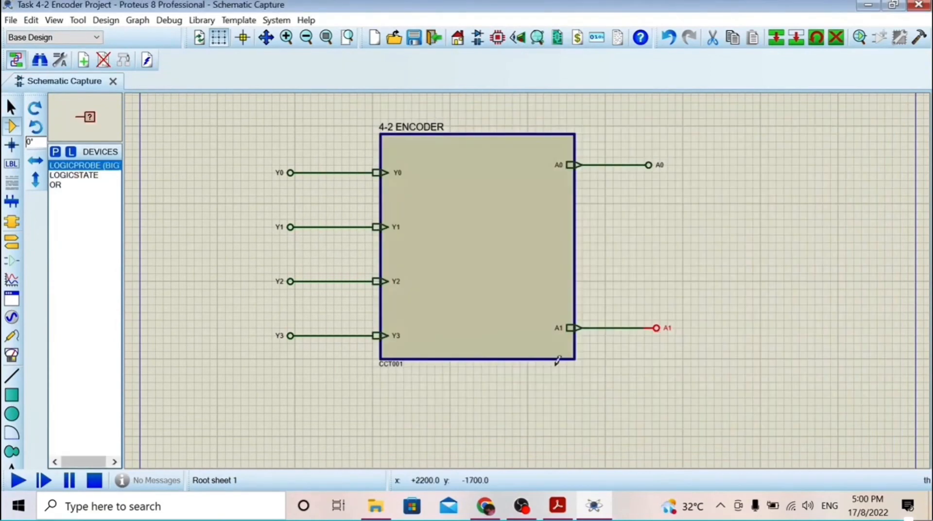
Place four LOGICSTATE inputs in an evenly spaced row below the encoder block.
left_click(249, 264)
left_click(73, 175)
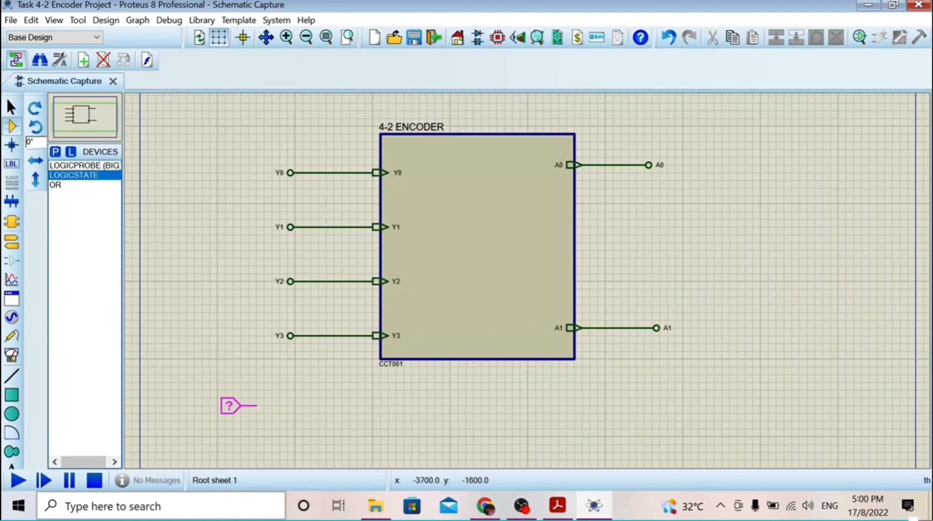
left_click(206, 413)
left_click(284, 413)
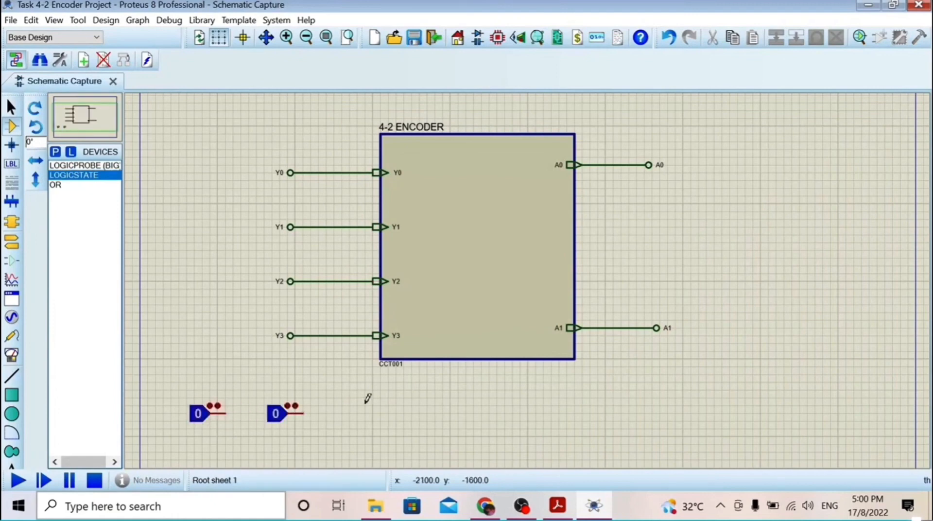
left_click(363, 413)
left_click(440, 413)
Attach a mirrored default terminal to the output pin of each logic state in the row.
left_click(11, 241)
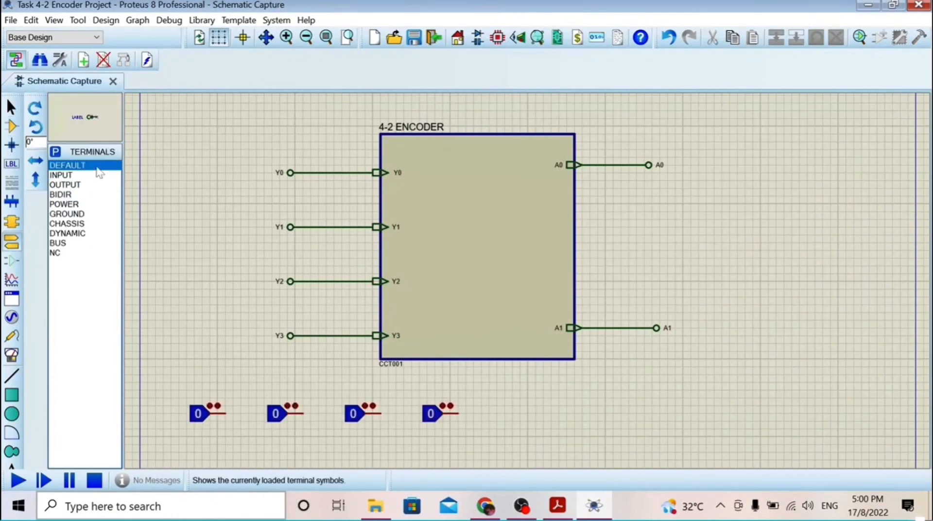
left_click(237, 413)
left_click(315, 413)
left_click(392, 414)
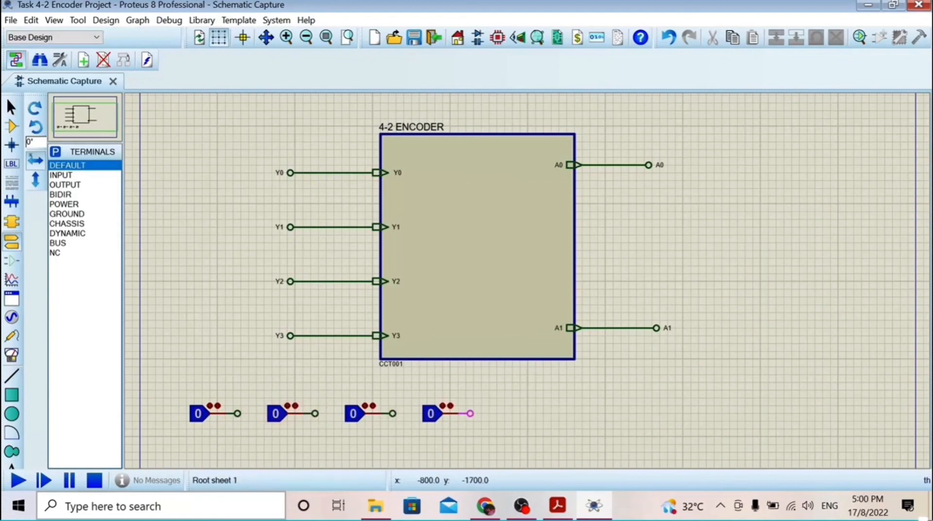
Label the logic states' terminals Y3, Y2, Y1 and Y0 from left to right.
double_click(236, 414)
type("Y")
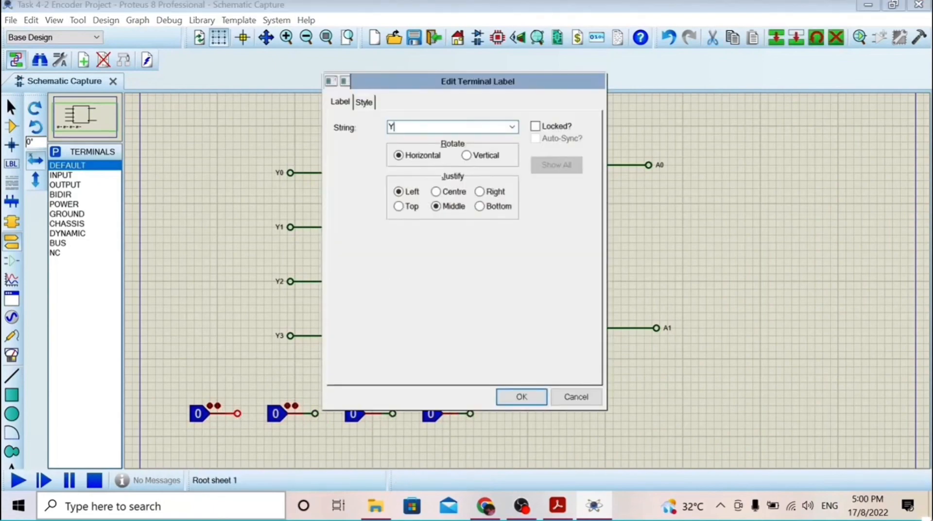
type("3")
key("Return")
double_click(315, 413)
type("Y2")
key("Return")
double_click(392, 413)
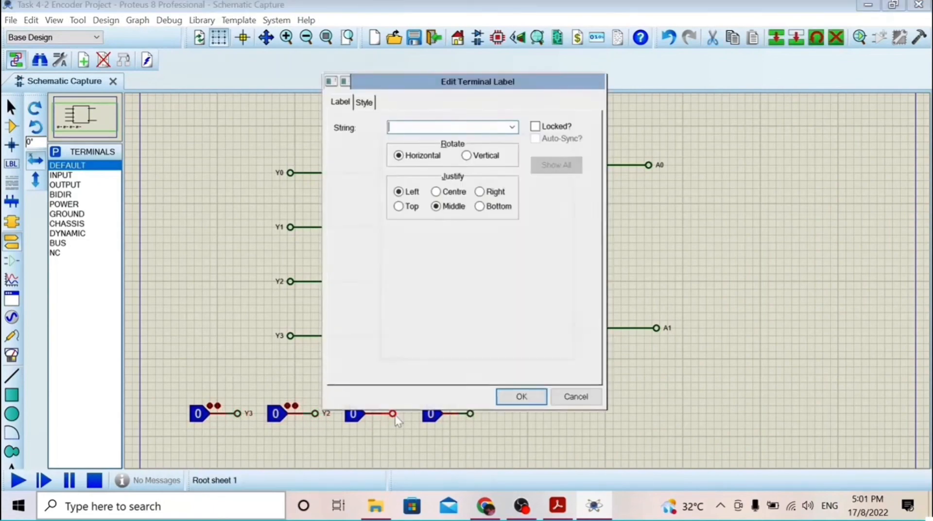
type("Y1")
key("Return")
double_click(470, 413)
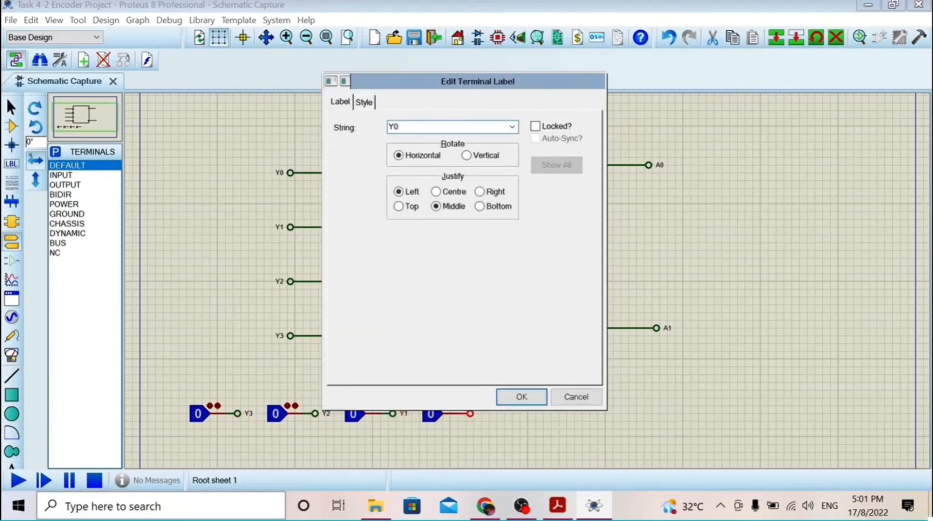
type("Y0")
key("Return")
Place two unmirrored default terminals to the right of the logic states and attach a big logic probe to each.
left_click(12, 221)
left_click(11, 242)
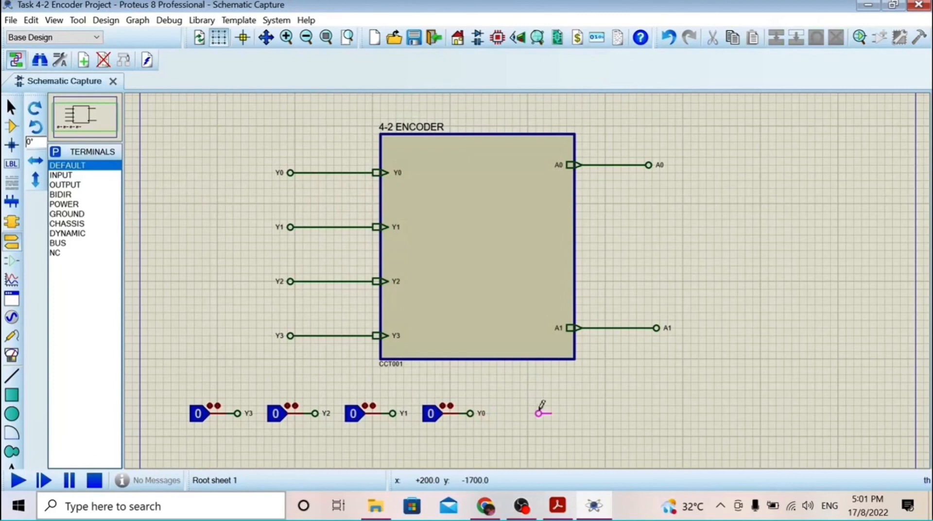
left_click(613, 414)
left_click(12, 125)
left_click(575, 413)
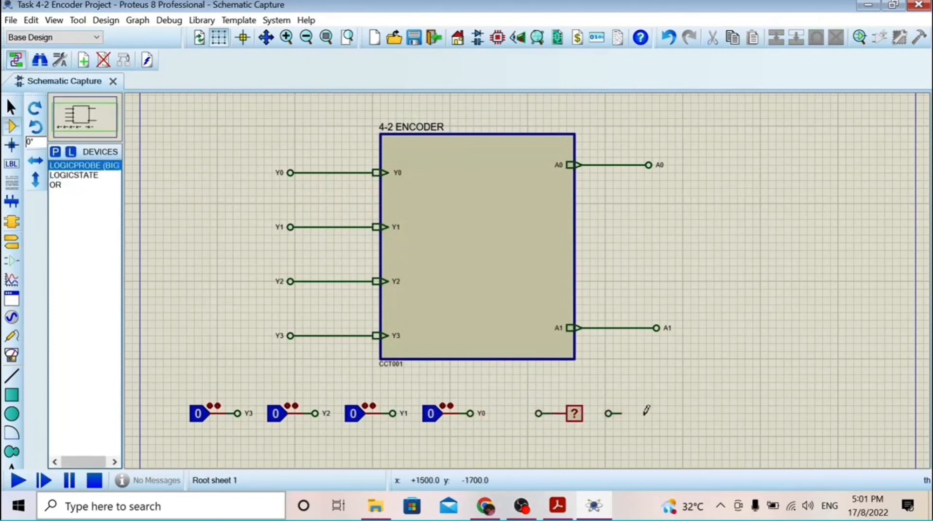
left_click(644, 413)
Label the left logic probe's terminal A1 and the right one's A0.
double_click(539, 414)
type("A1")
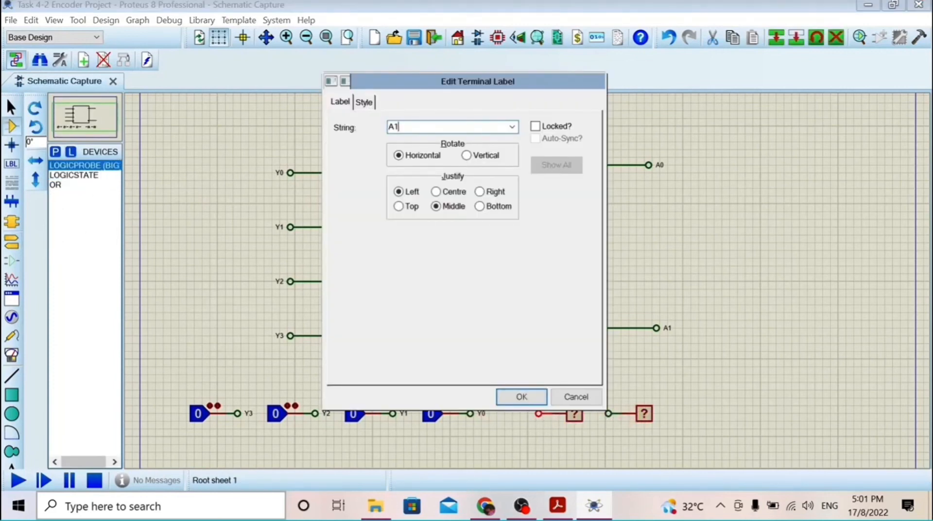
key("Return")
double_click(609, 414)
type("A0")
key("Return")
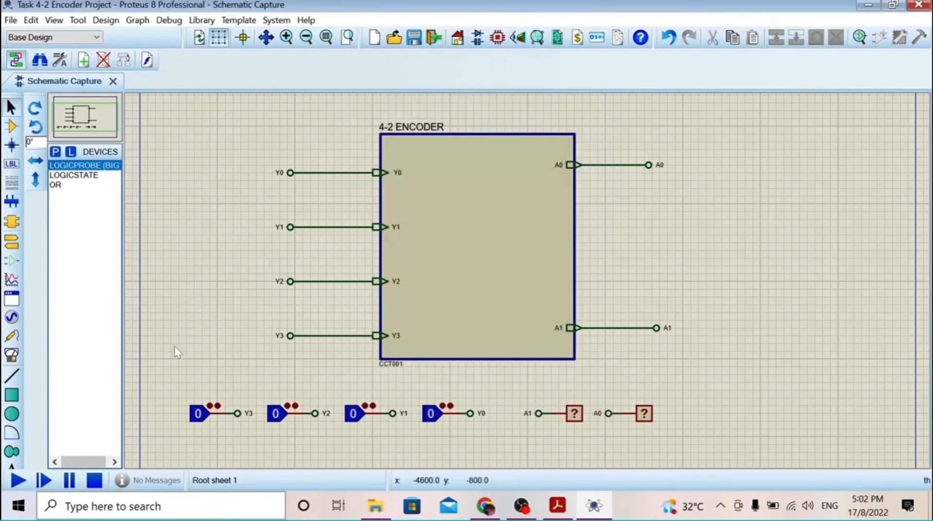
Run the simulation and toggle Y0, Y1, Y2 and Y3 on and off one at a time to check the A1 and A0 probes.
left_click(11, 481)
left_click(431, 413)
left_click(431, 413)
left_click(354, 416)
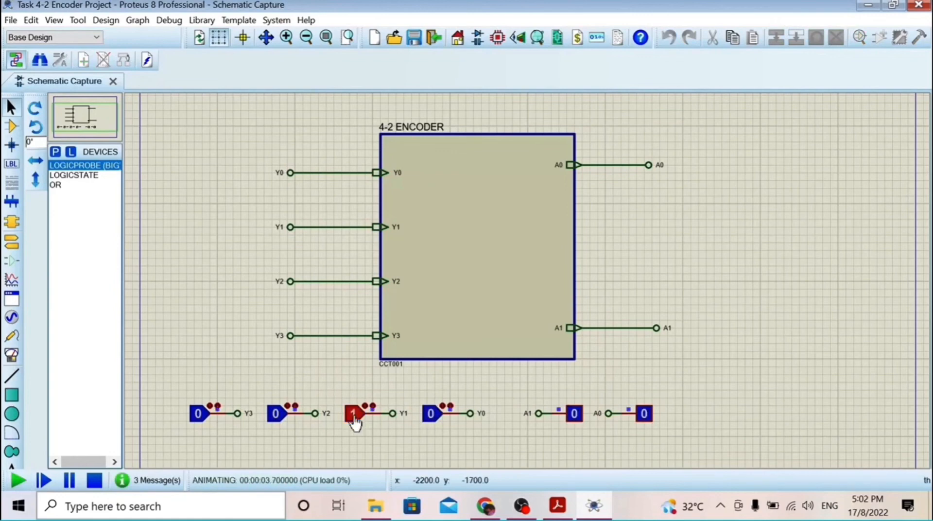
left_click(354, 416)
left_click(276, 416)
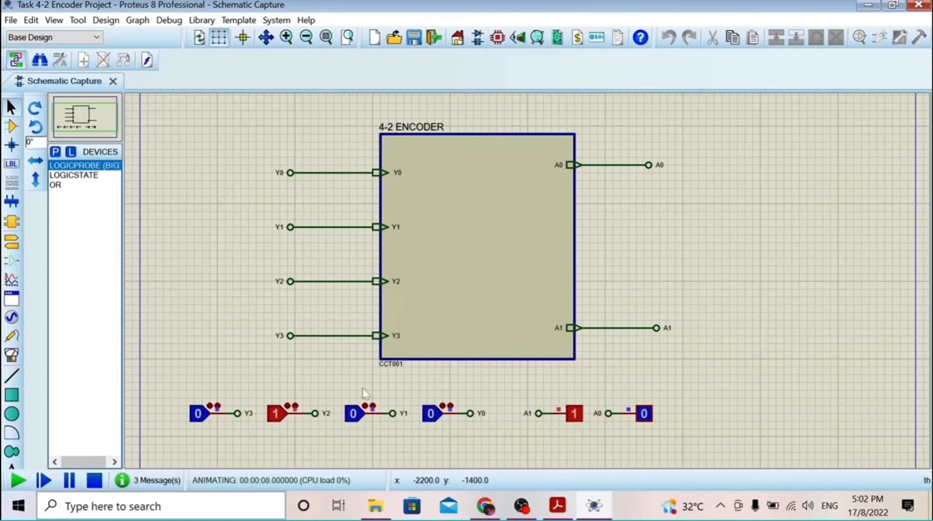
left_click(277, 417)
left_click(198, 414)
left_click(198, 414)
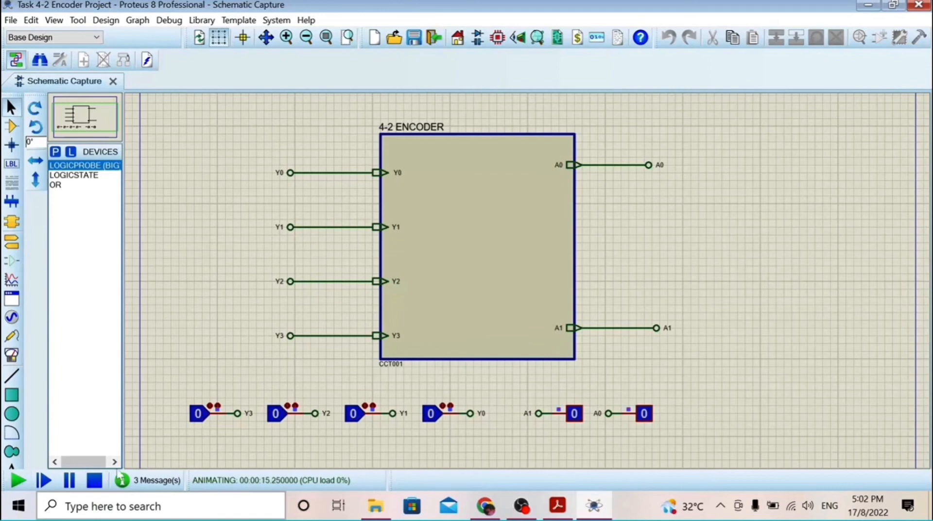